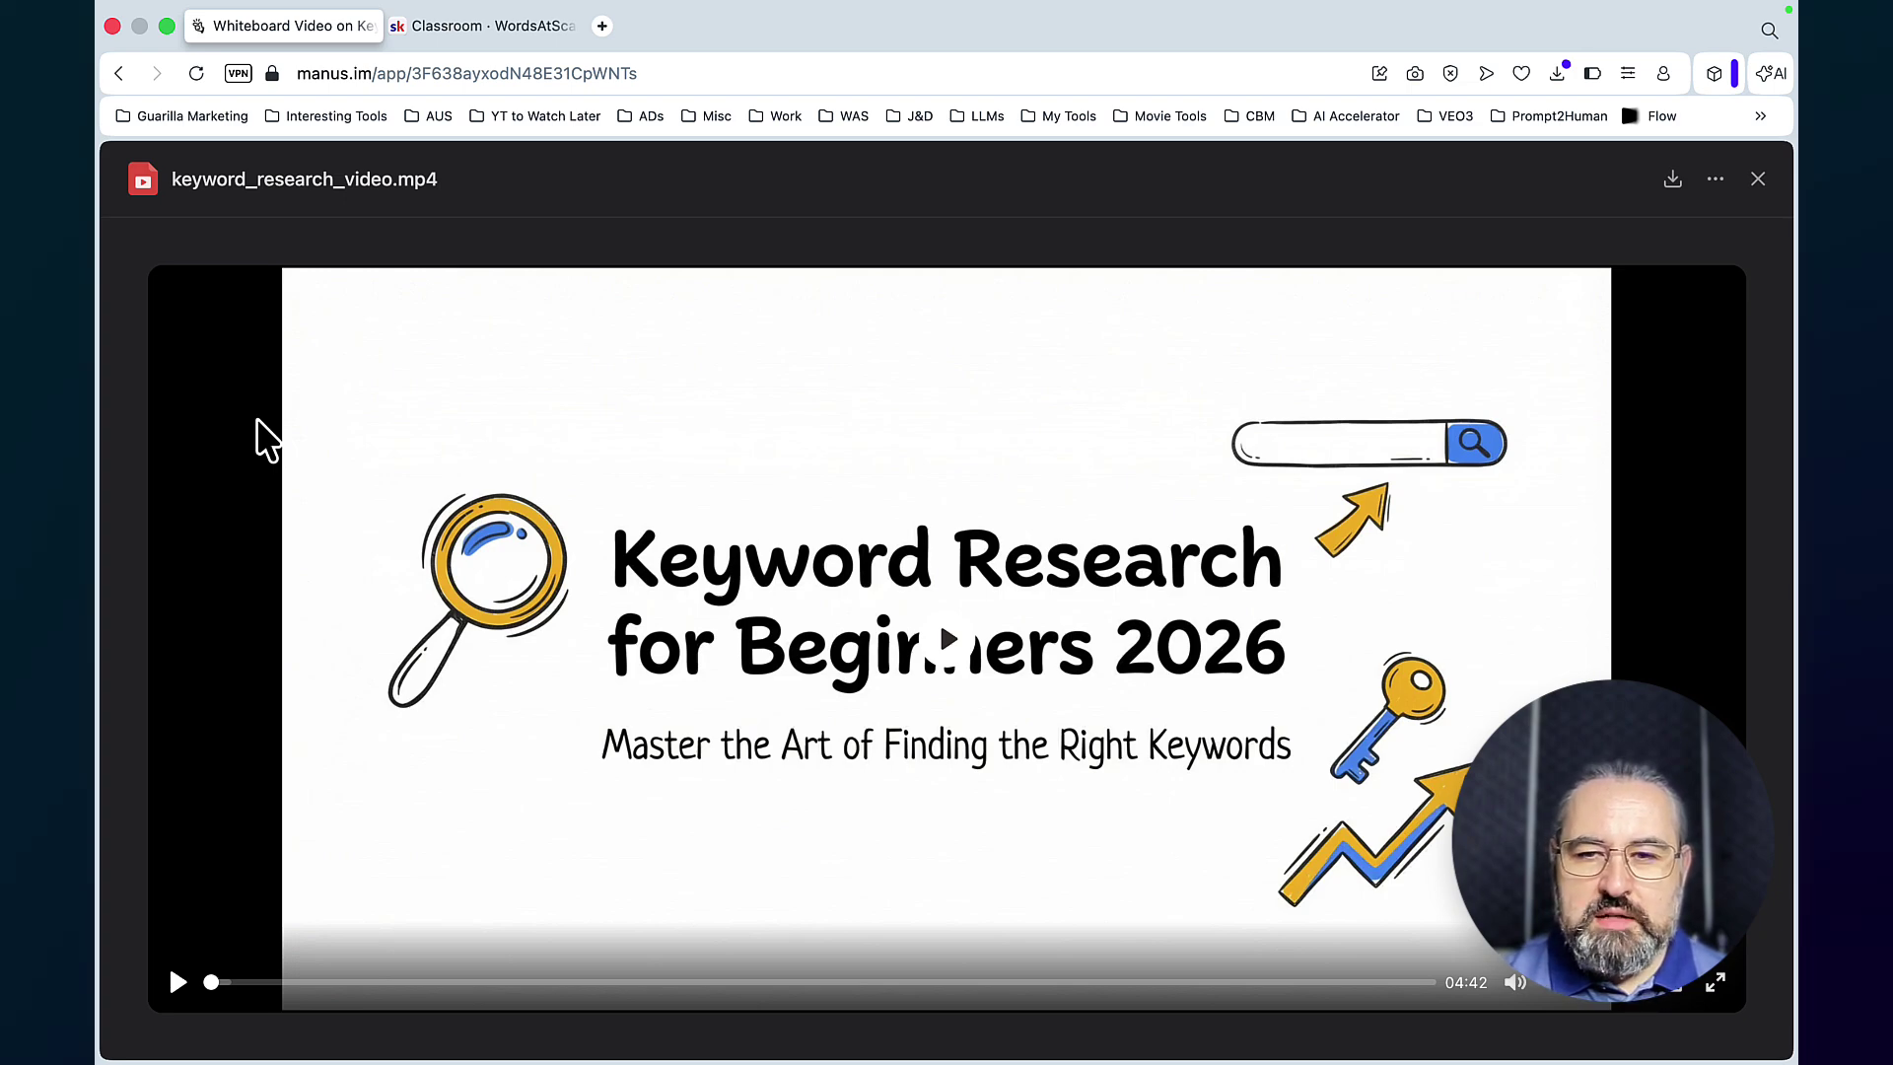
Step: Play the keyword research video, jump ahead to about 0:49, then pause it
left_click(179, 982)
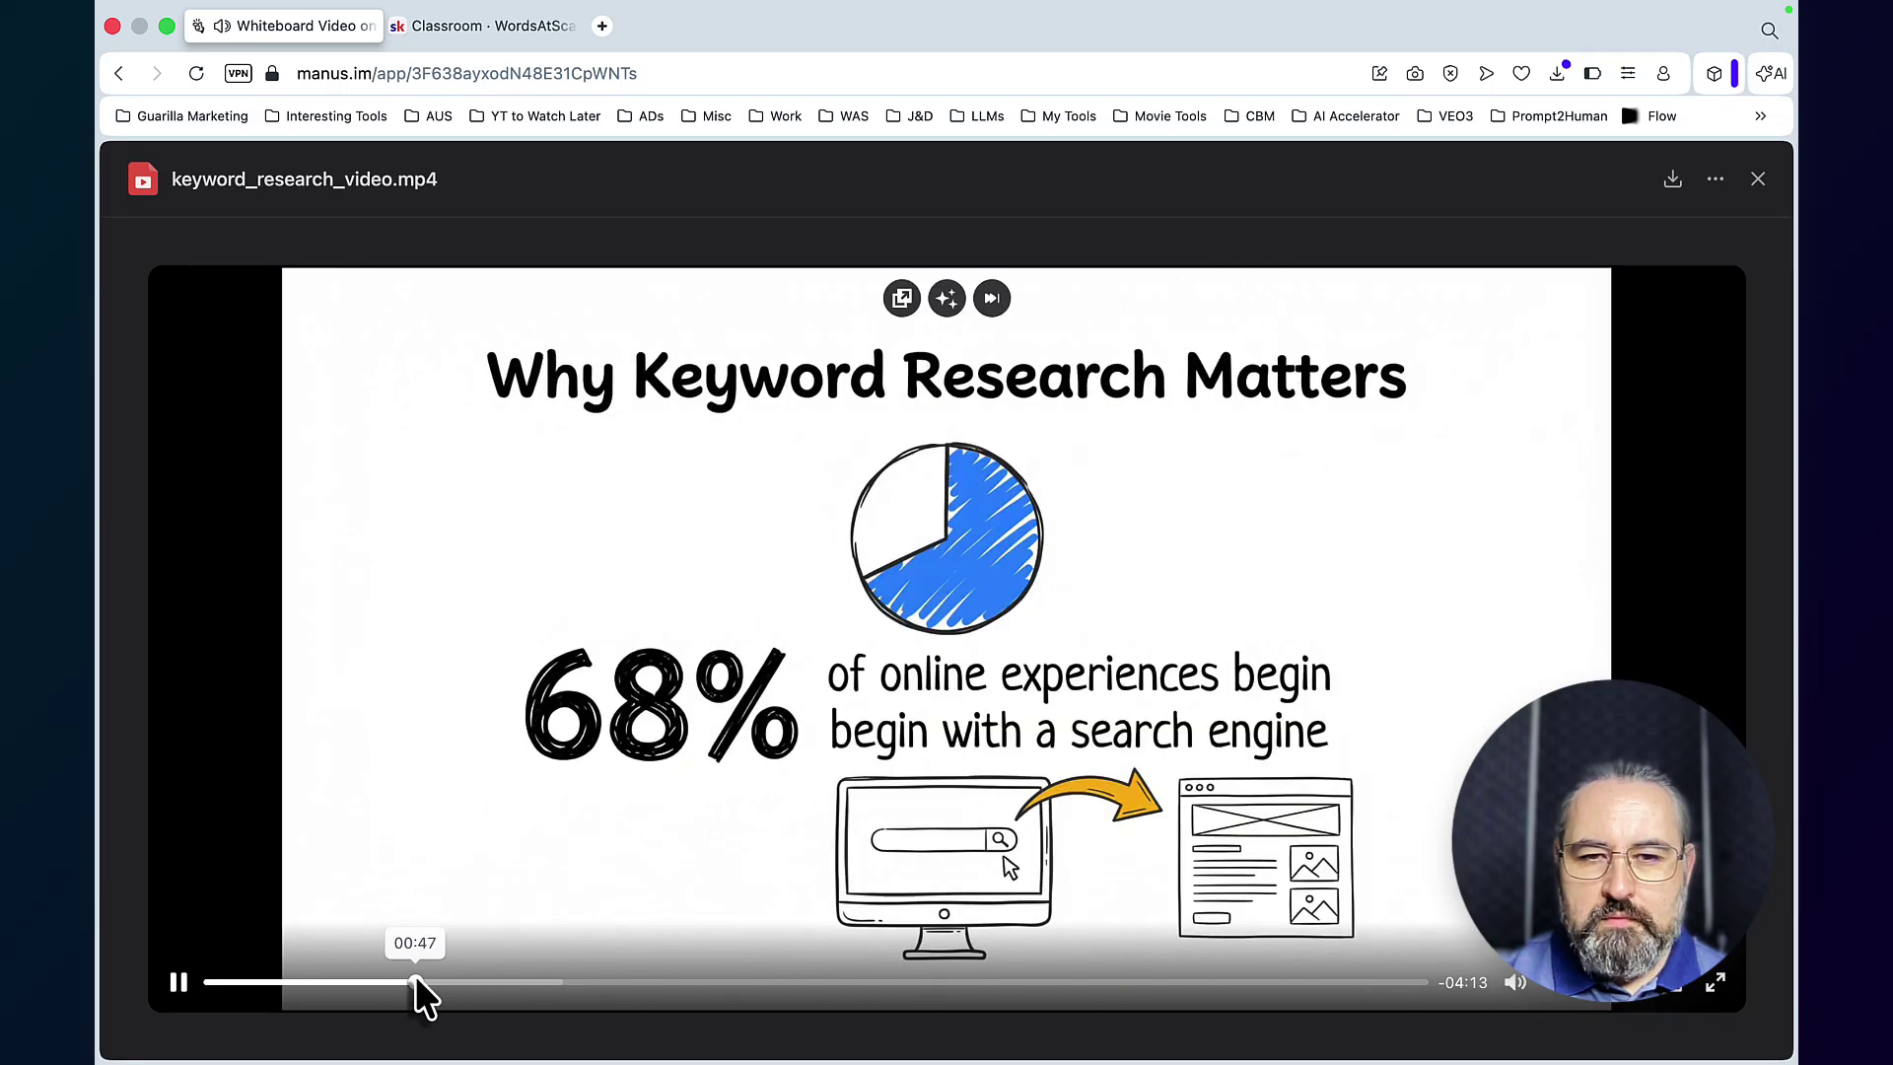
left_click(416, 980)
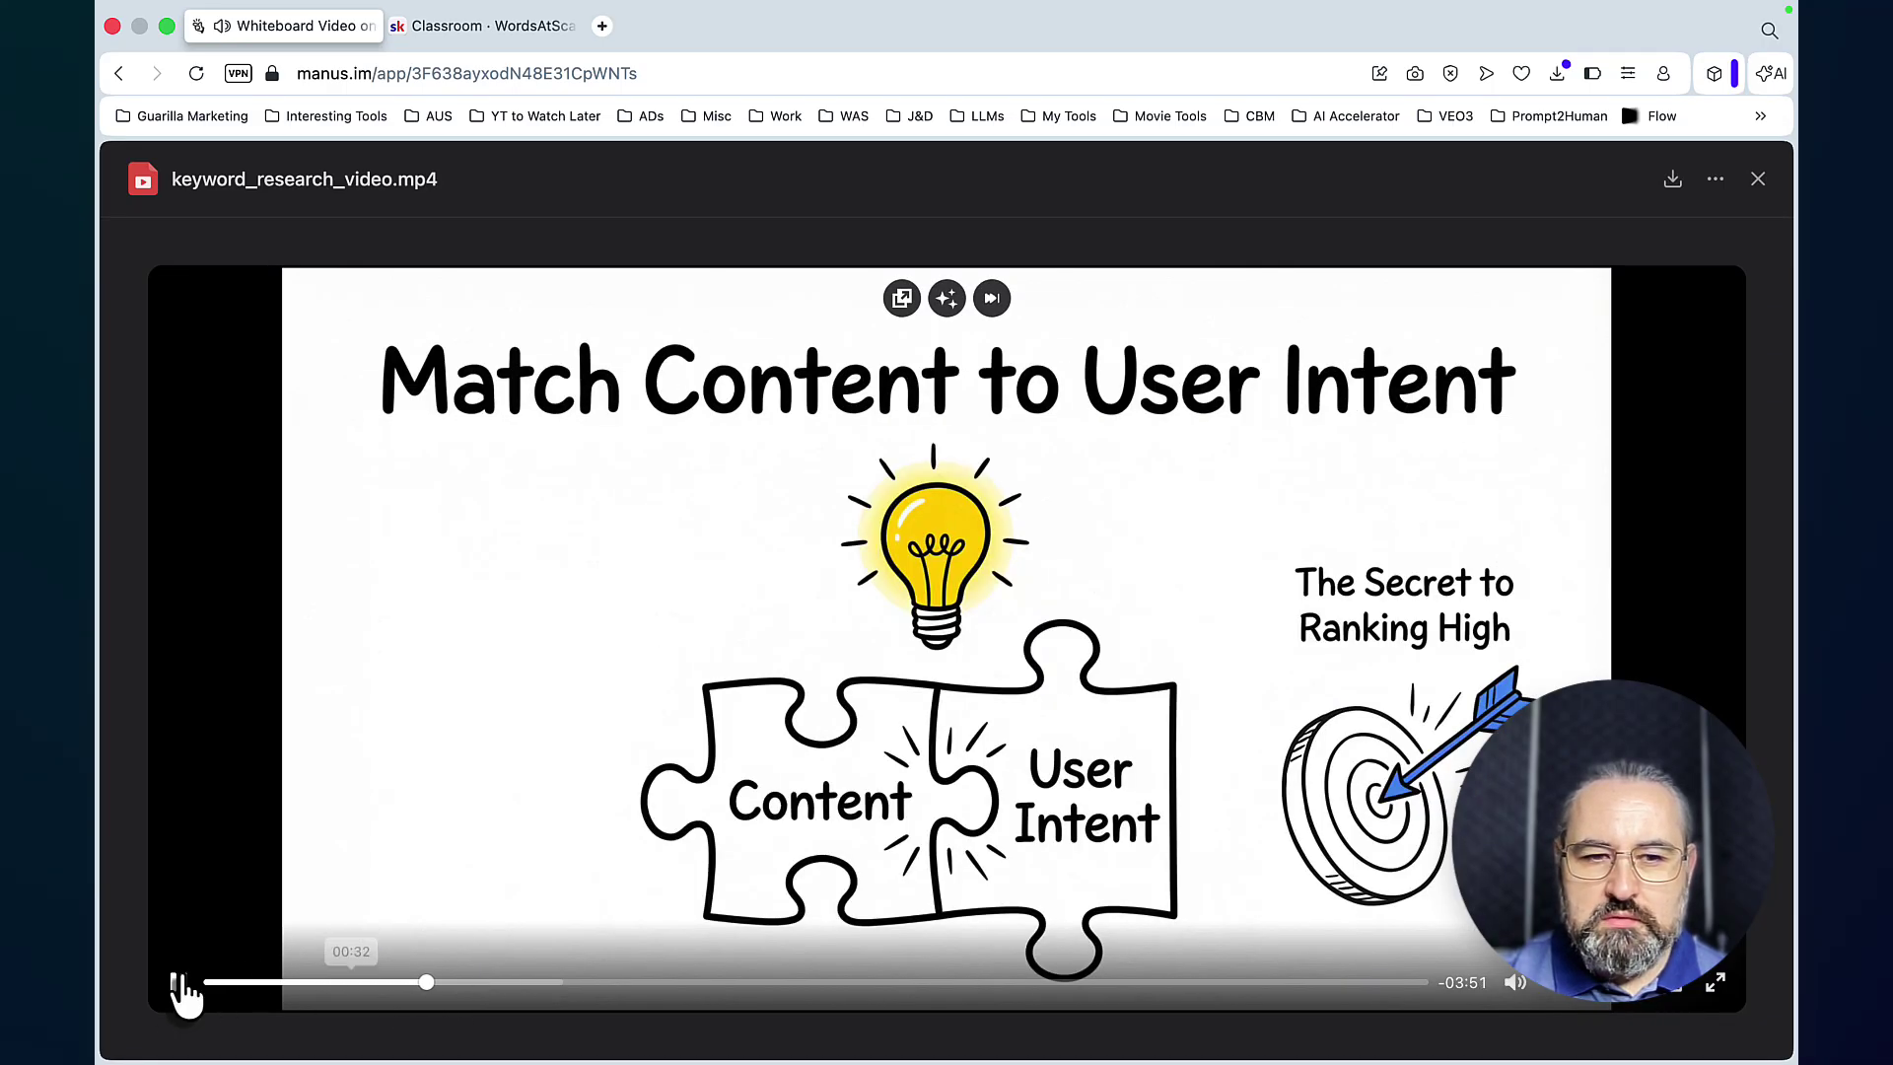
left_click(178, 982)
Step: Skim the Method 1, Method 2, Method 4, AI Brainstorming and Method 6 slides
left_click(511, 982)
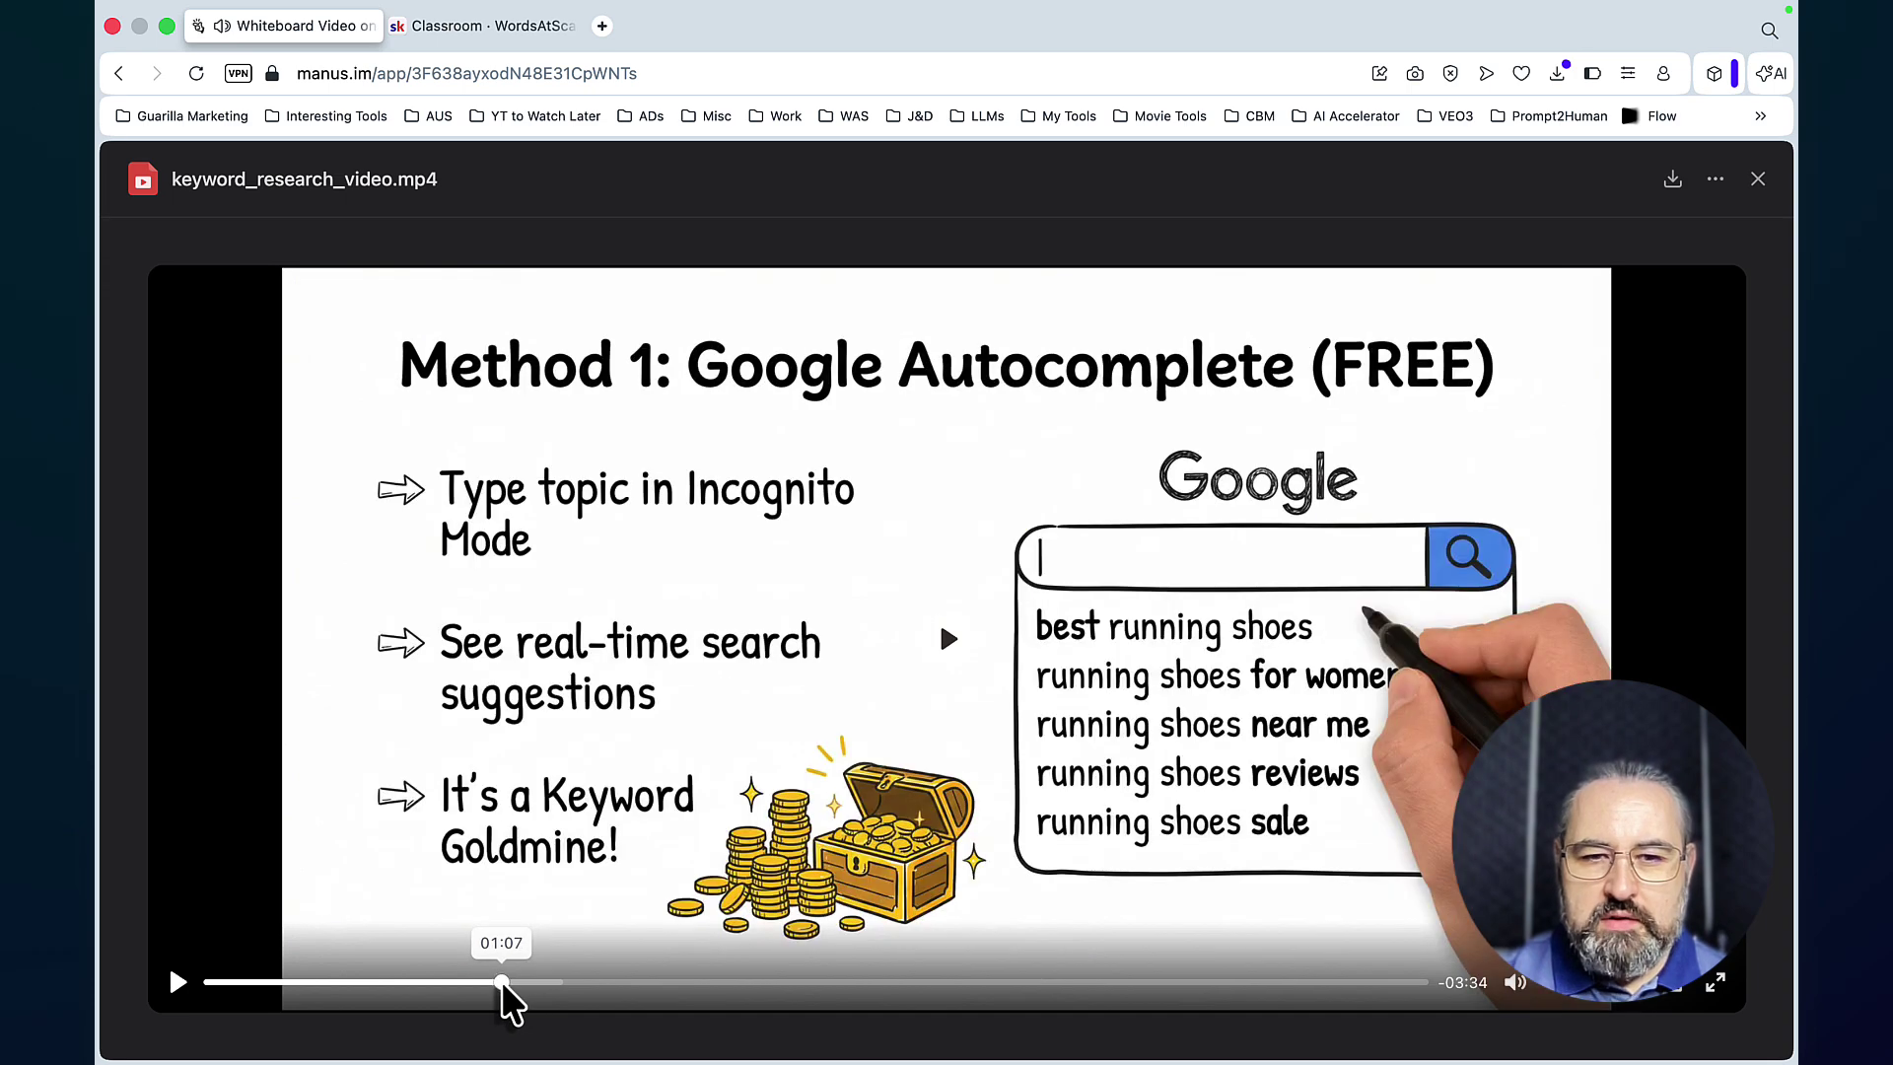
left_click(598, 982)
left_click(704, 981)
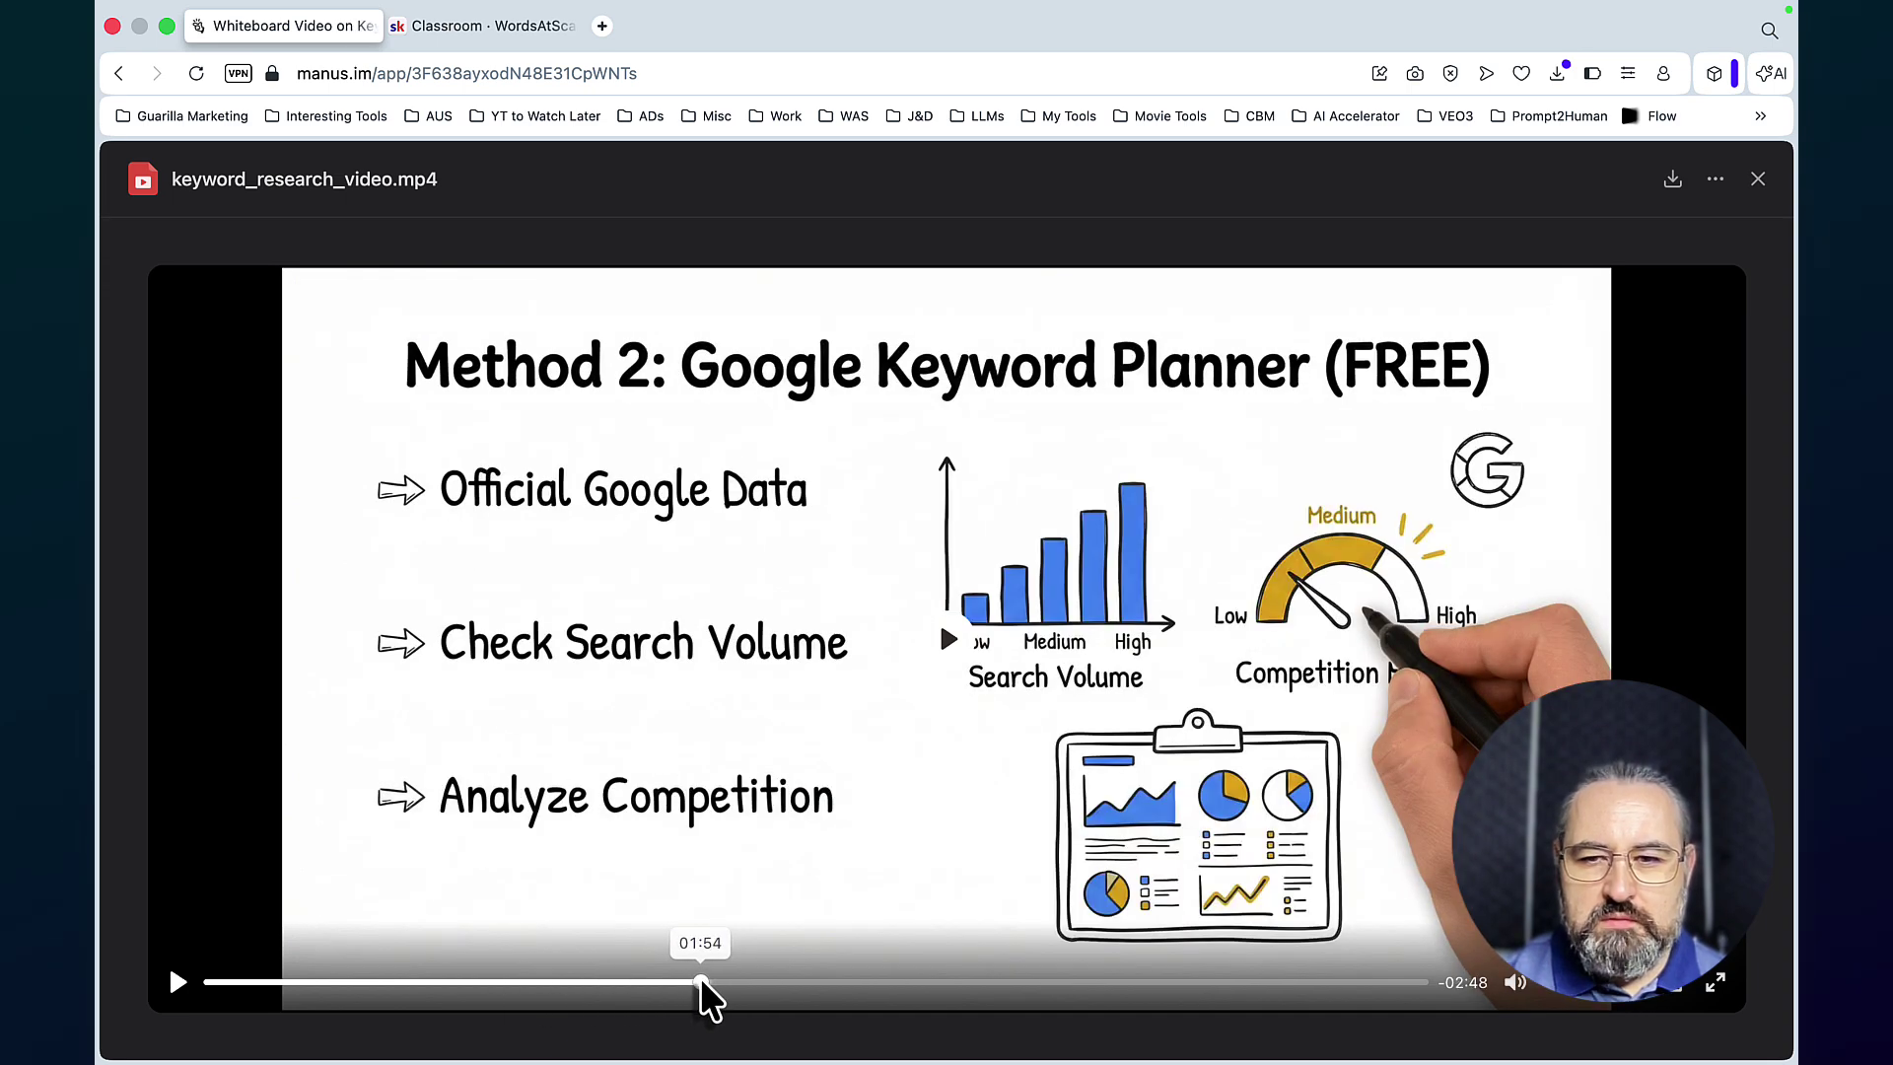
left_click(805, 981)
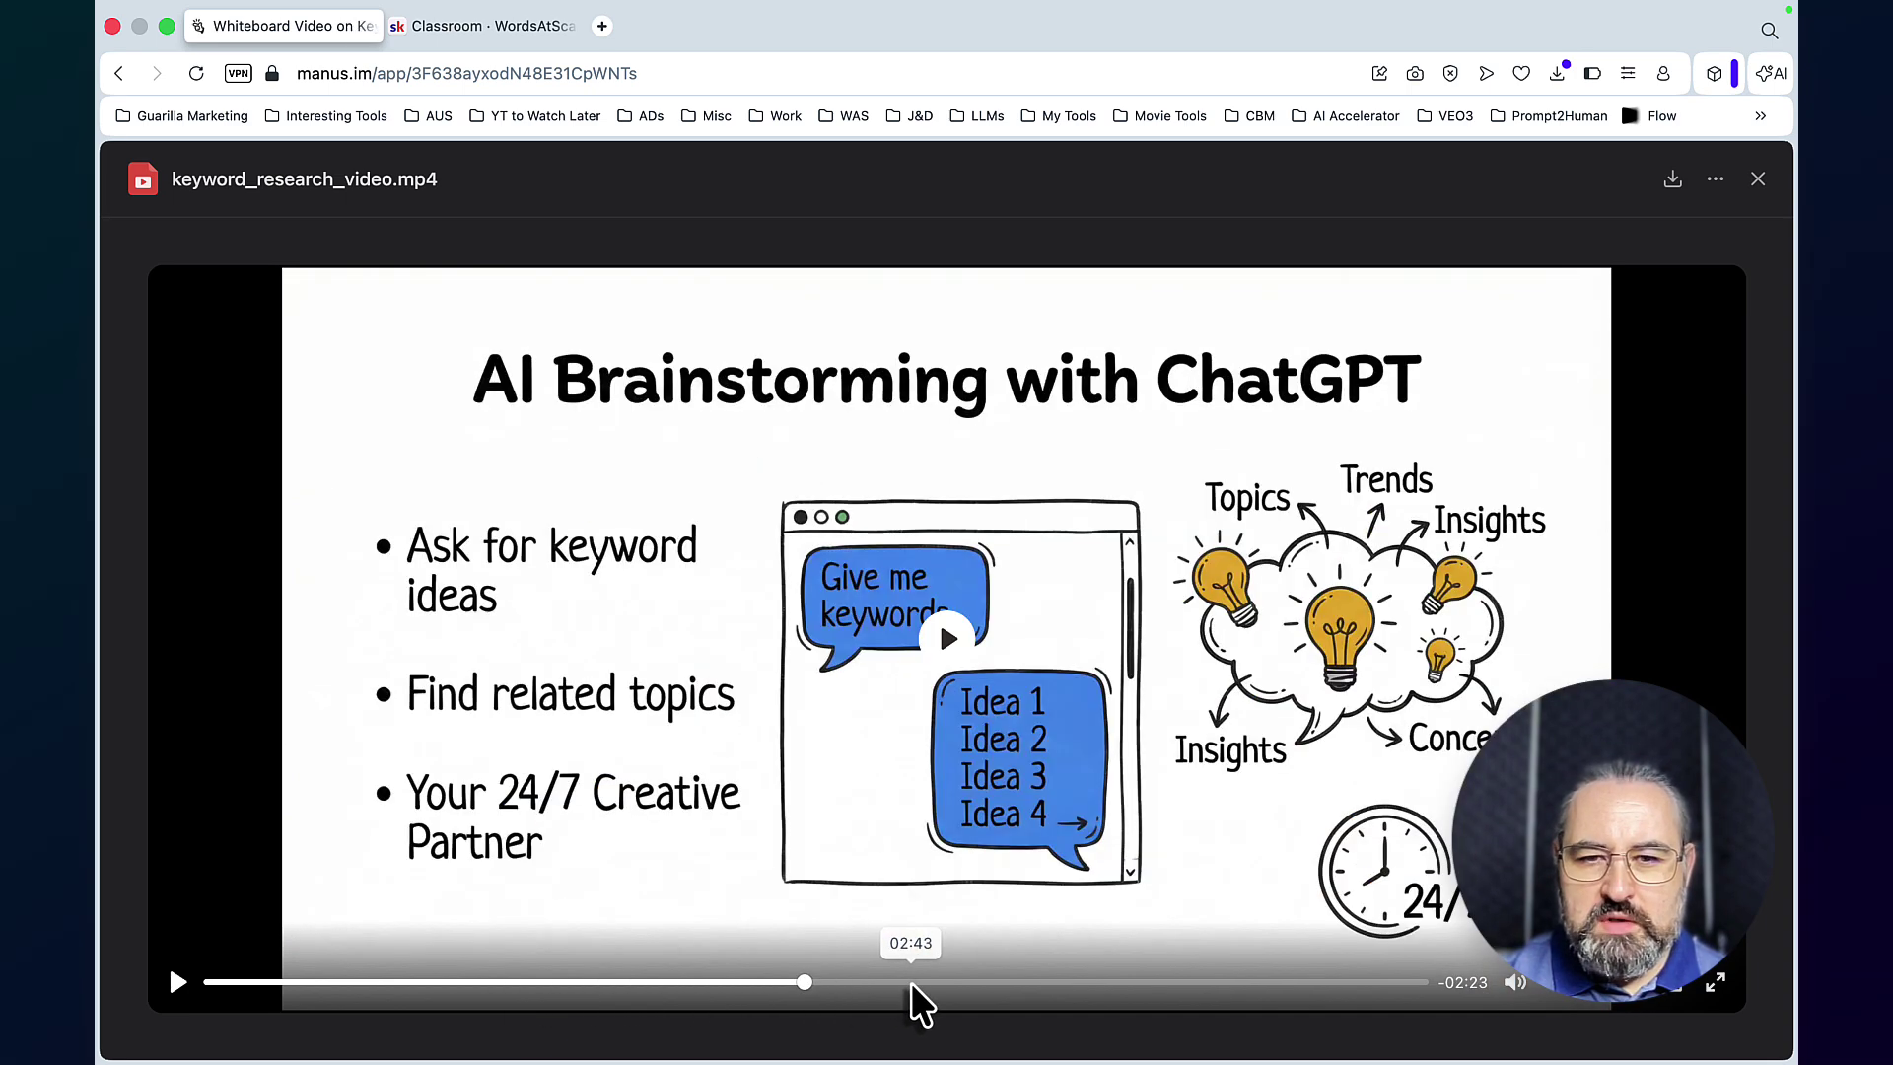
left_click(912, 983)
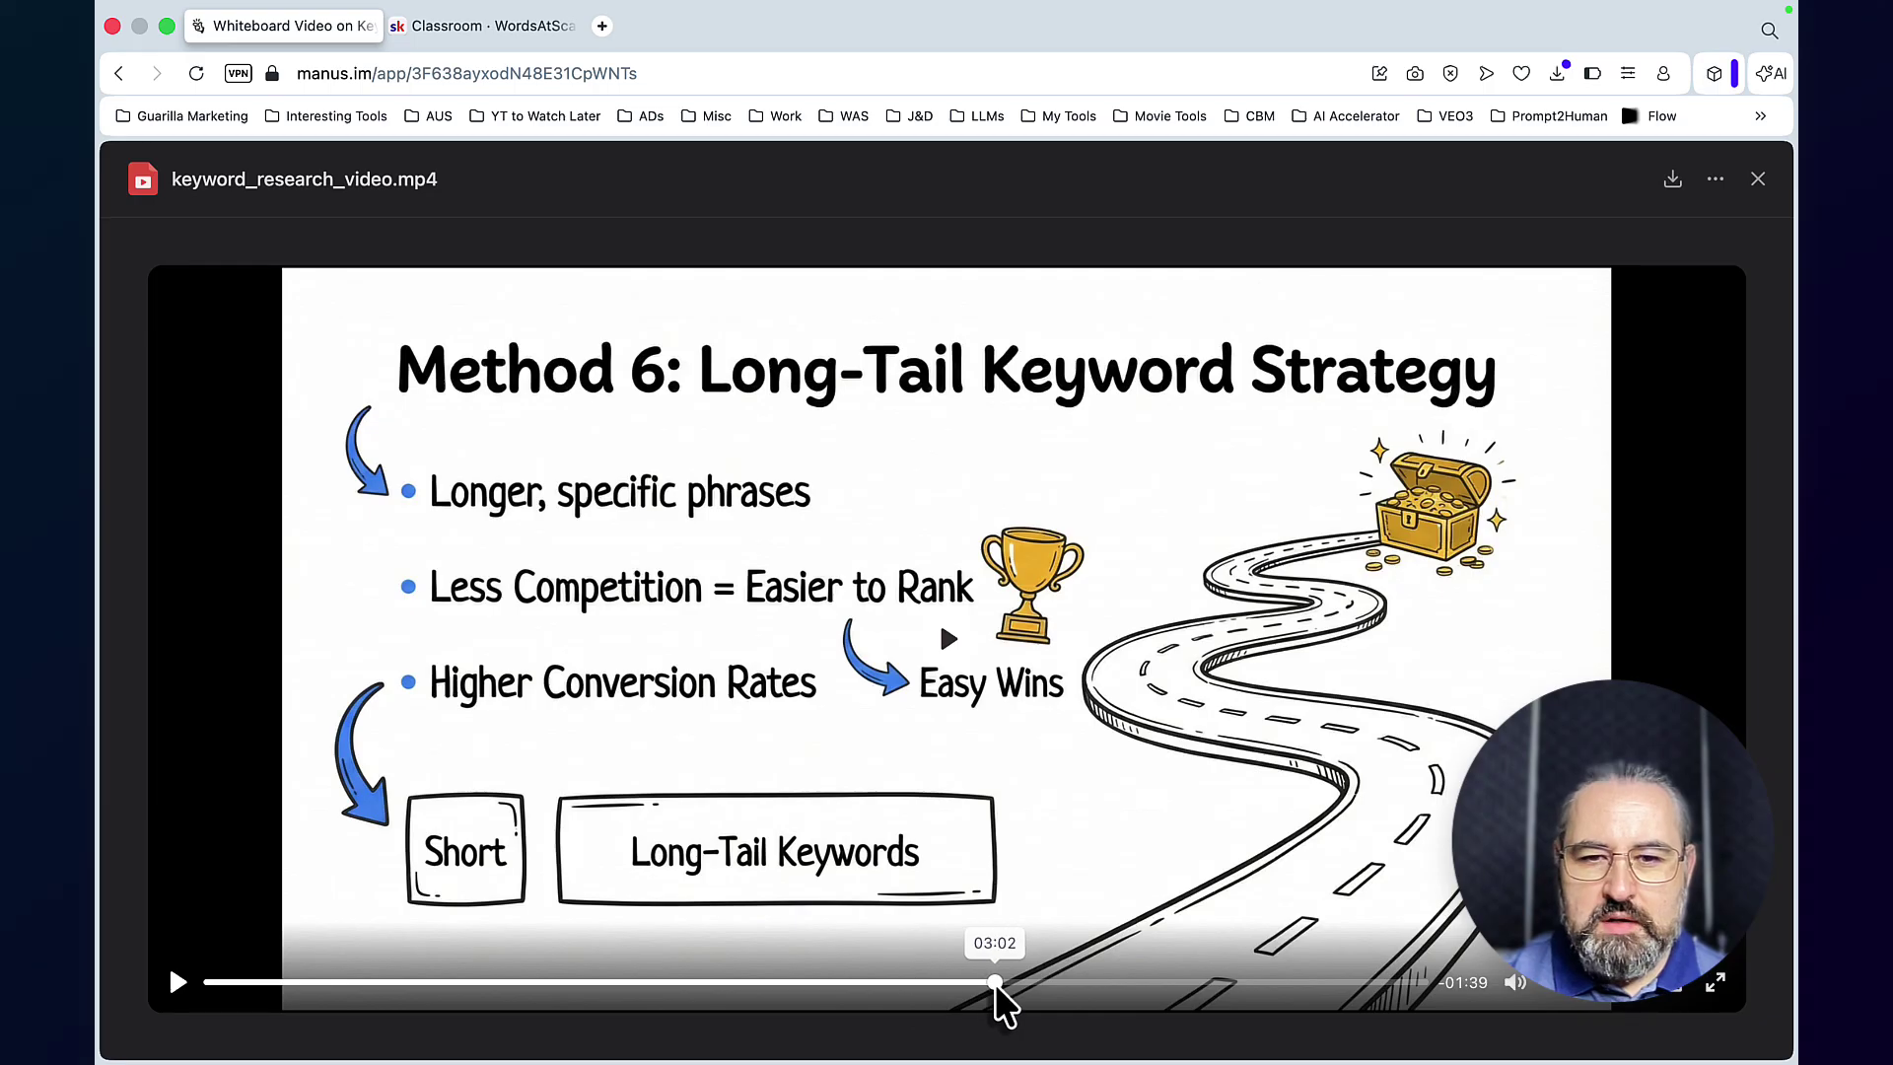
Step: Skip through Mistakes to Avoid and Start Ranking Today! to 04:38, then close the viewer
left_click(1090, 983)
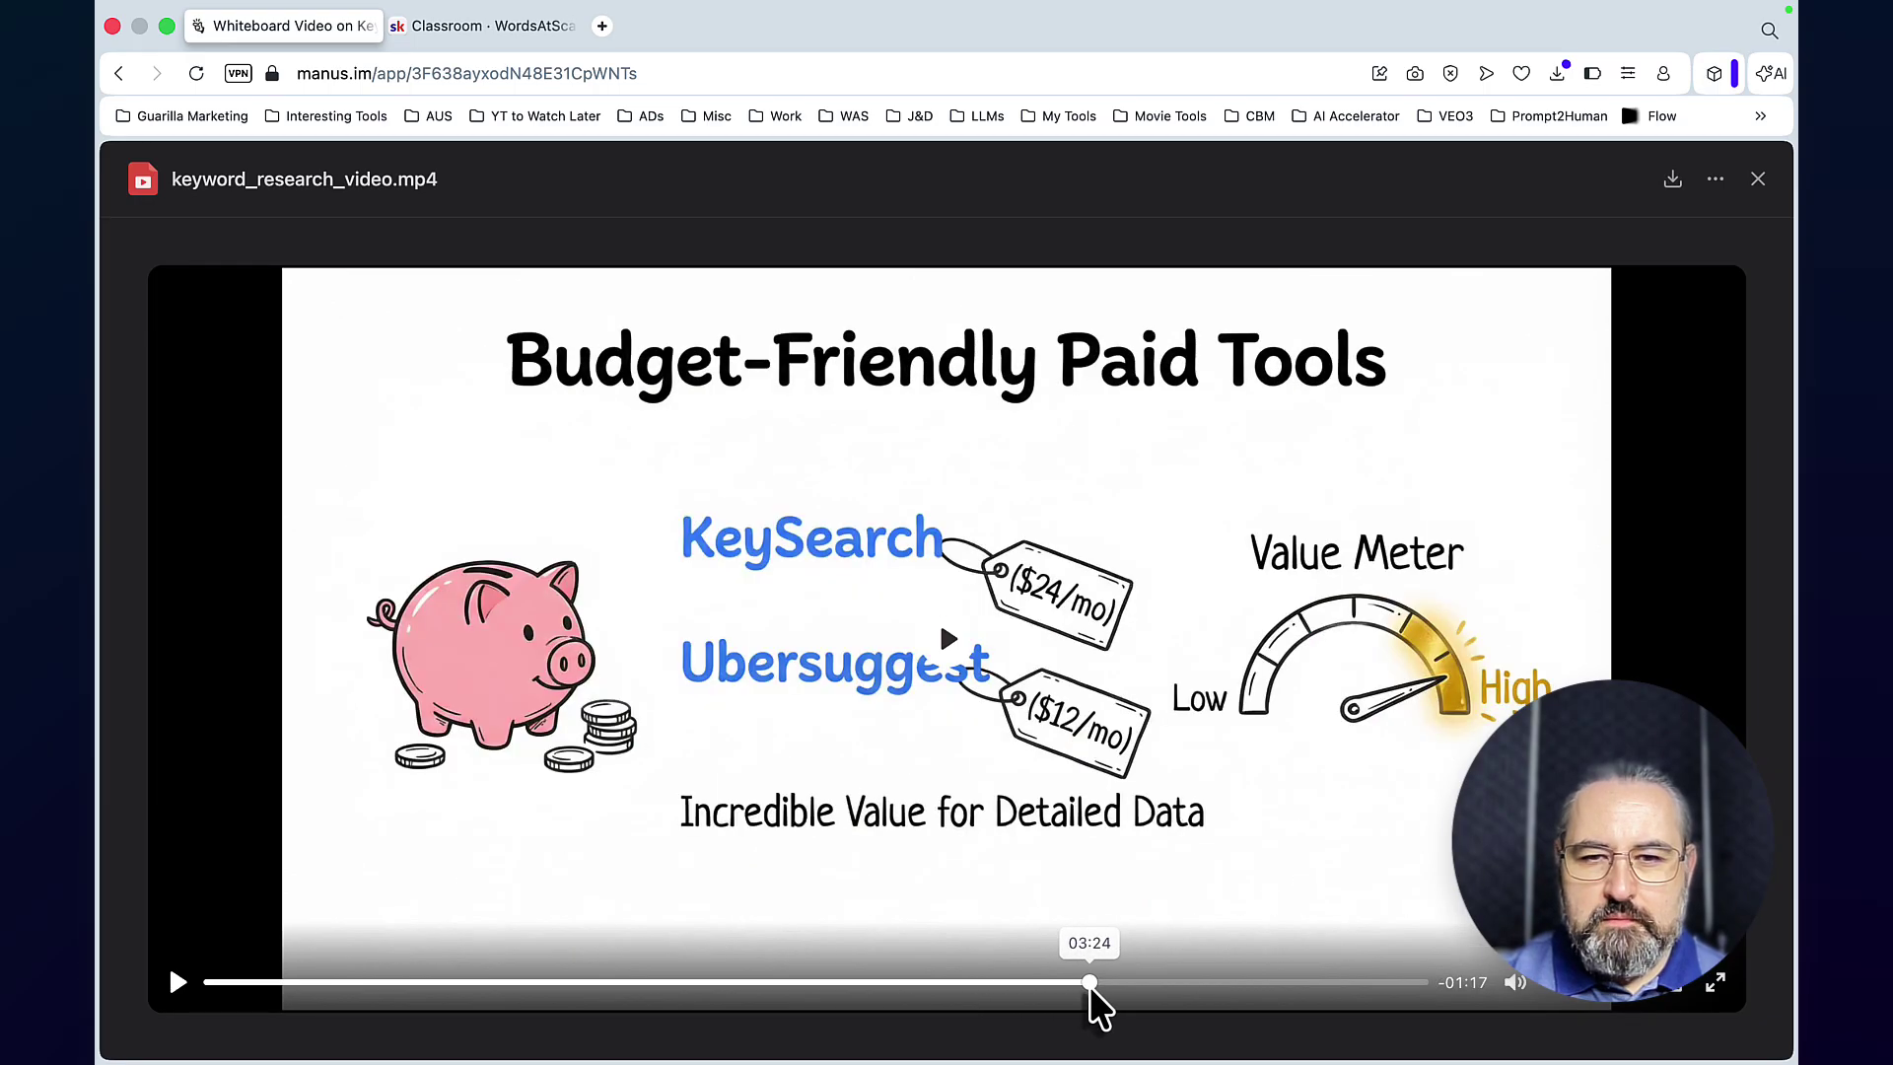
left_click(1172, 983)
left_click(1252, 983)
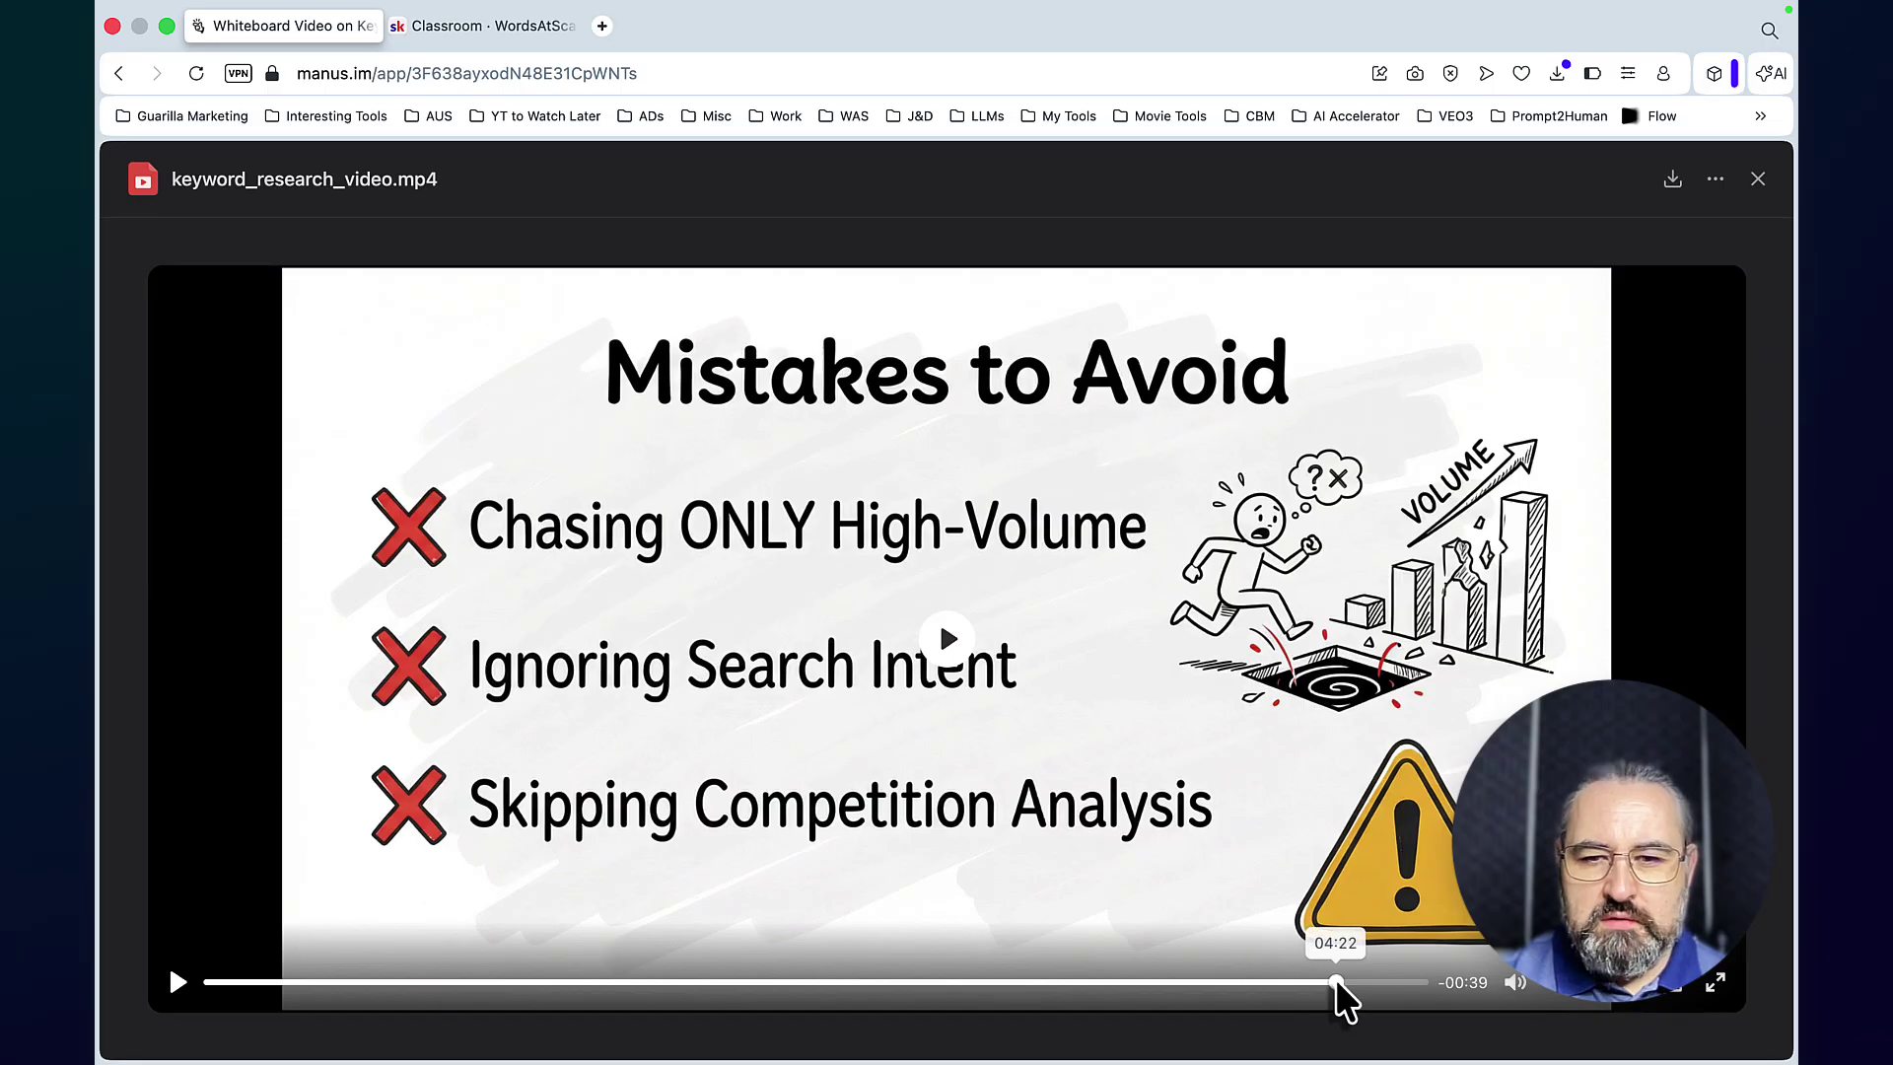
left_click(1336, 982)
left_click(1407, 983)
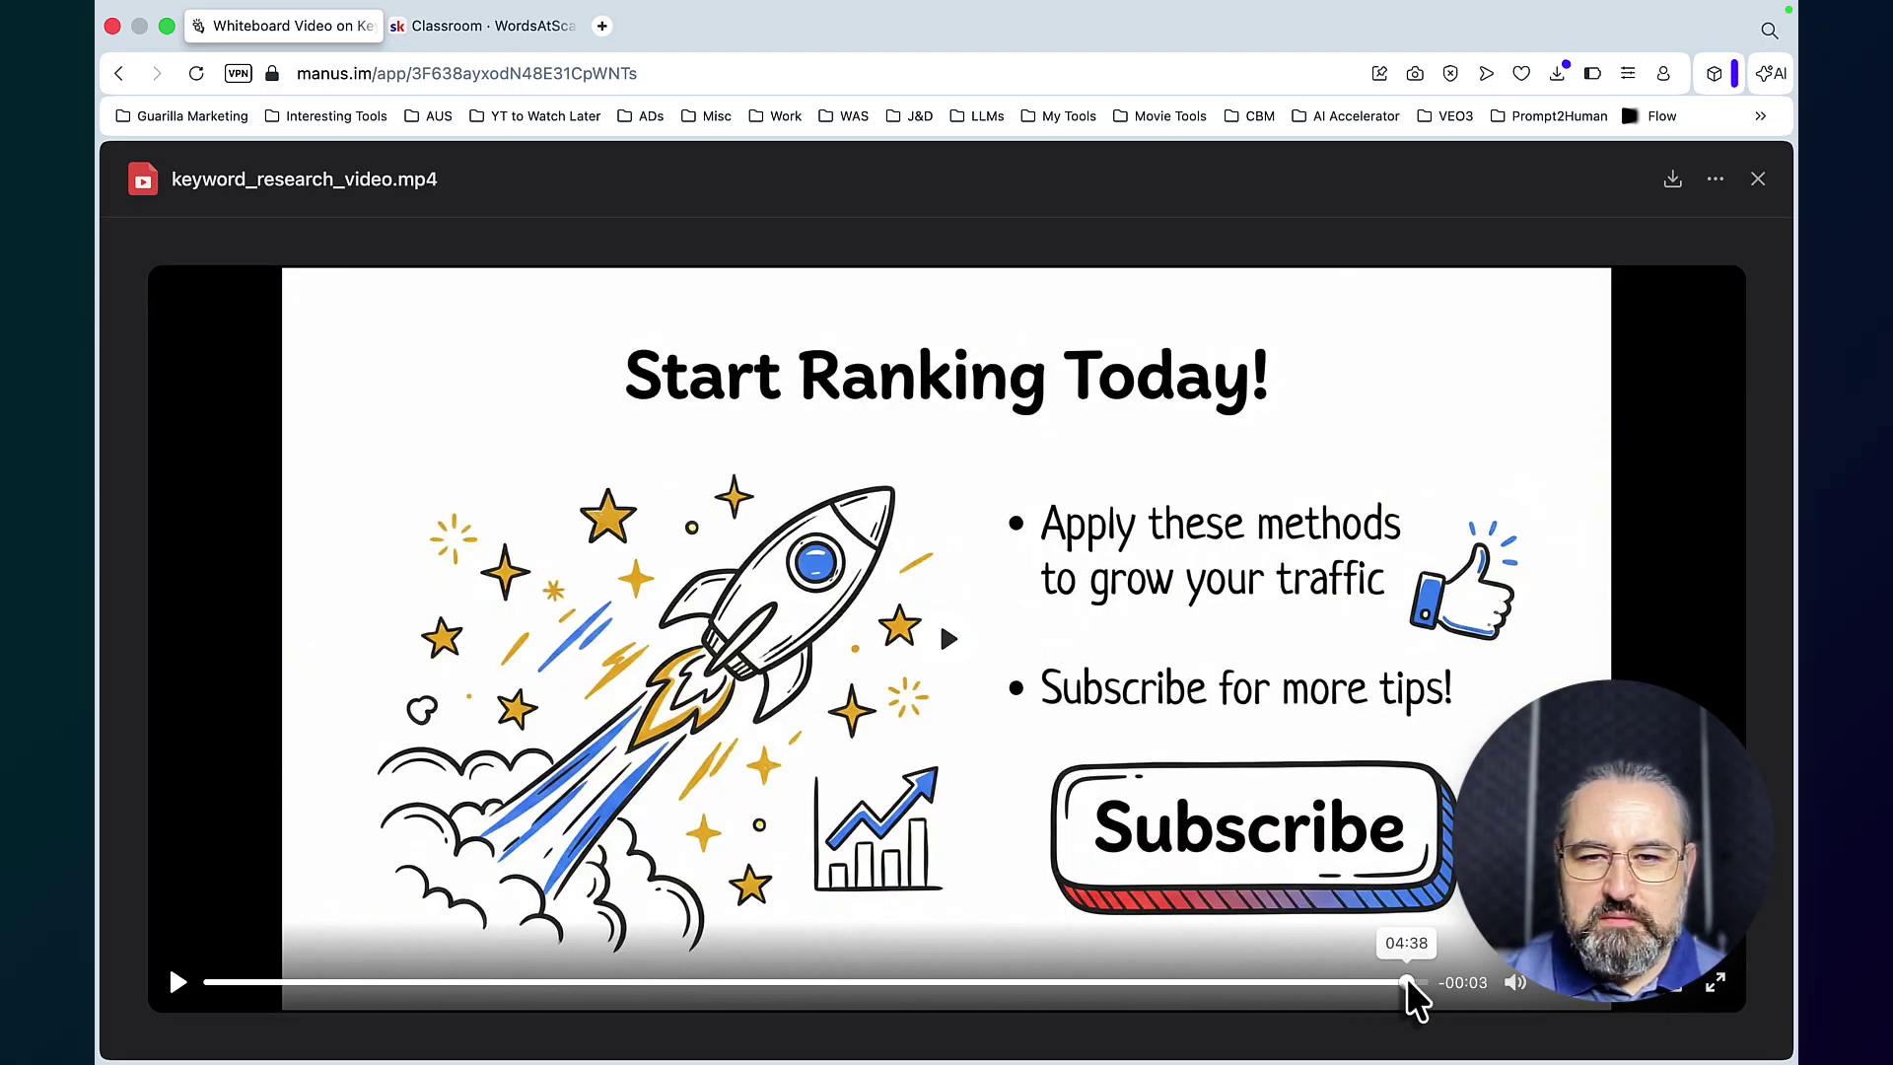
key("Escape")
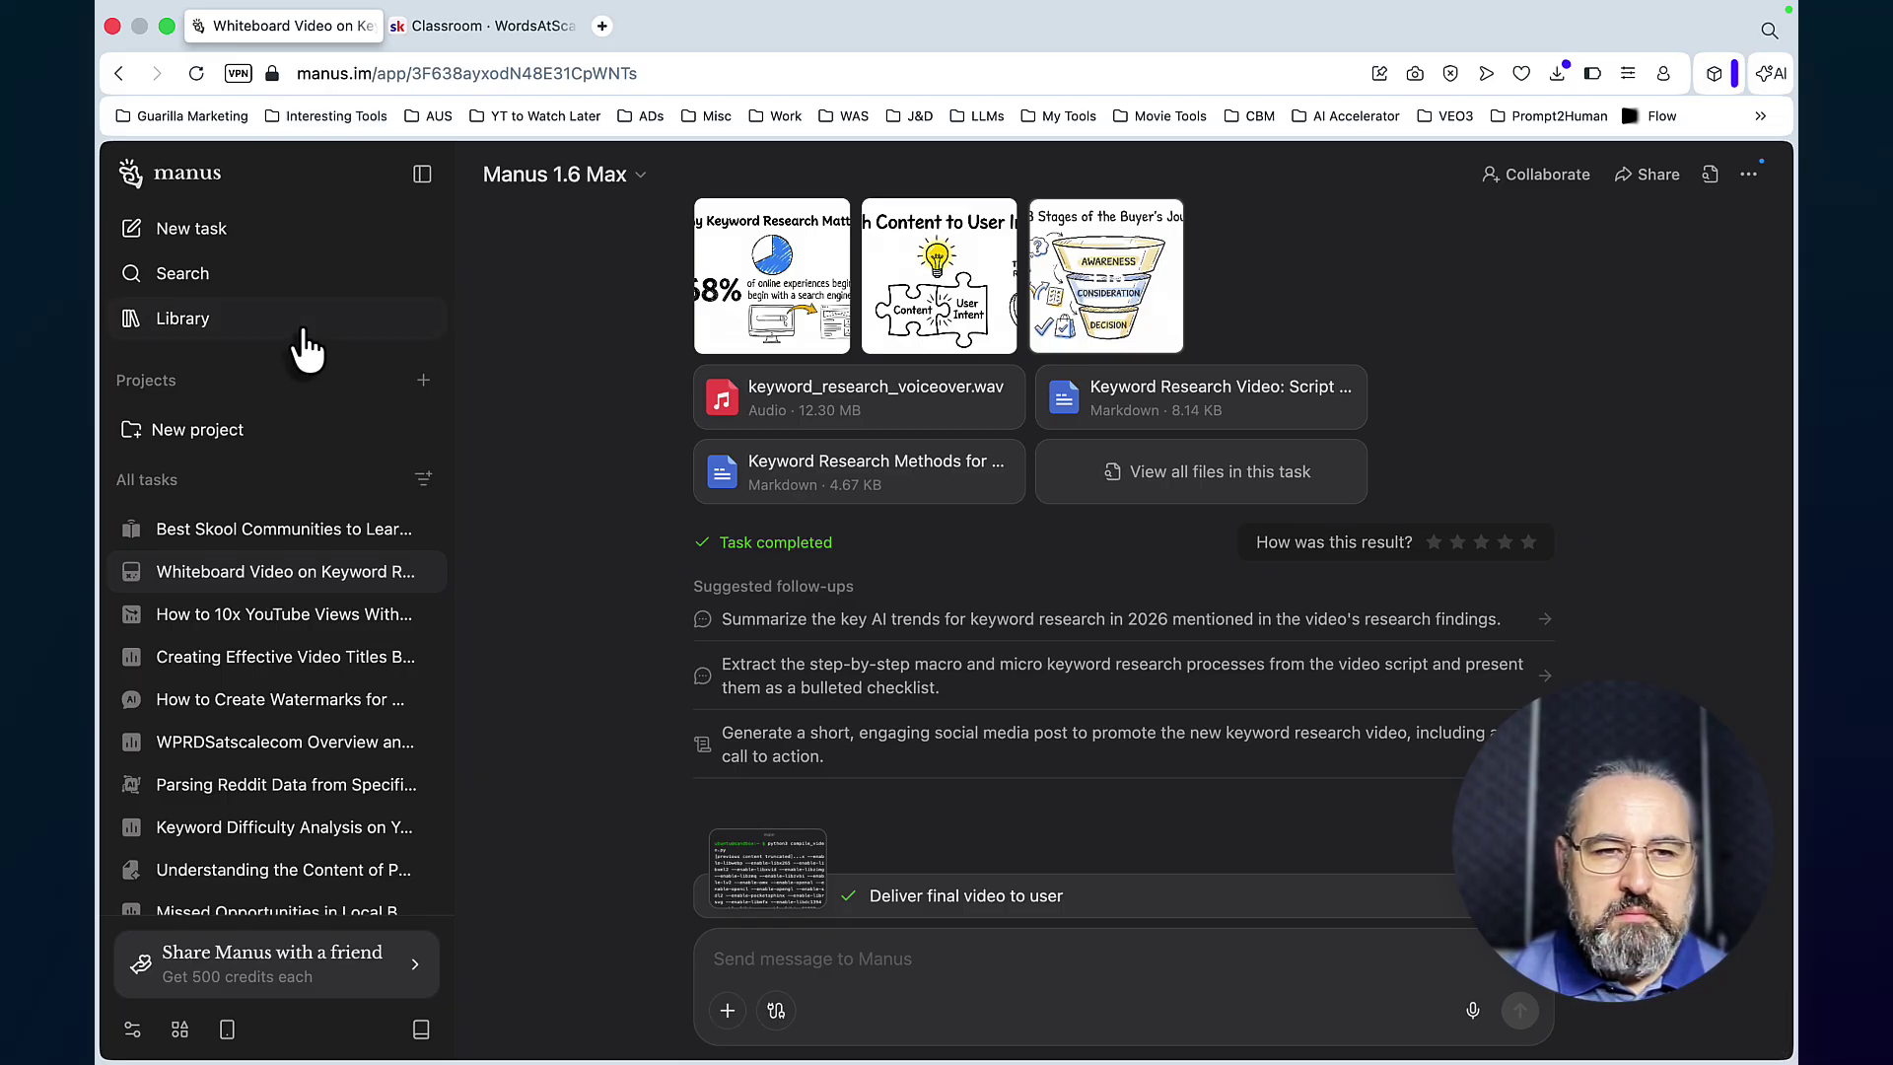
Step: Start a new Manus task and confirm the Manus 1.6 Max model is selected
left_click(237, 237)
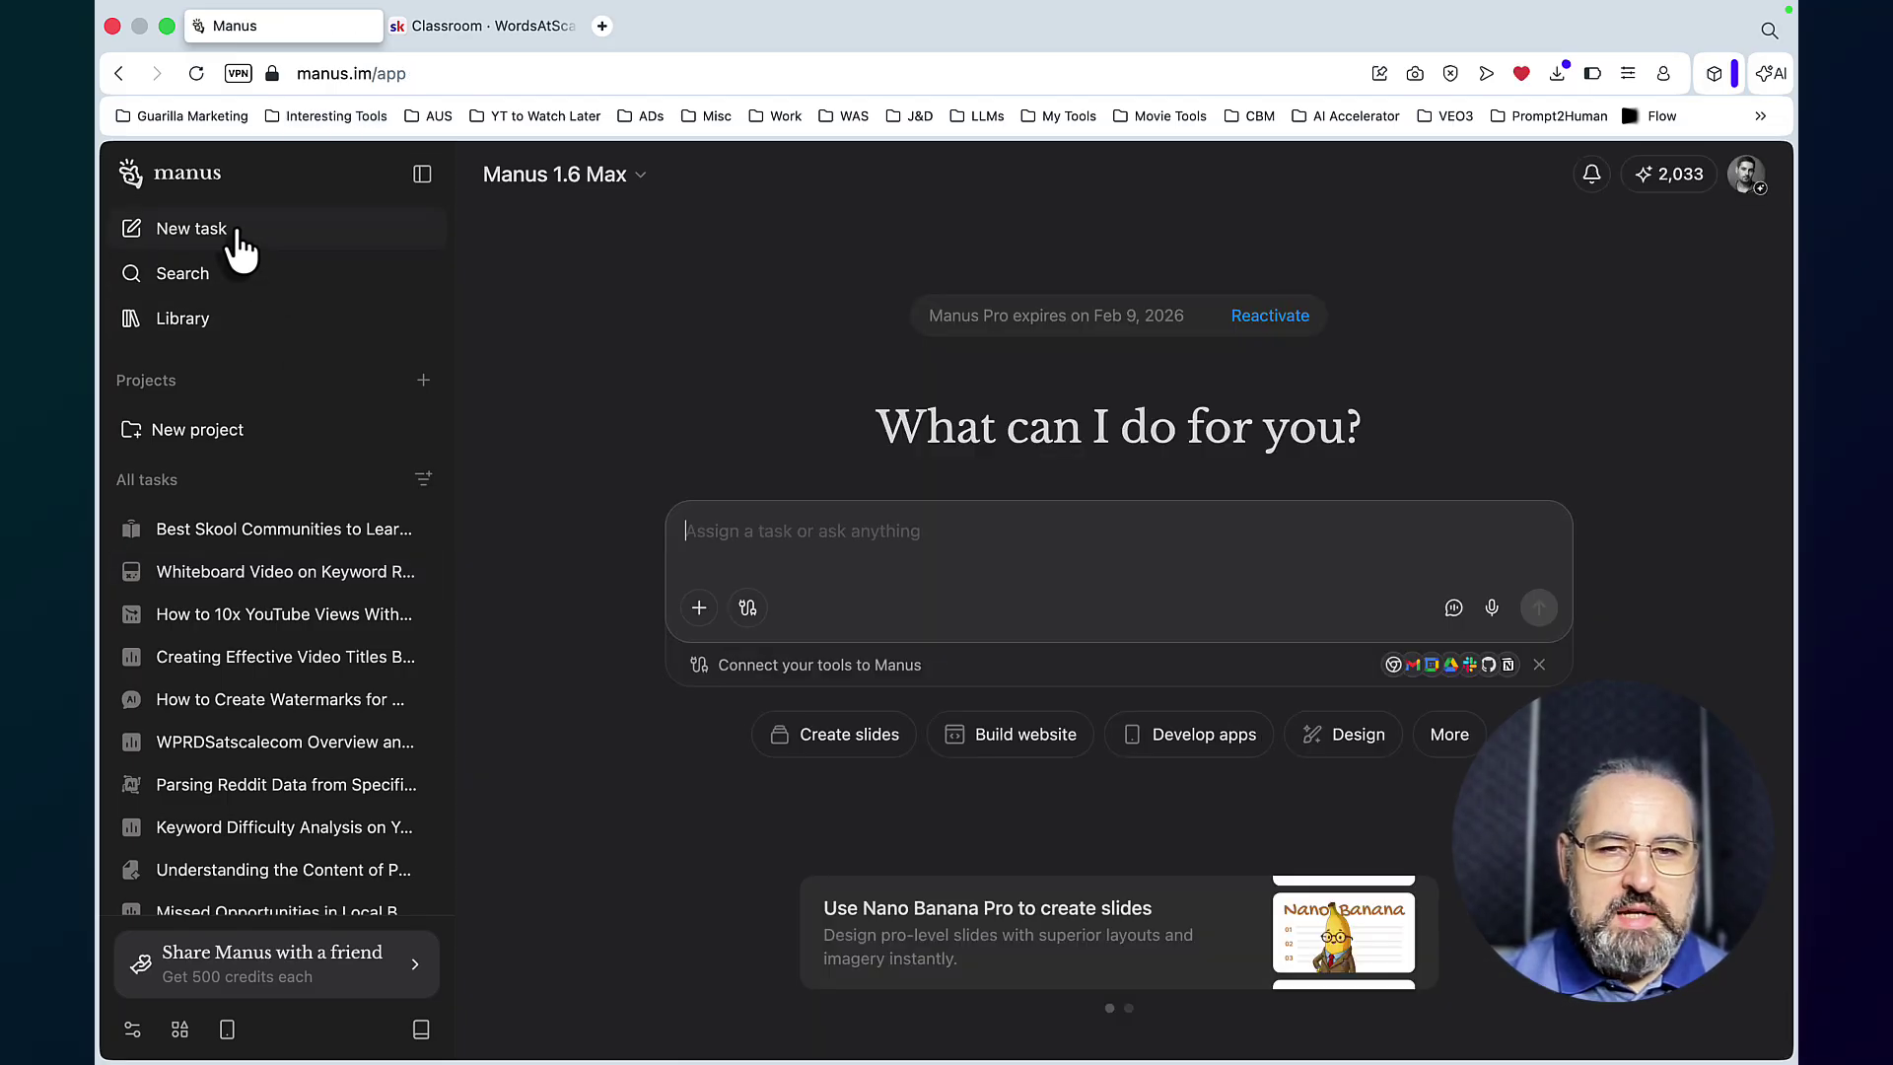
left_click(627, 179)
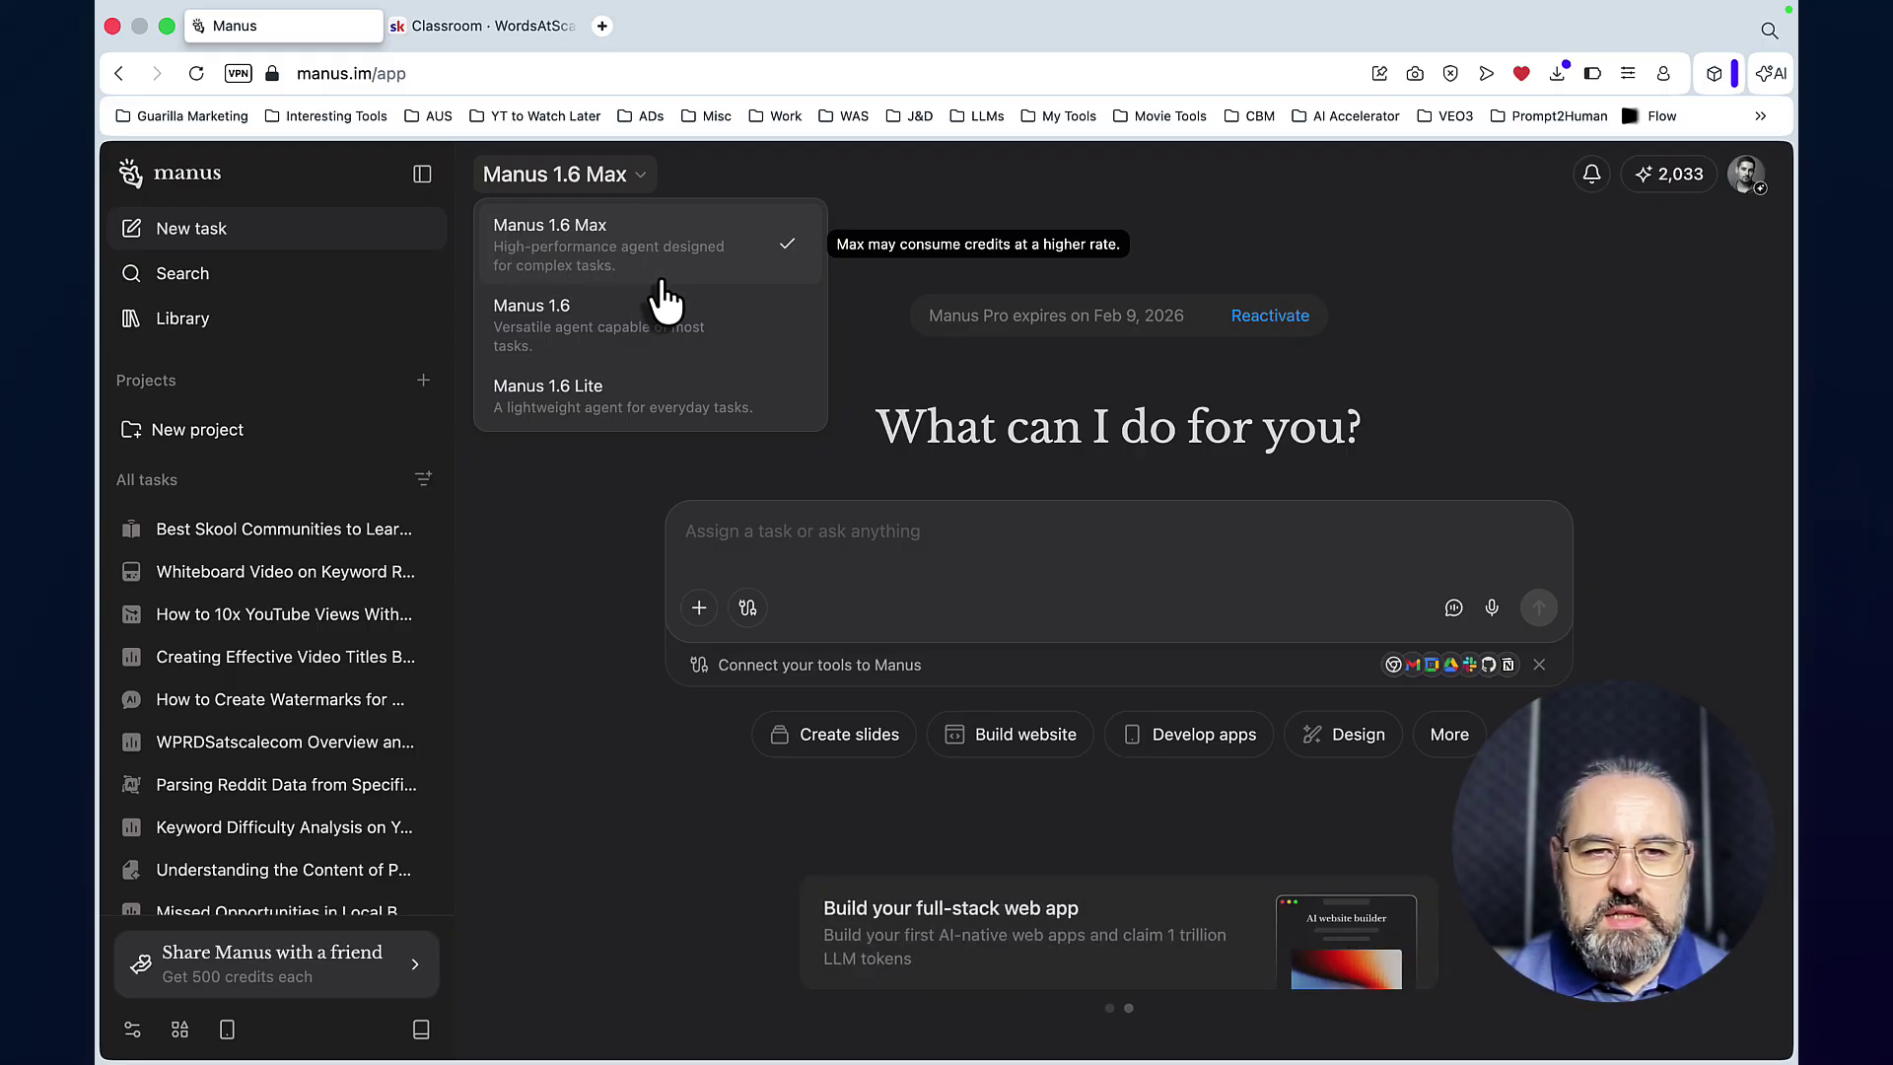
left_click(779, 532)
Step: Submit the 20-slide whiteboard keyword-research video prompt with the minimalist informational style paragraph
type("Let's create a stunning 20-slide whiteboard animation video about the best keyword research methods for 2026 if you're a beginner and I want it to be voiced over by a male American accent voice. The whole duration should be around five minutes long. Use Nana Banana Pro ONLY for the visuals and based the visual style on the below prompt.")
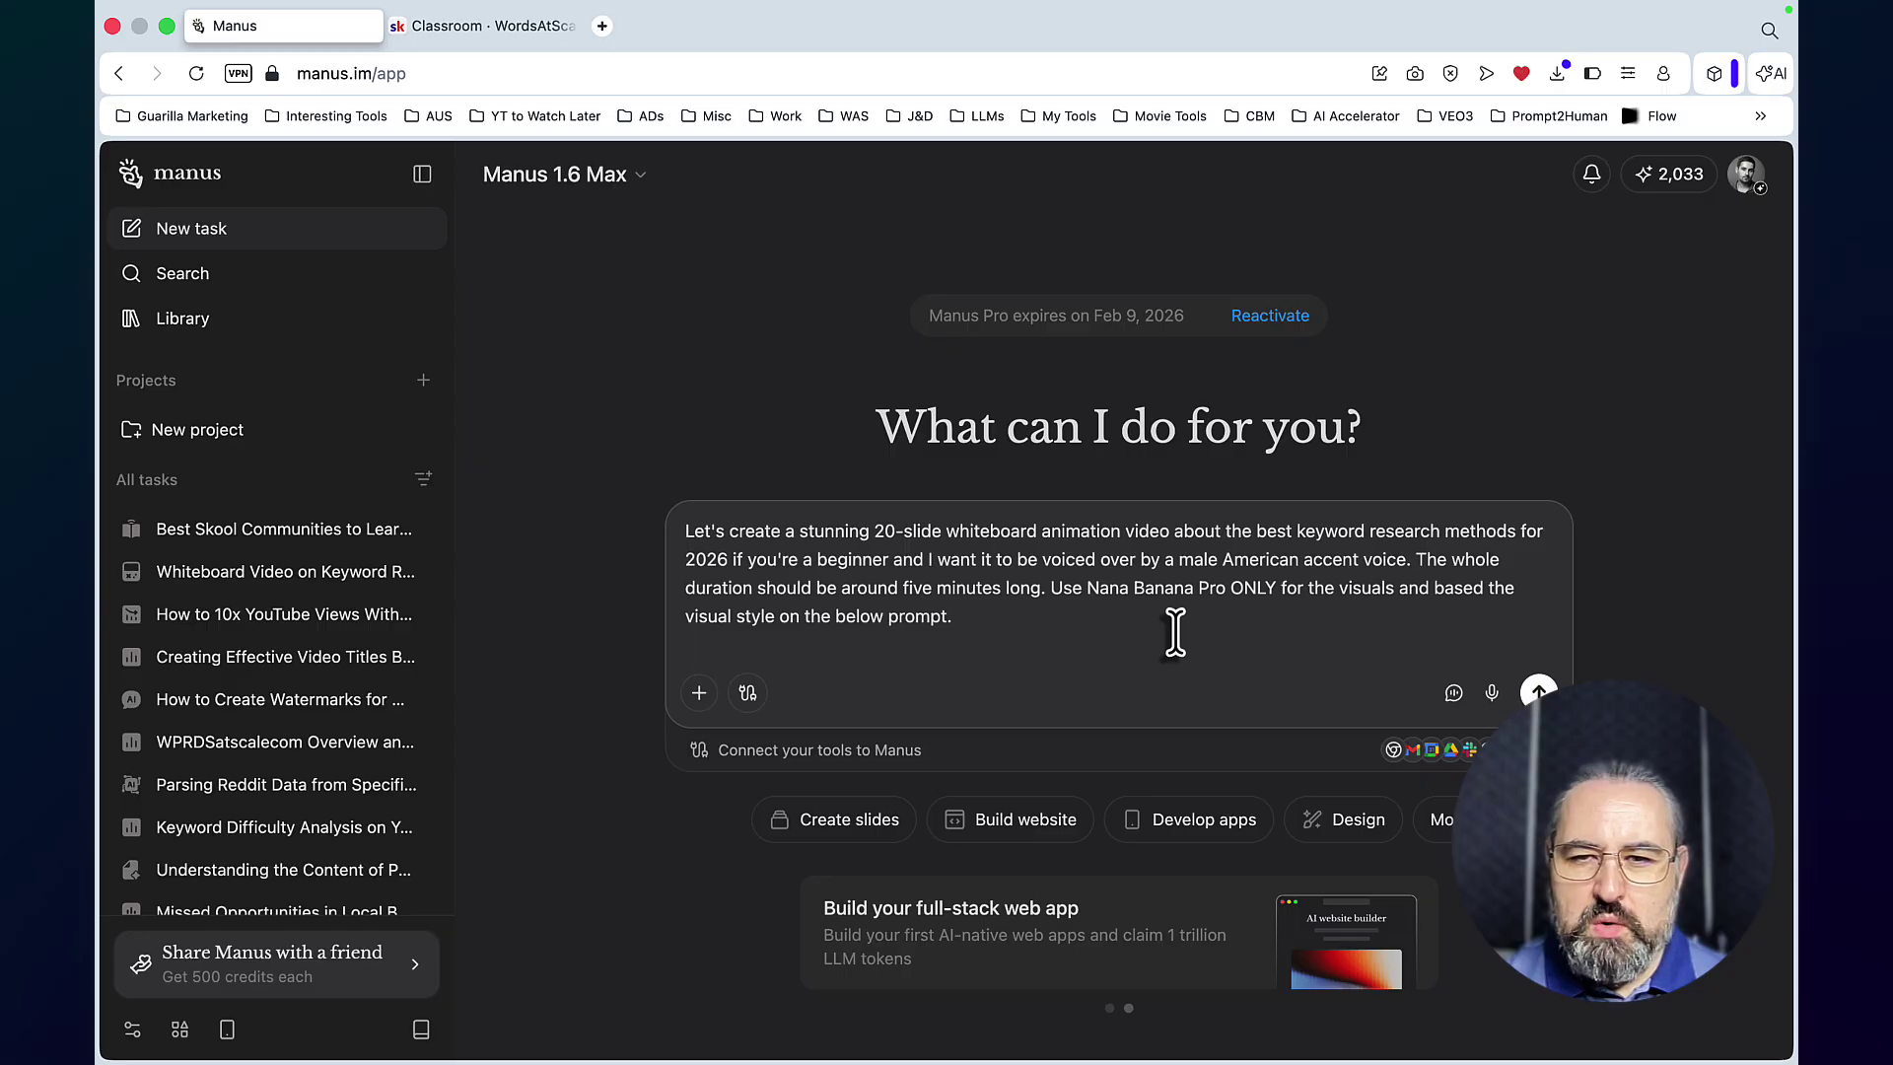
left_click(1475, 584)
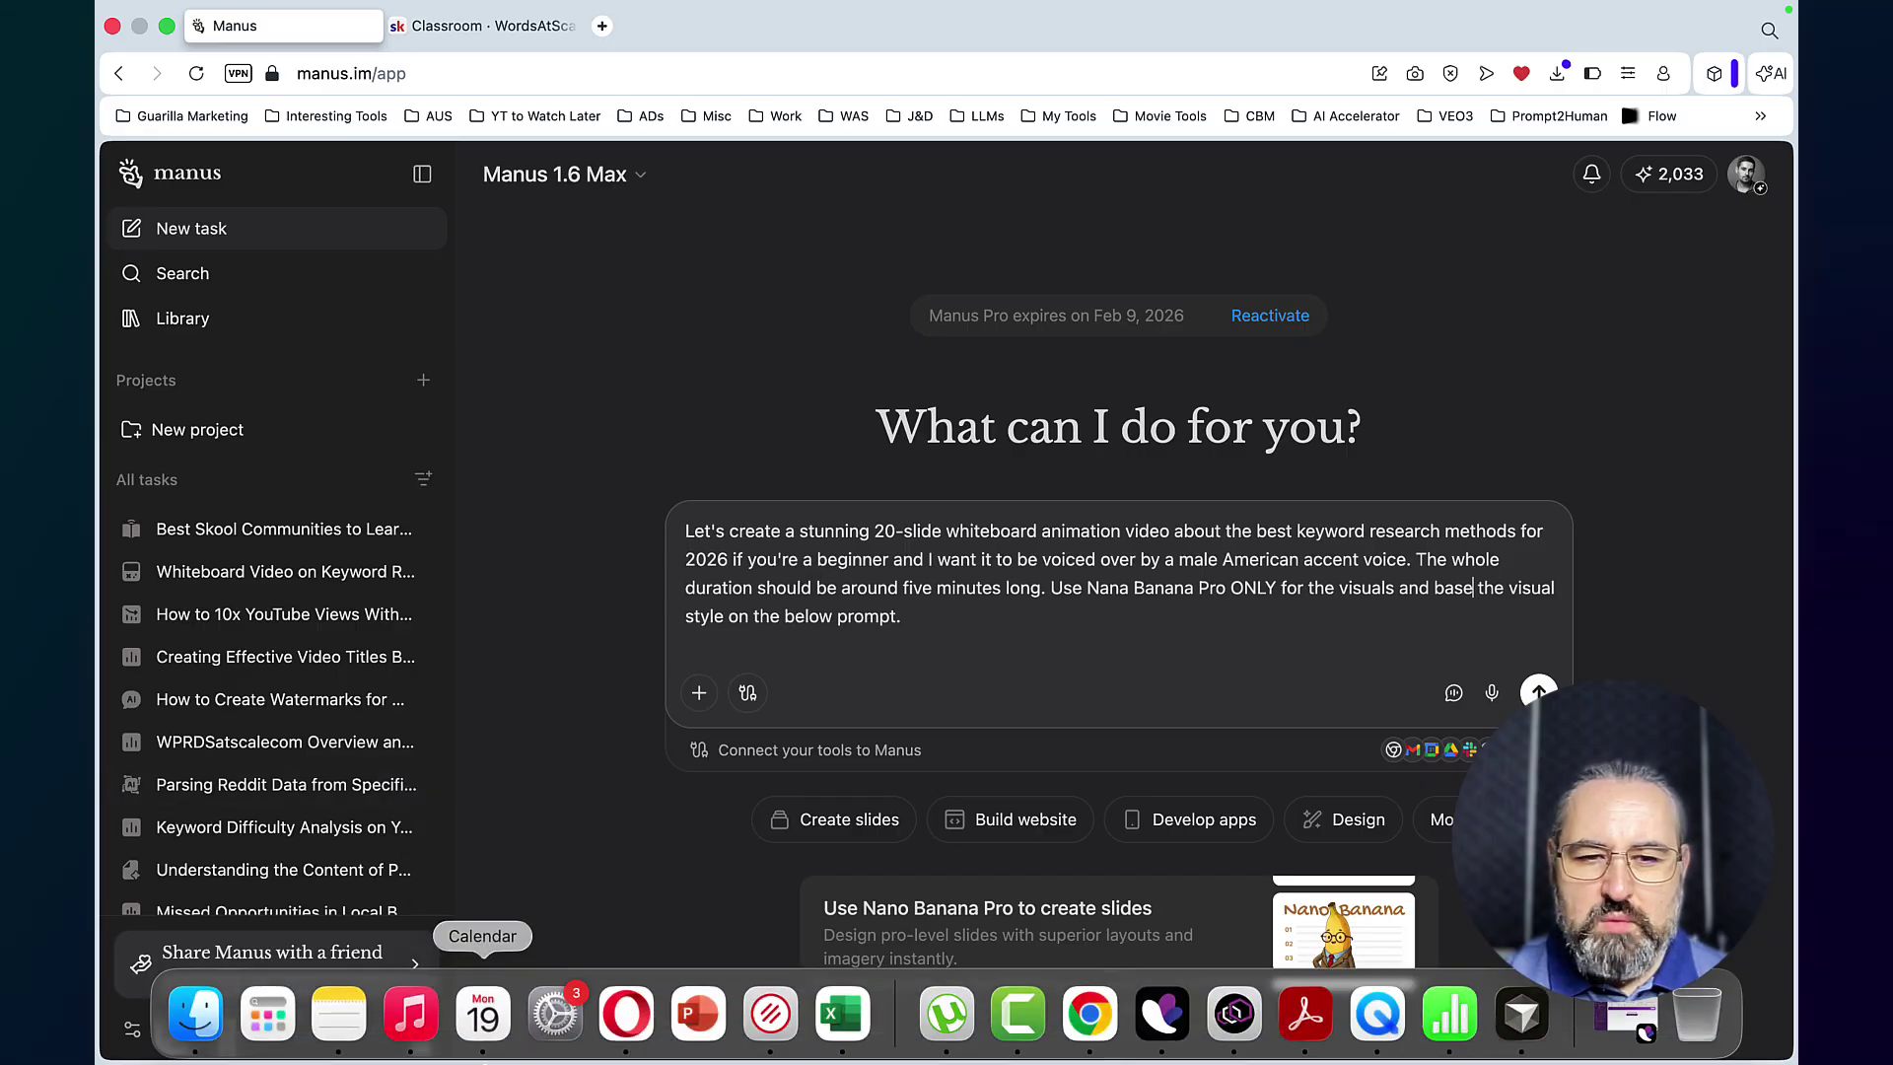
left_click(1179, 655)
type("MINIMALIST INFORMATIONAL STYLE Create a clean, professional slide design with a dark navy background (#0f172a), single centered heading in large sans-serif font (48px), maximum 4 bullet points in light gray text, and one simple icon or subtle geometric shape representing the main concept. Include white space for breathing room, use only 2 accent colors (cyan #38bdf8 and white), and ensure text is easily readable on mobile devices.")
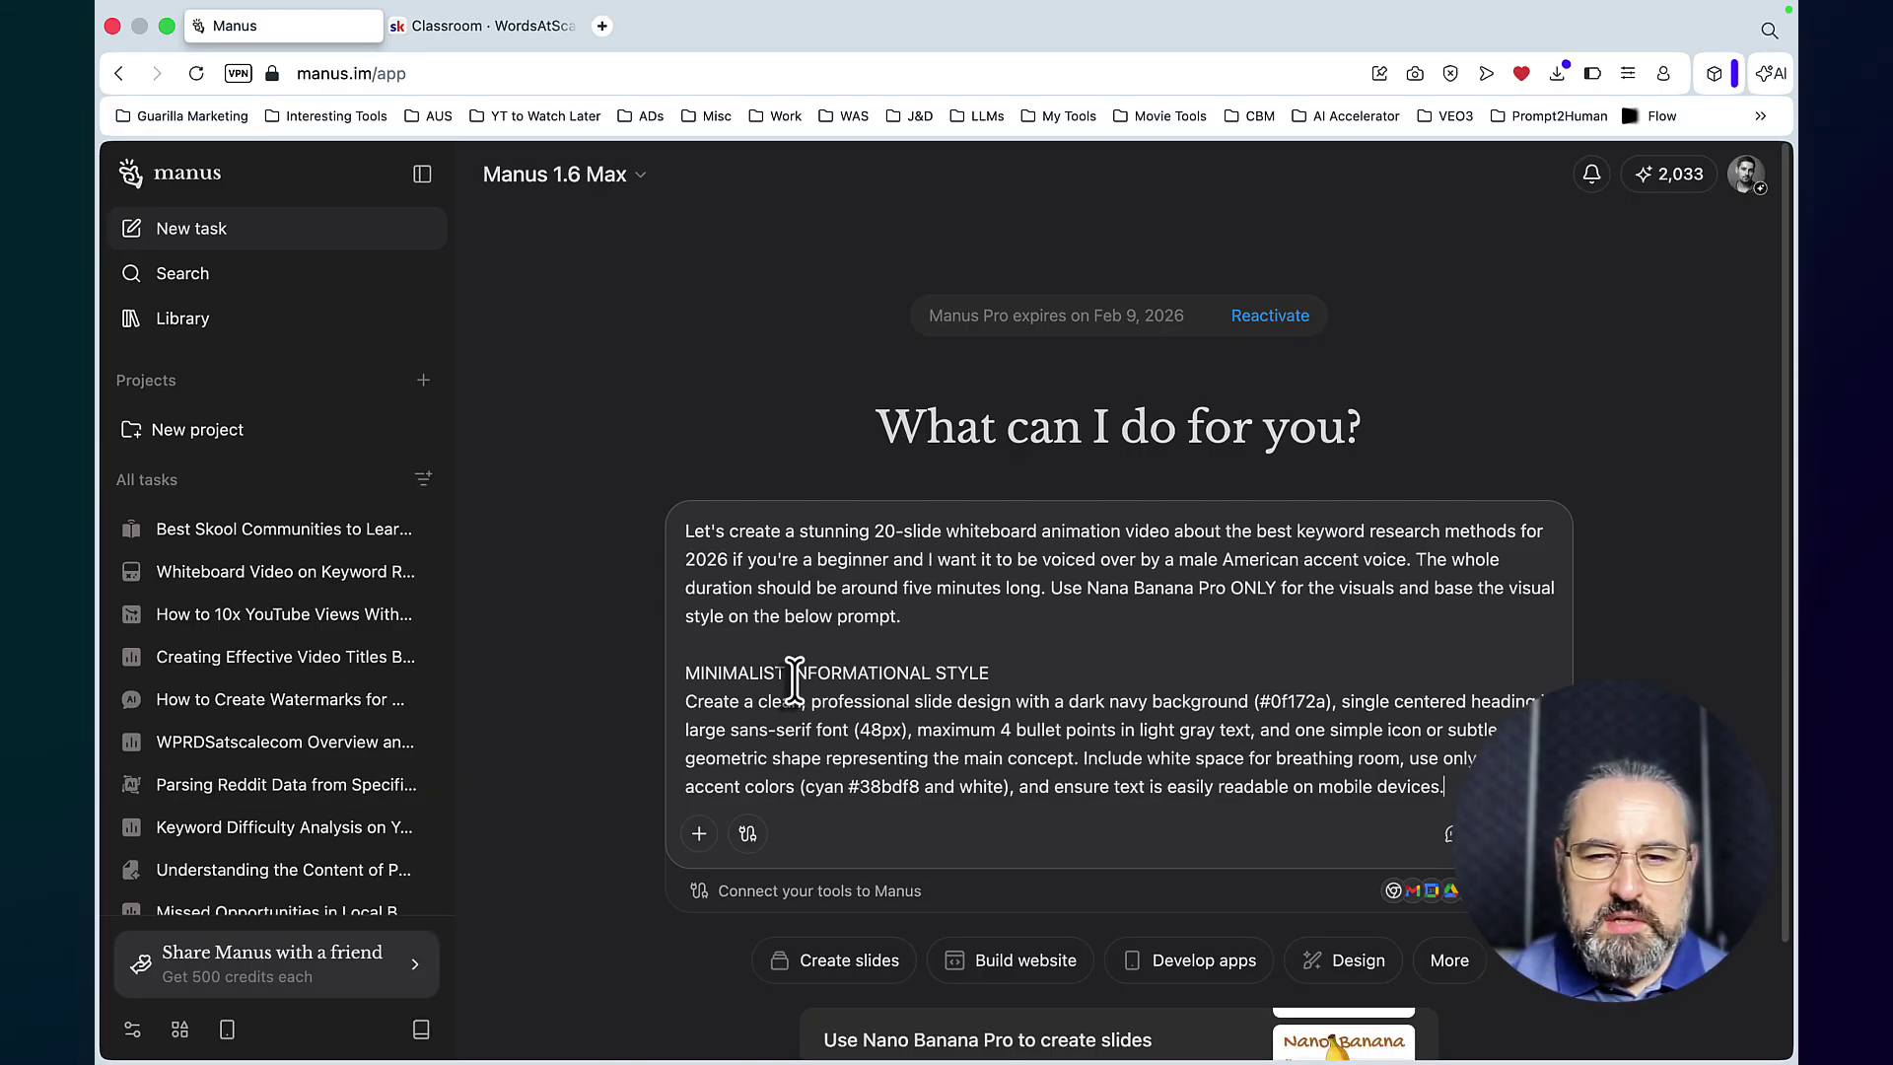
key("Return")
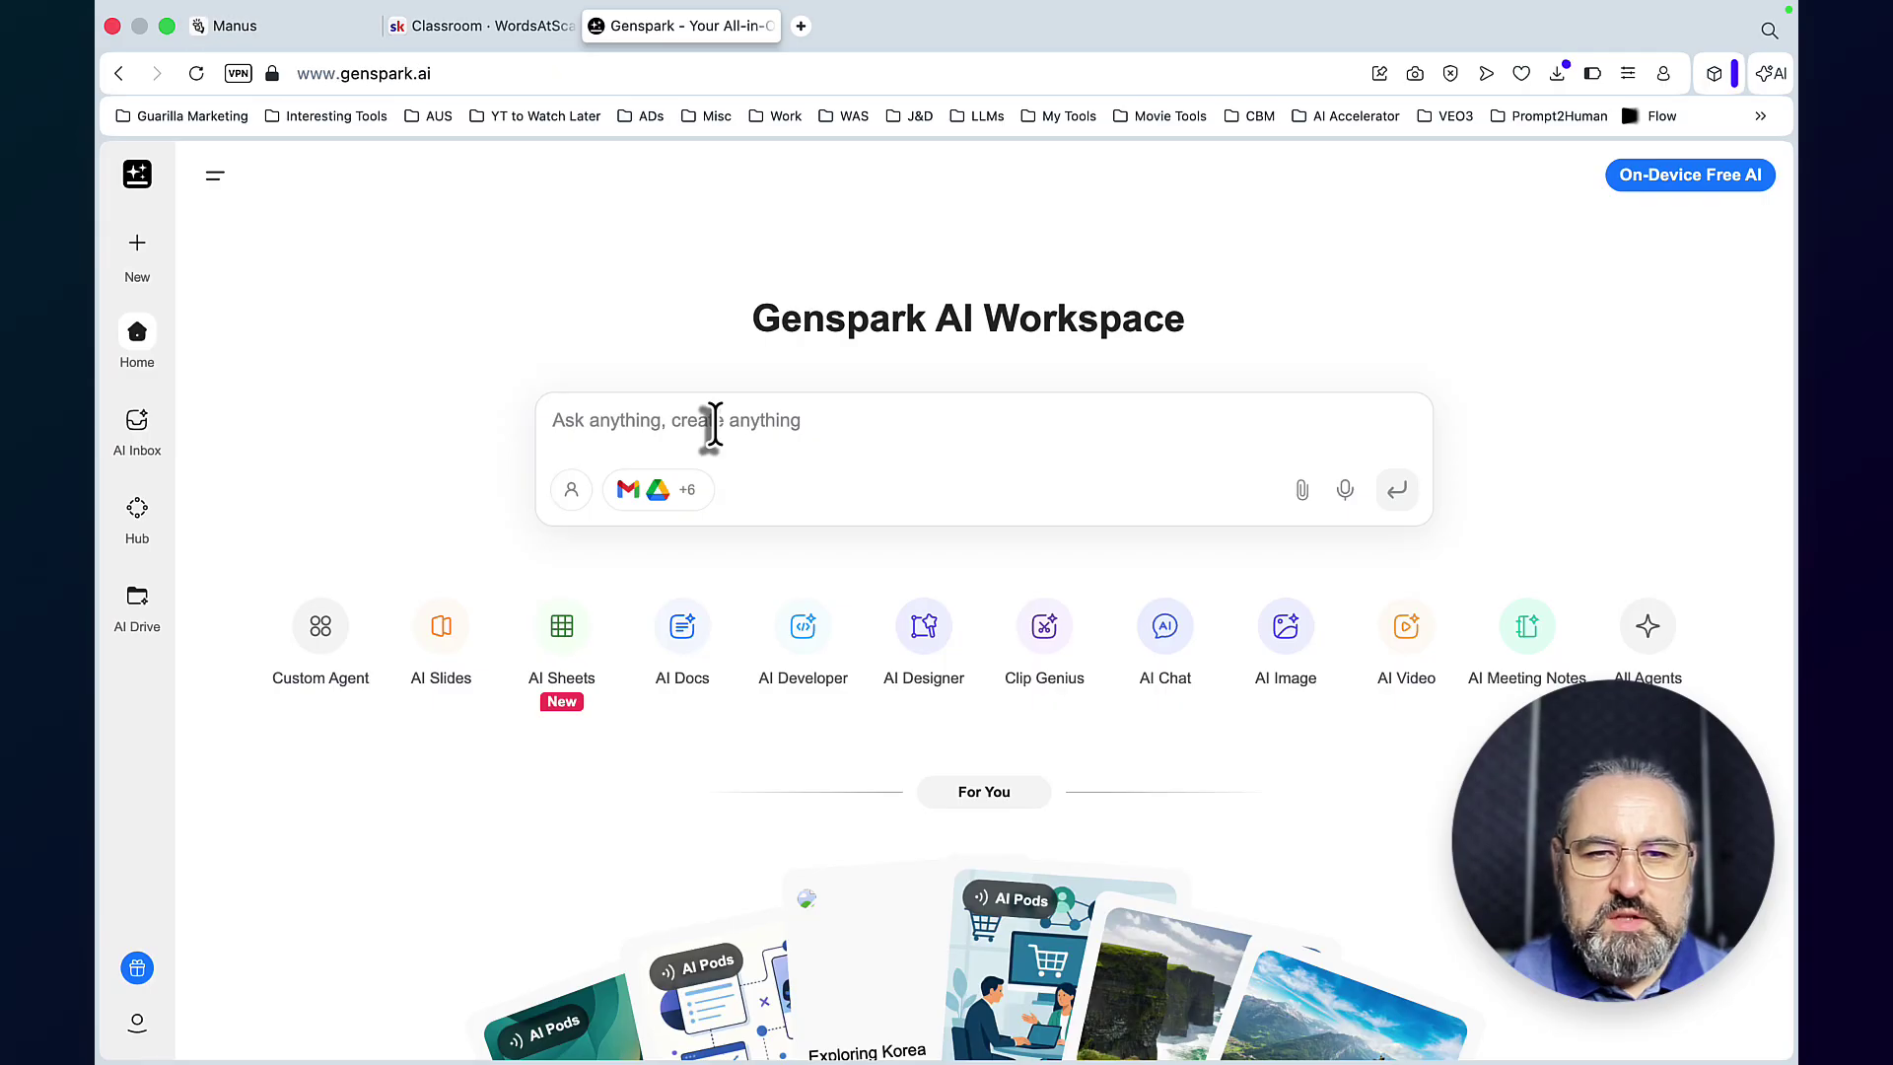
Step: Send the 20-slide whiteboard prompt to Genspark's Super Agent, read its approach question, then return to Manus
type("Let's create a stunning 20-slide whiteboard animation video about the best keyword research methods for 2026 if you're a beginner and I want it to be voiced over by a male American accent voice. The whole duration should be around five minutes long. Use Nana Banana Pro ONLY for the visuals and base the visual style on the below prompt.  MINIMALIST INFORMATIONAL STYLE Create a clean, professional slide design with a dark navy background (#0f172a), single centered heading in large sans-serif font (48px), maximum 4 bullet points in light gray text, and one simple icon or subtle geometric shape representing the main concept. Include white space for breathing room, use only two accent colors (cyan #38bdf8 and white), and ensure text is easily readable on mobile devices.")
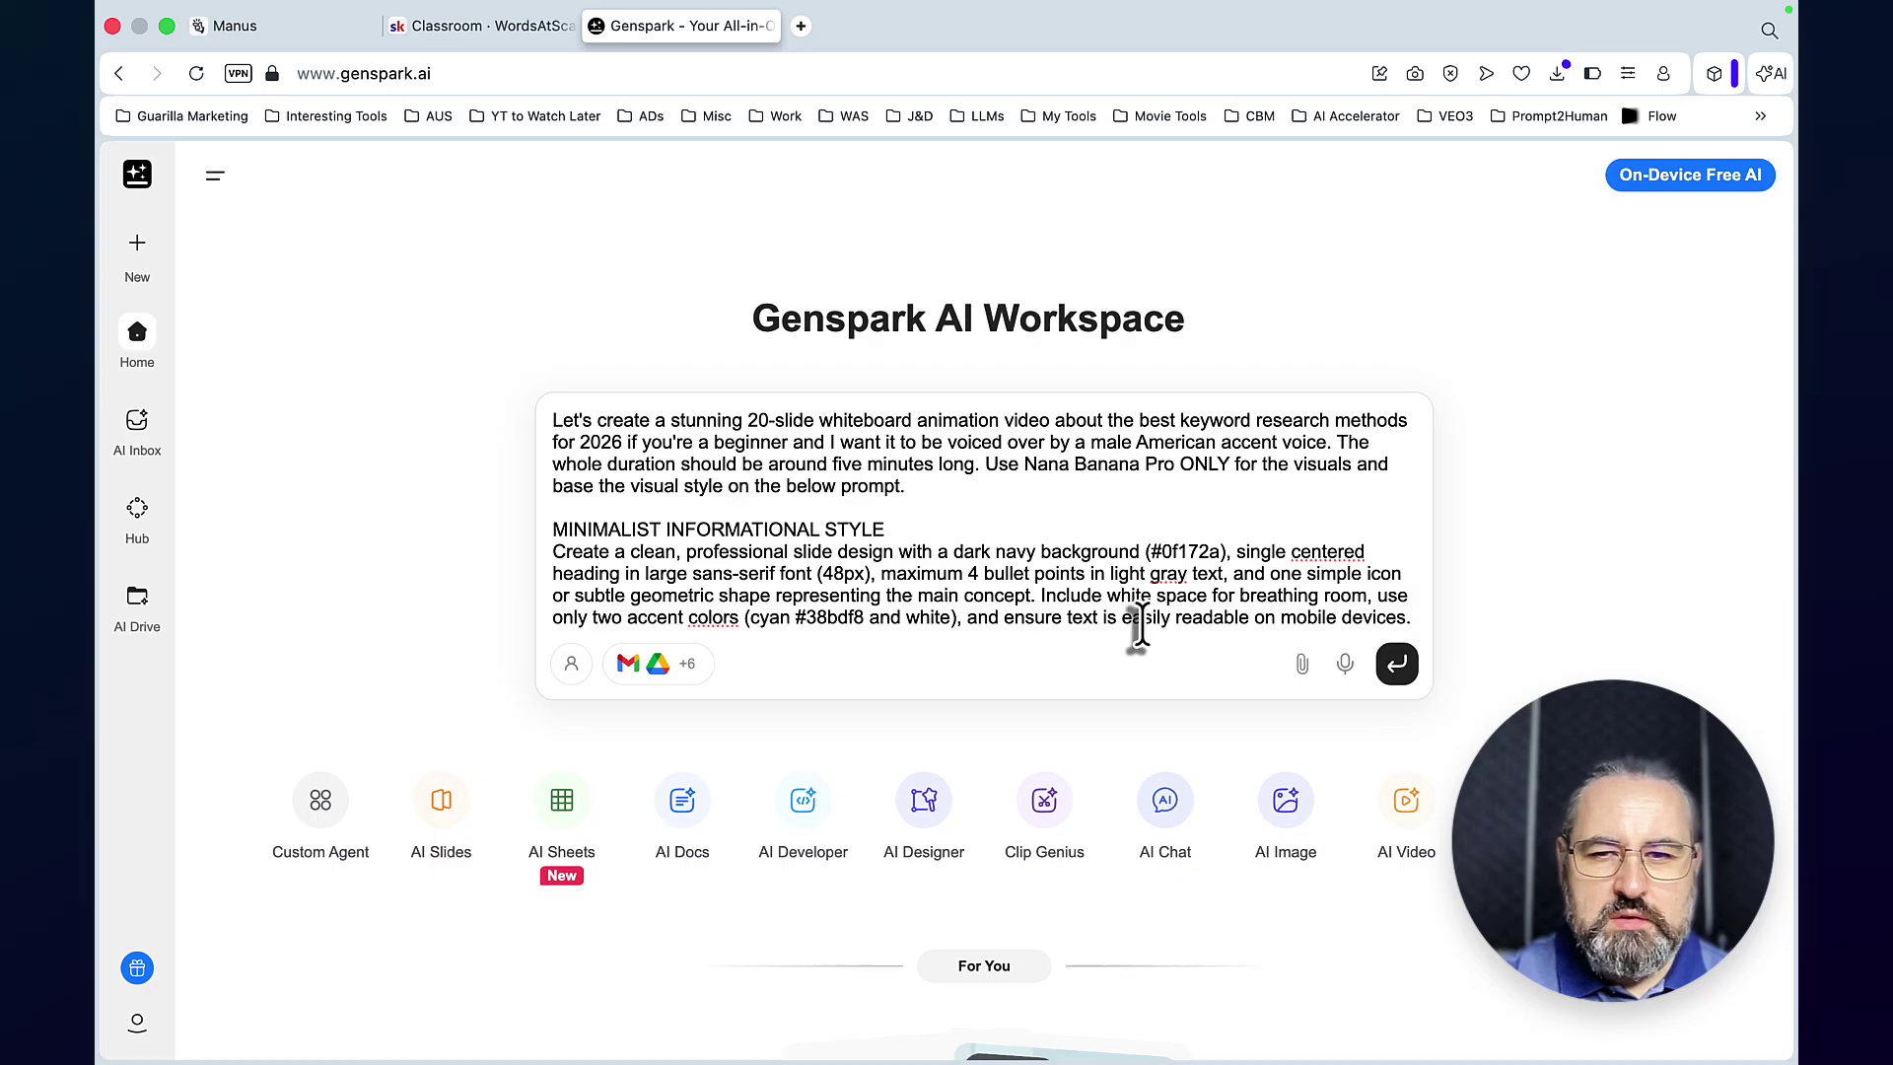
left_click(1398, 667)
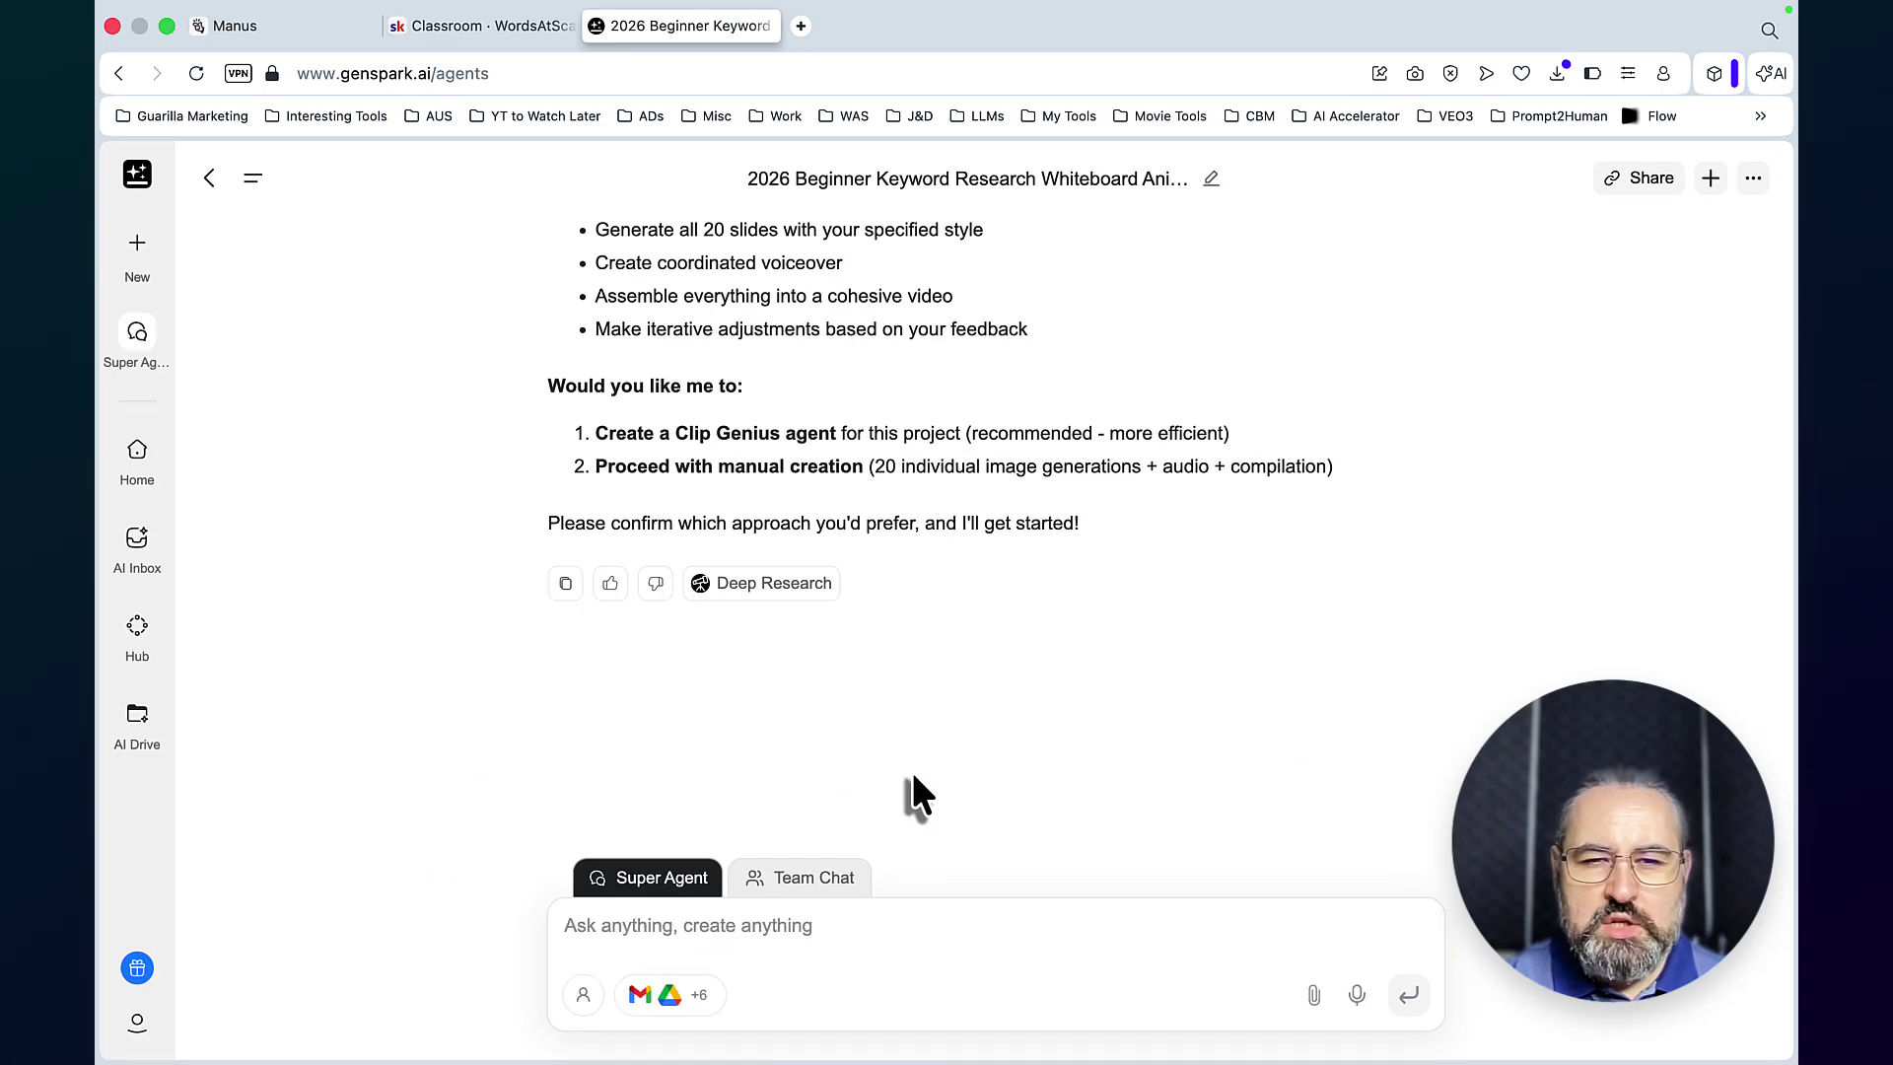
scroll(913, 771, "up", 3)
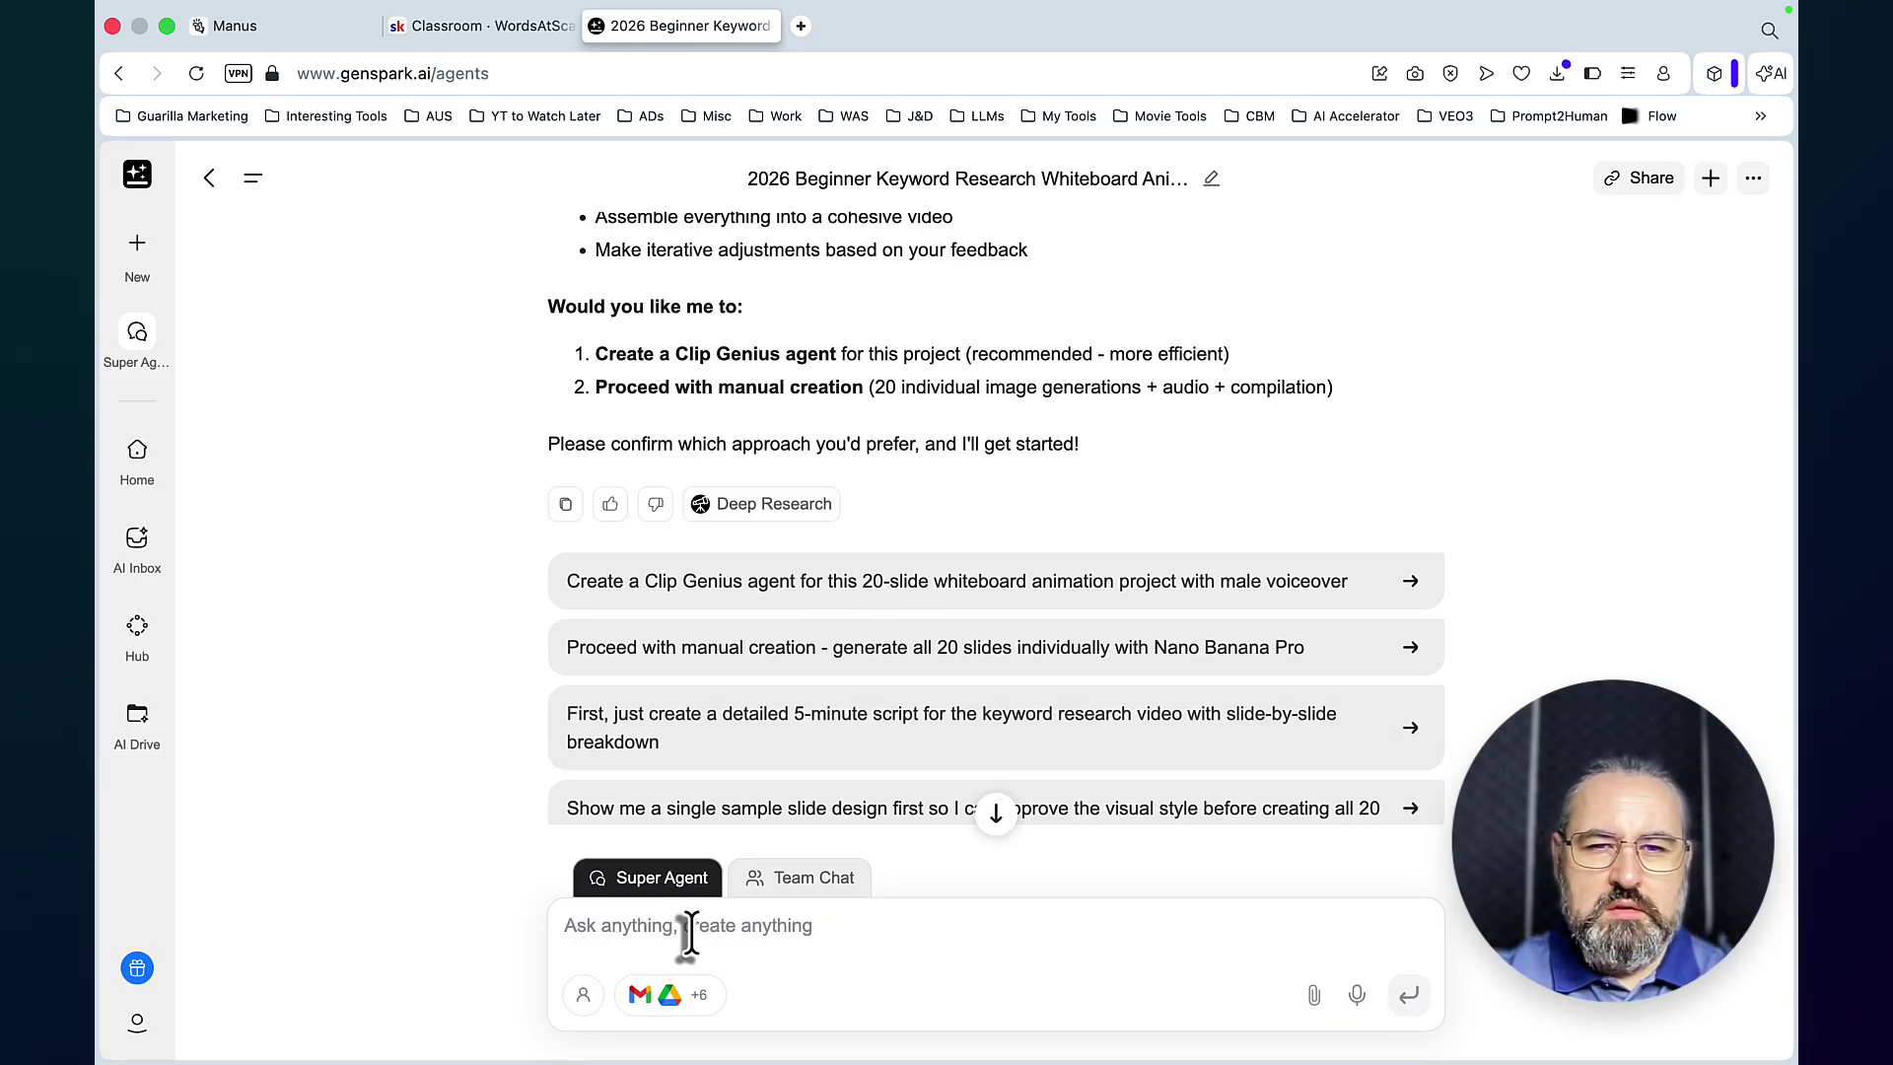
key("super+1")
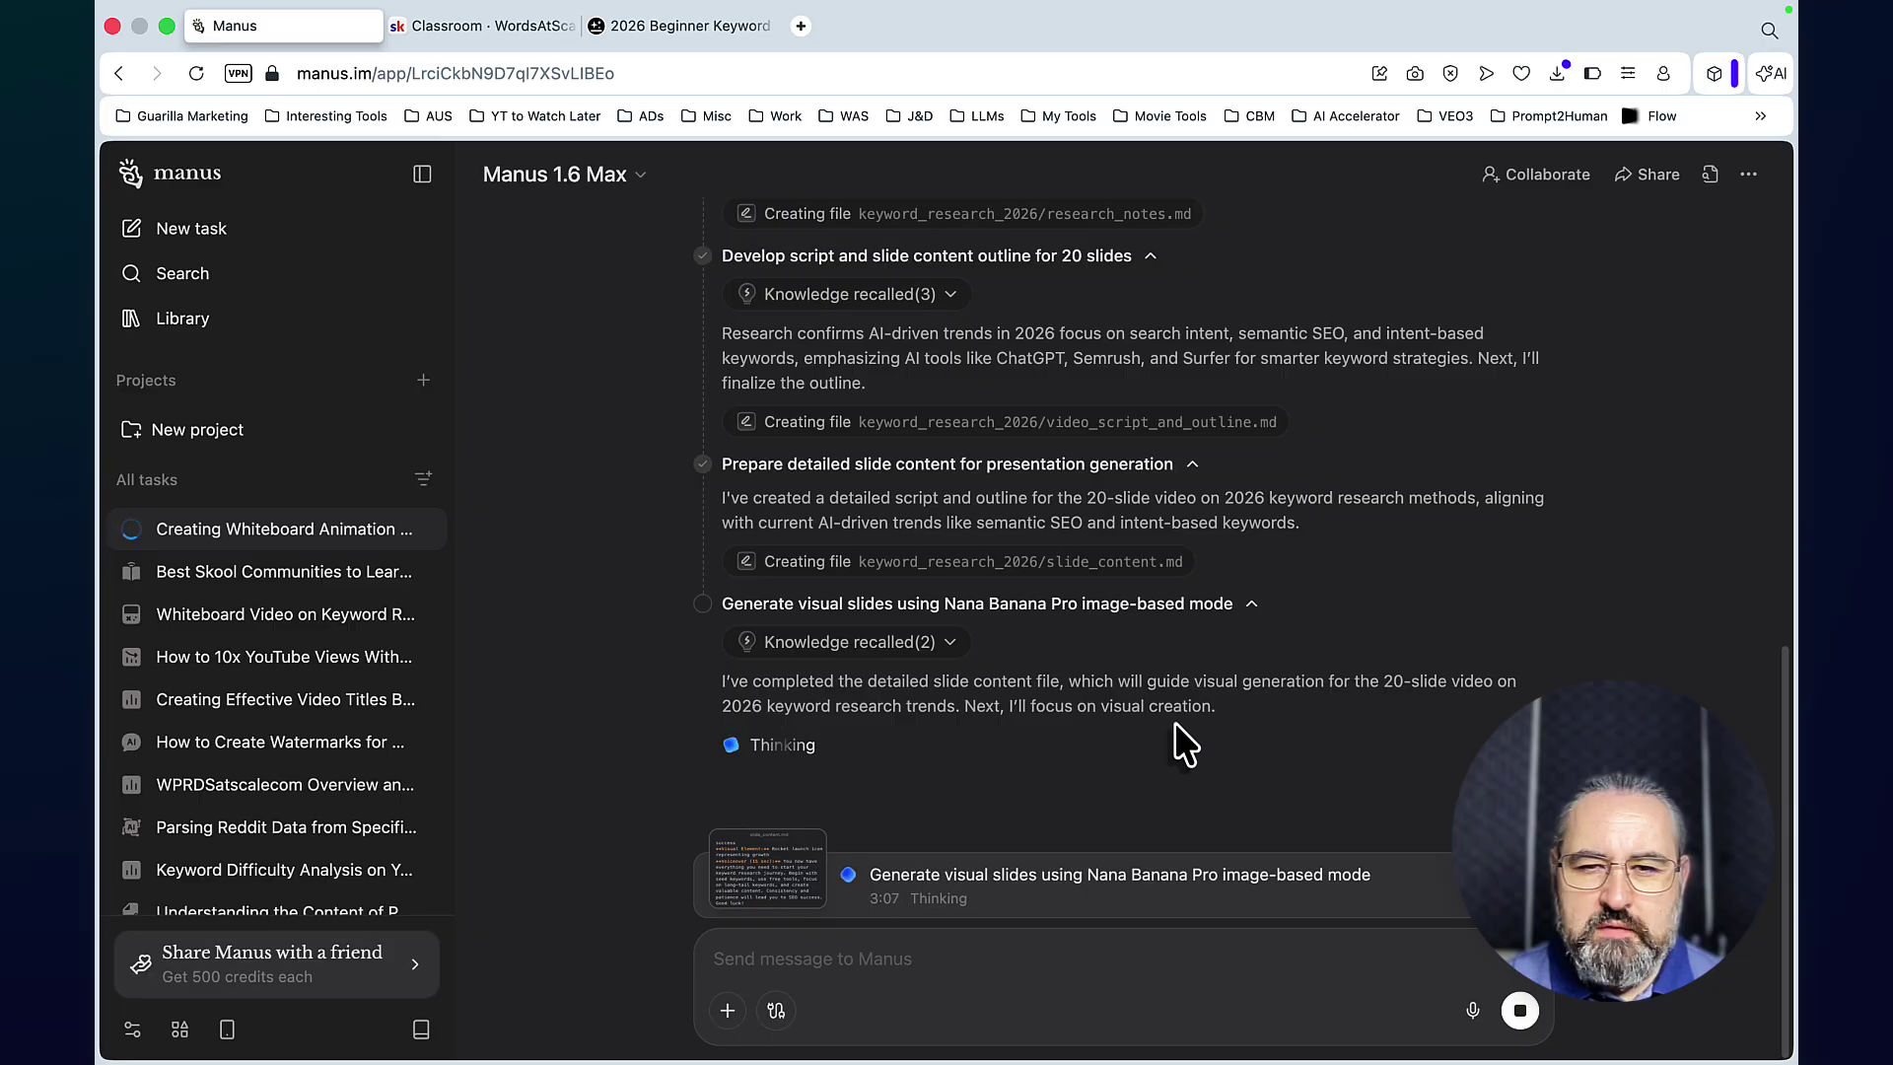
scroll(1174, 722, "up", 5)
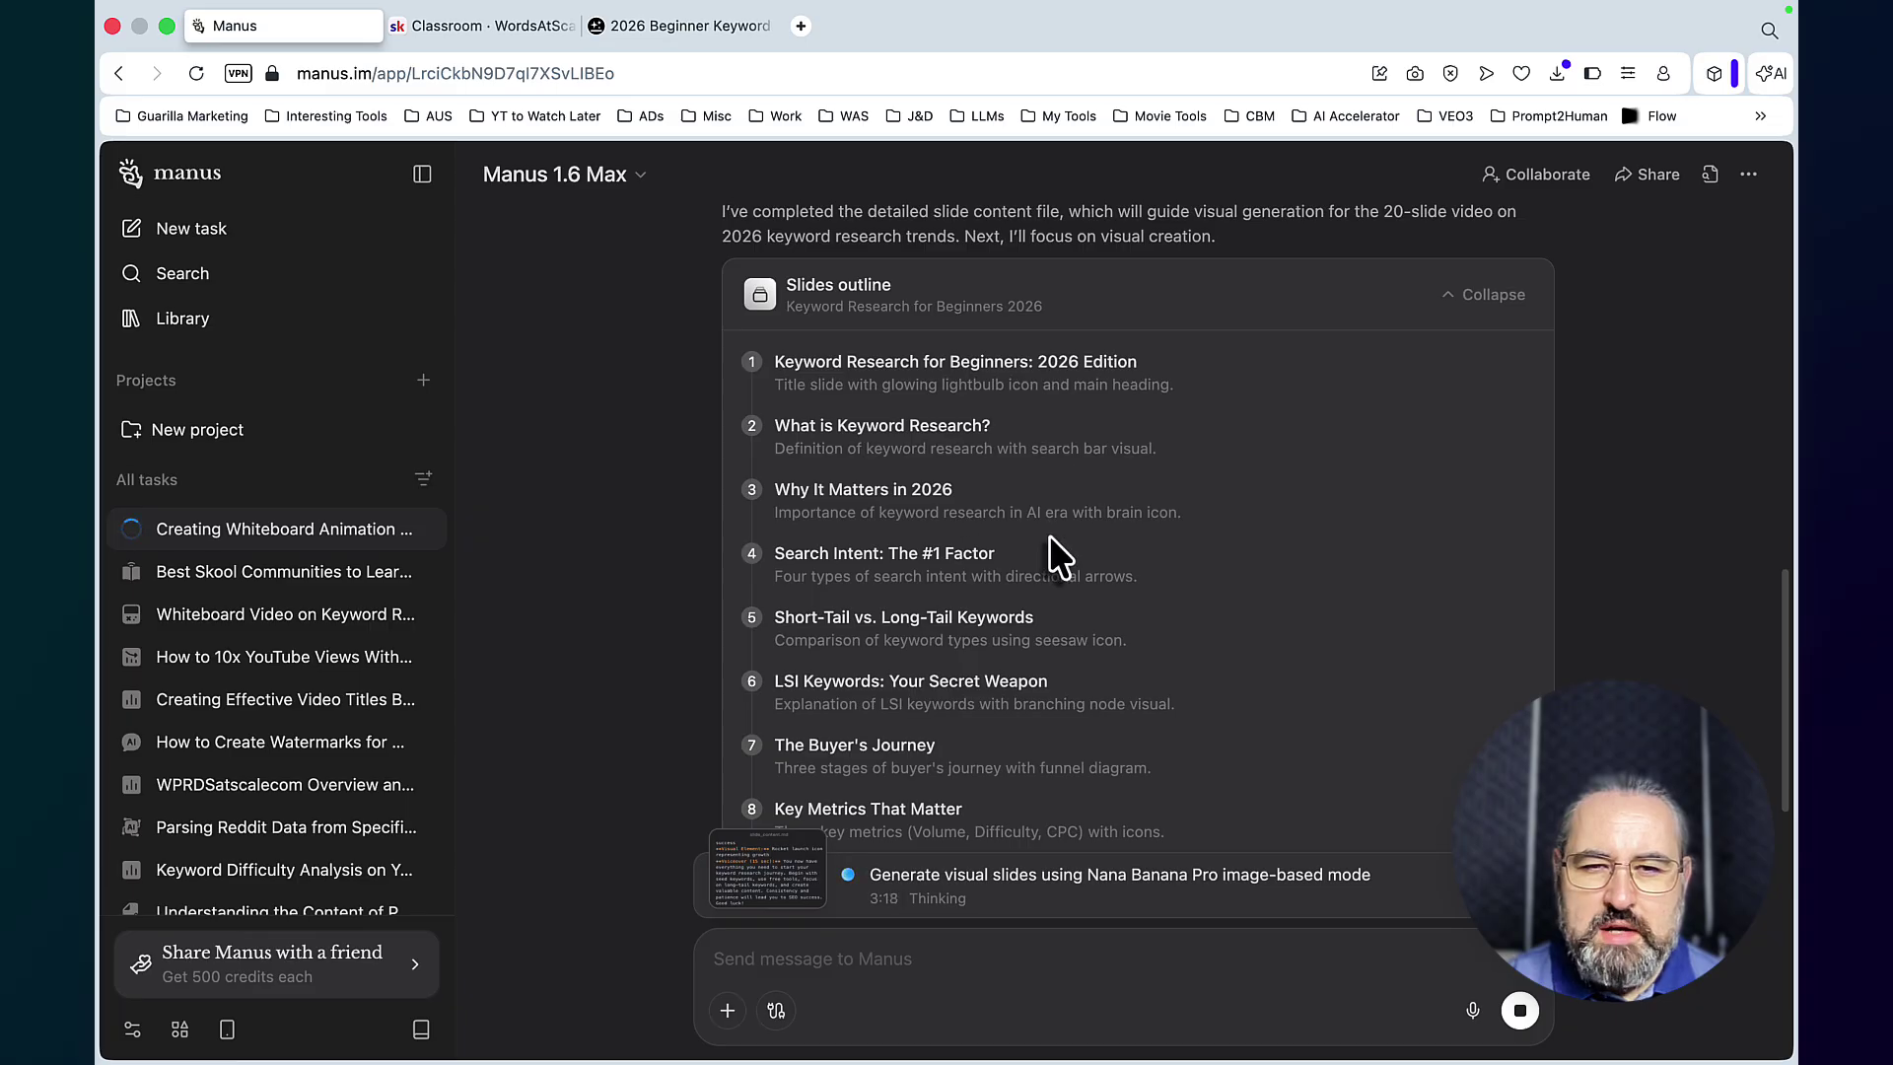
scroll(1062, 567, "down", 3)
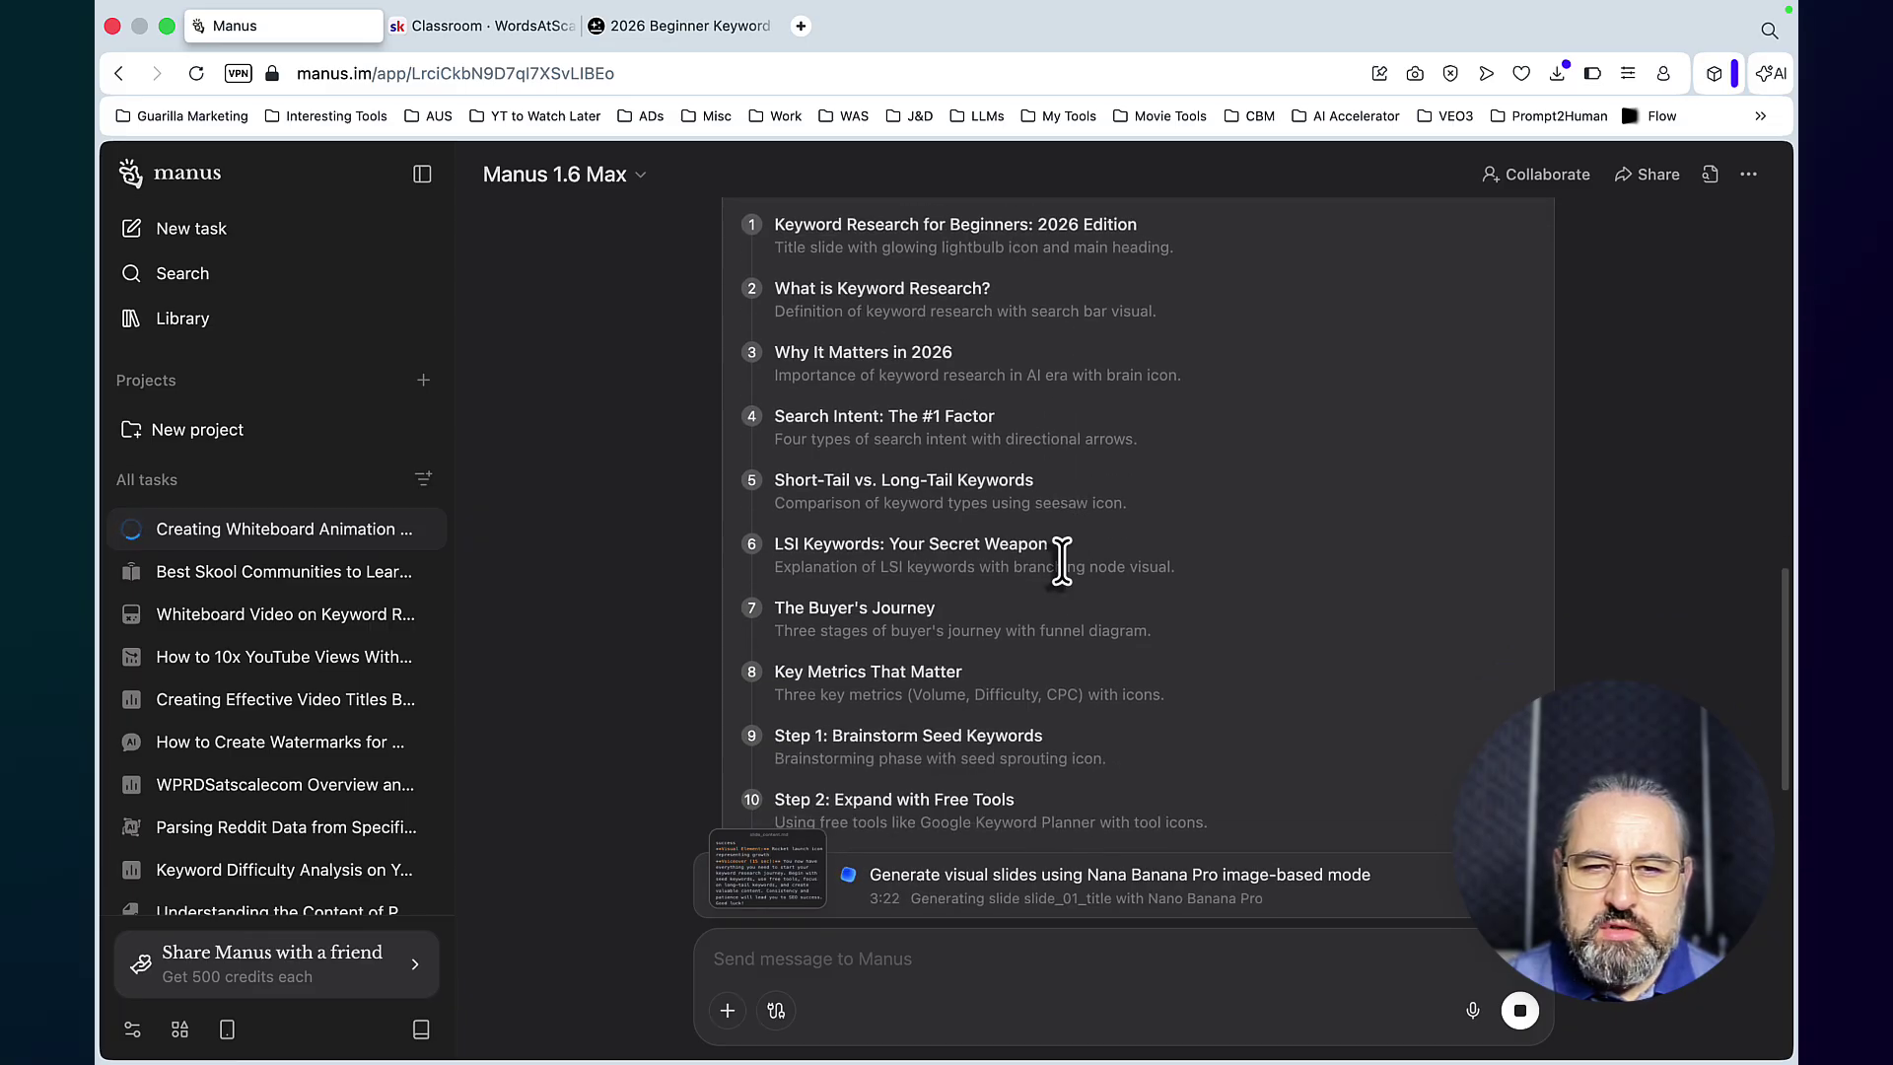
scroll(1062, 560, "down", 3)
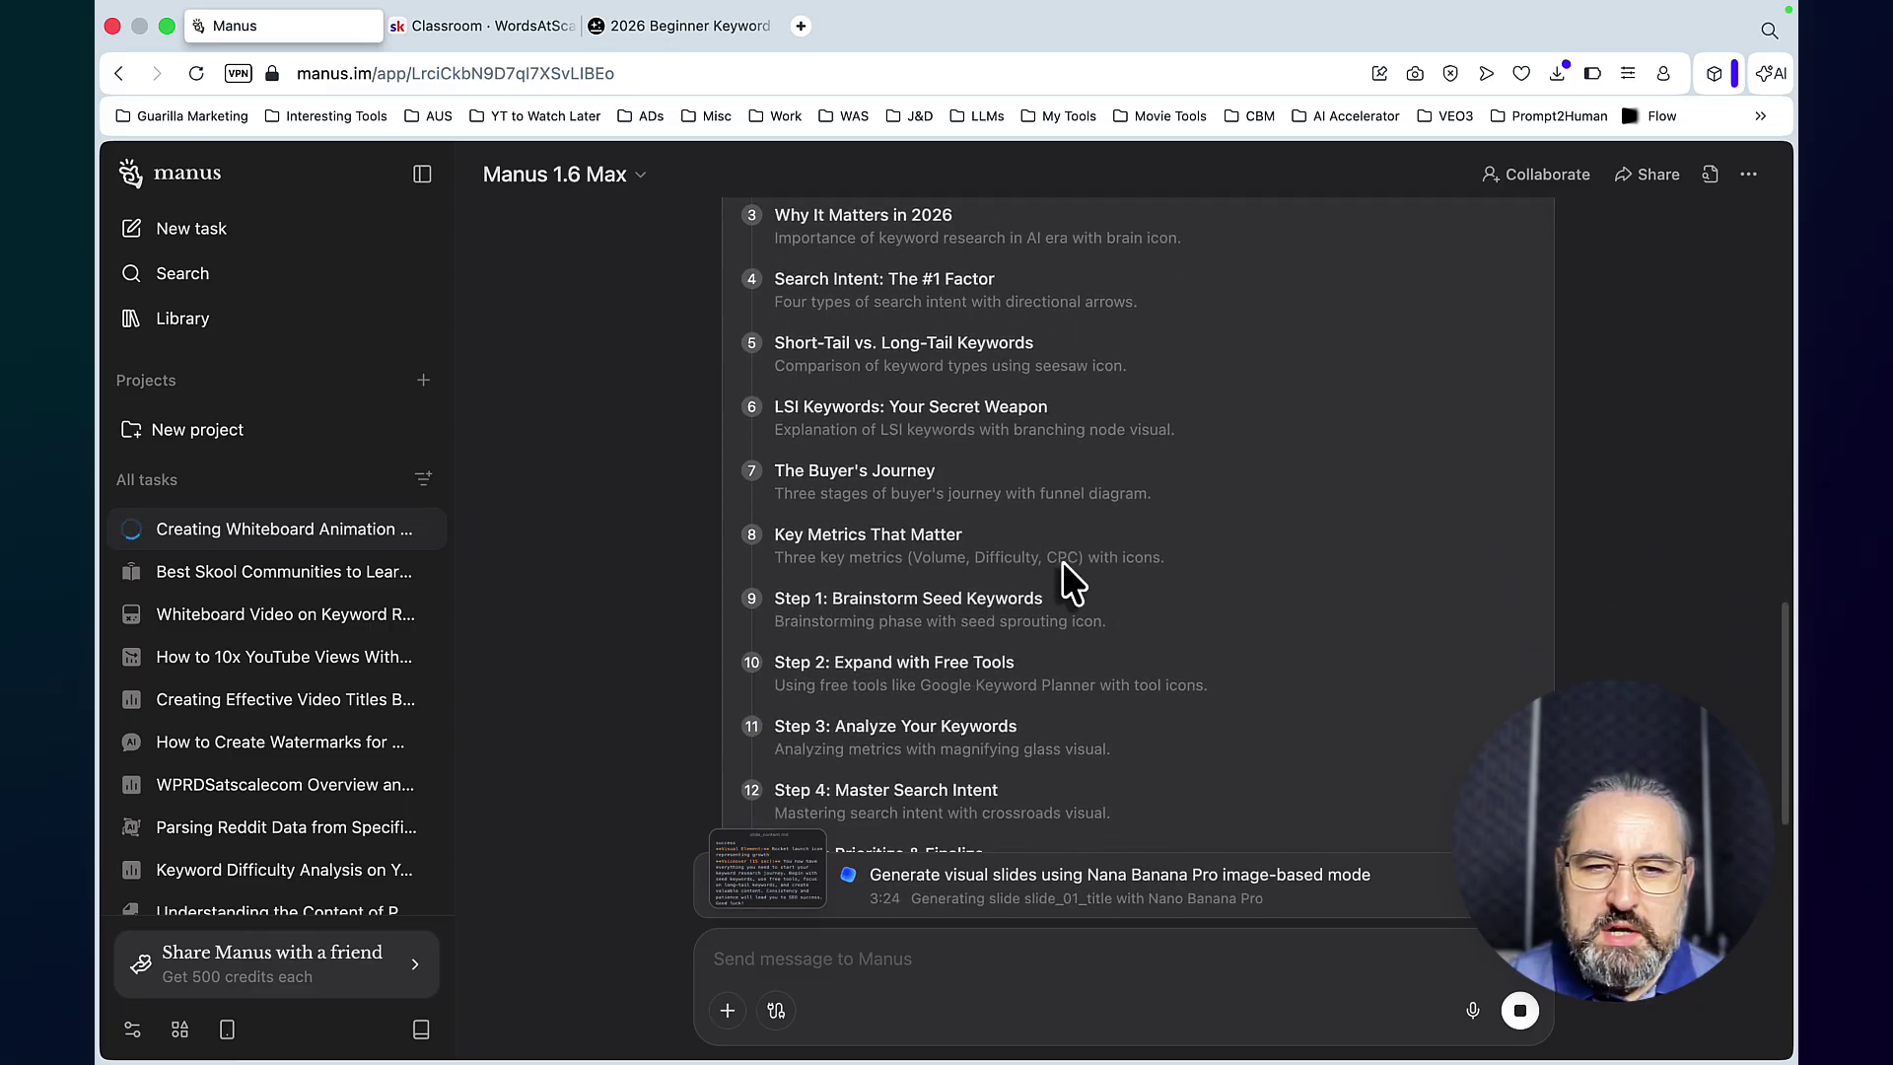
scroll(1062, 560, "down", 14)
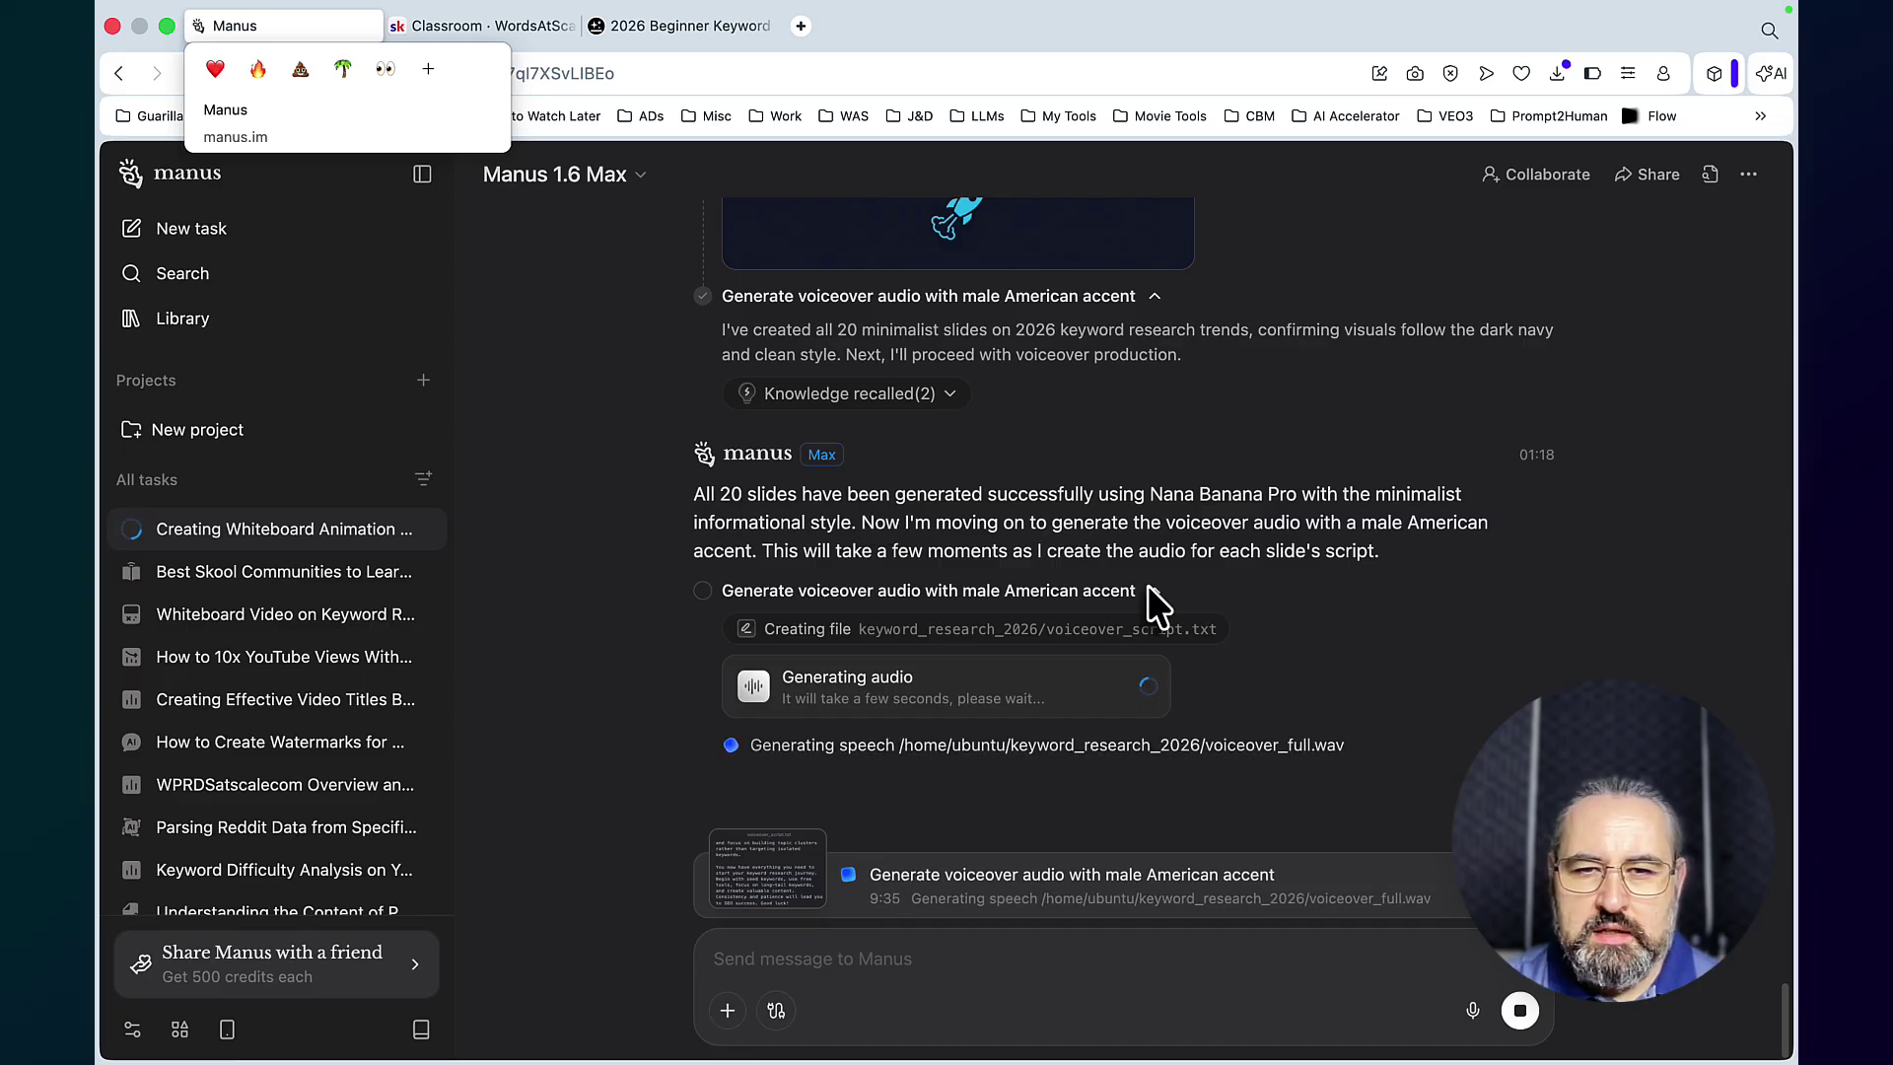
Step: Review the generated slides from 20 back to 2, then return to the 'Task completed' message
scroll(1152, 598, "up", 6)
scroll(1151, 593, "up", 12)
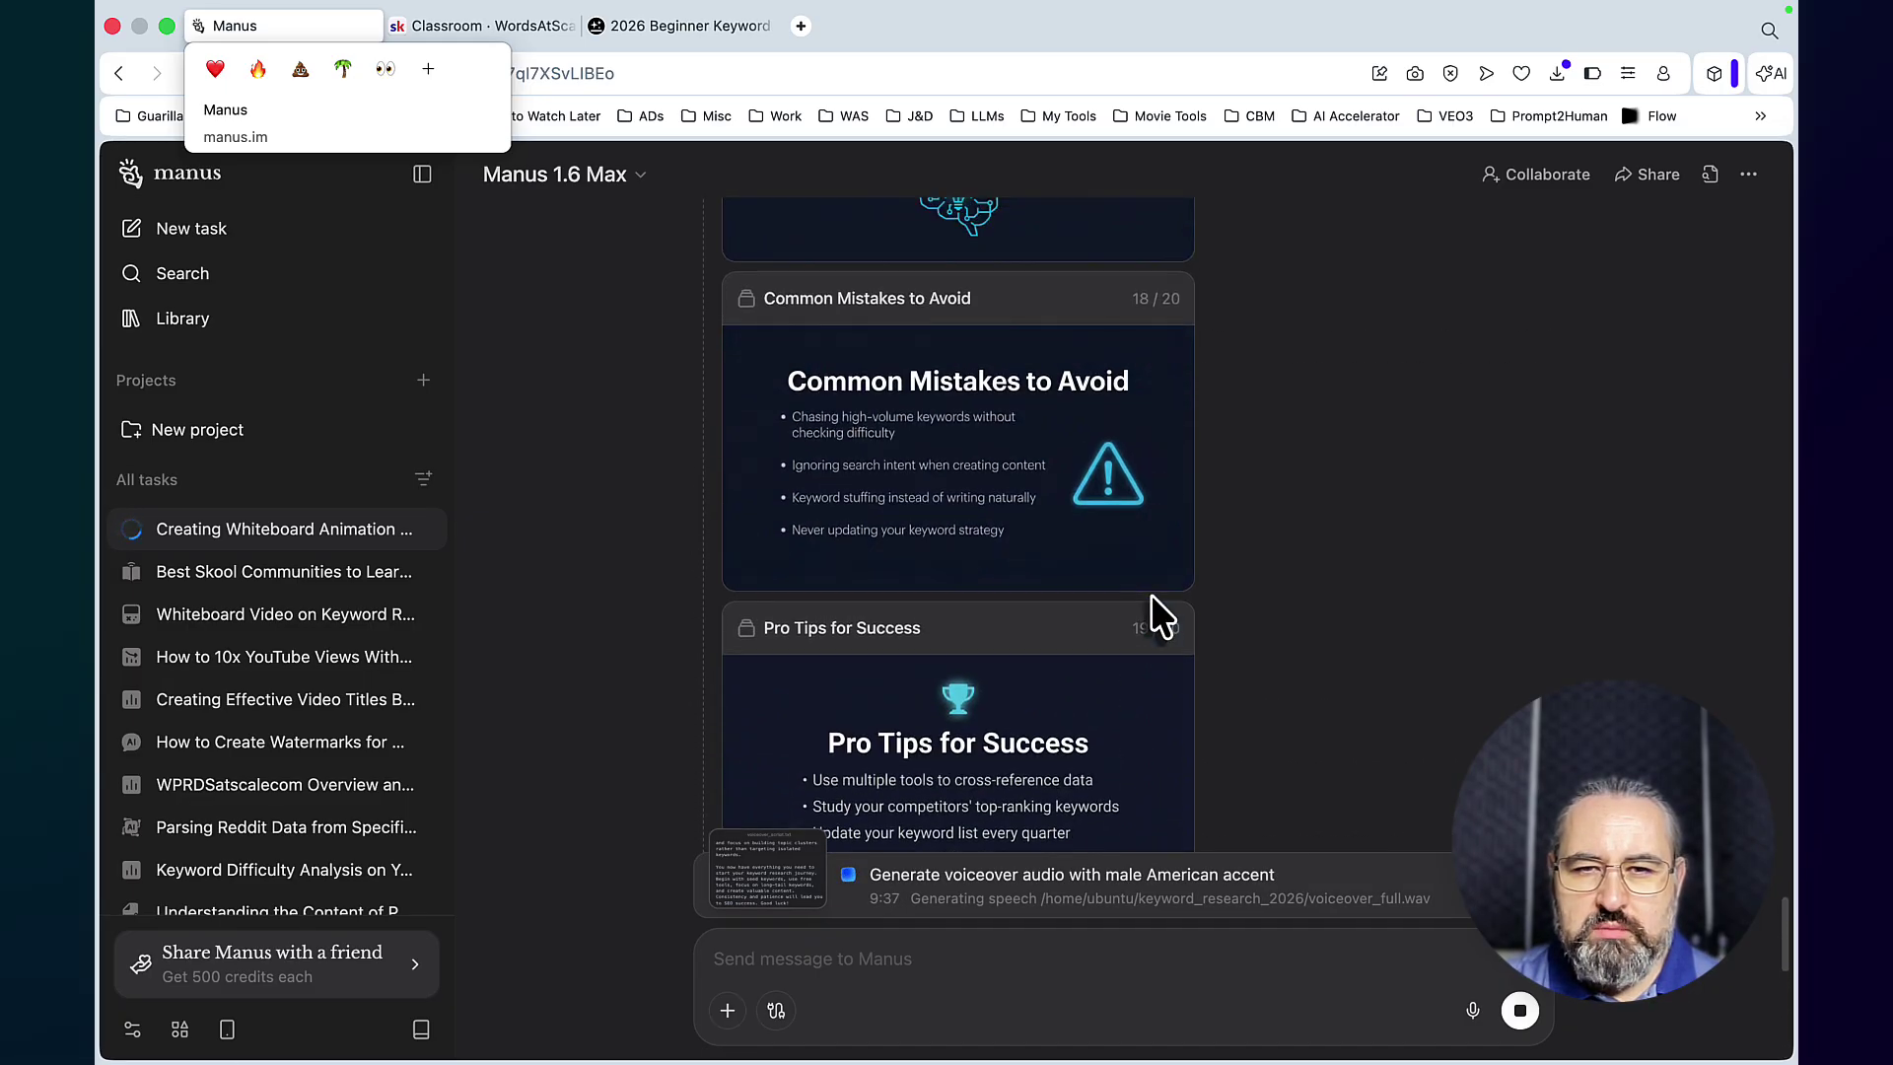
scroll(1151, 594, "up", 10)
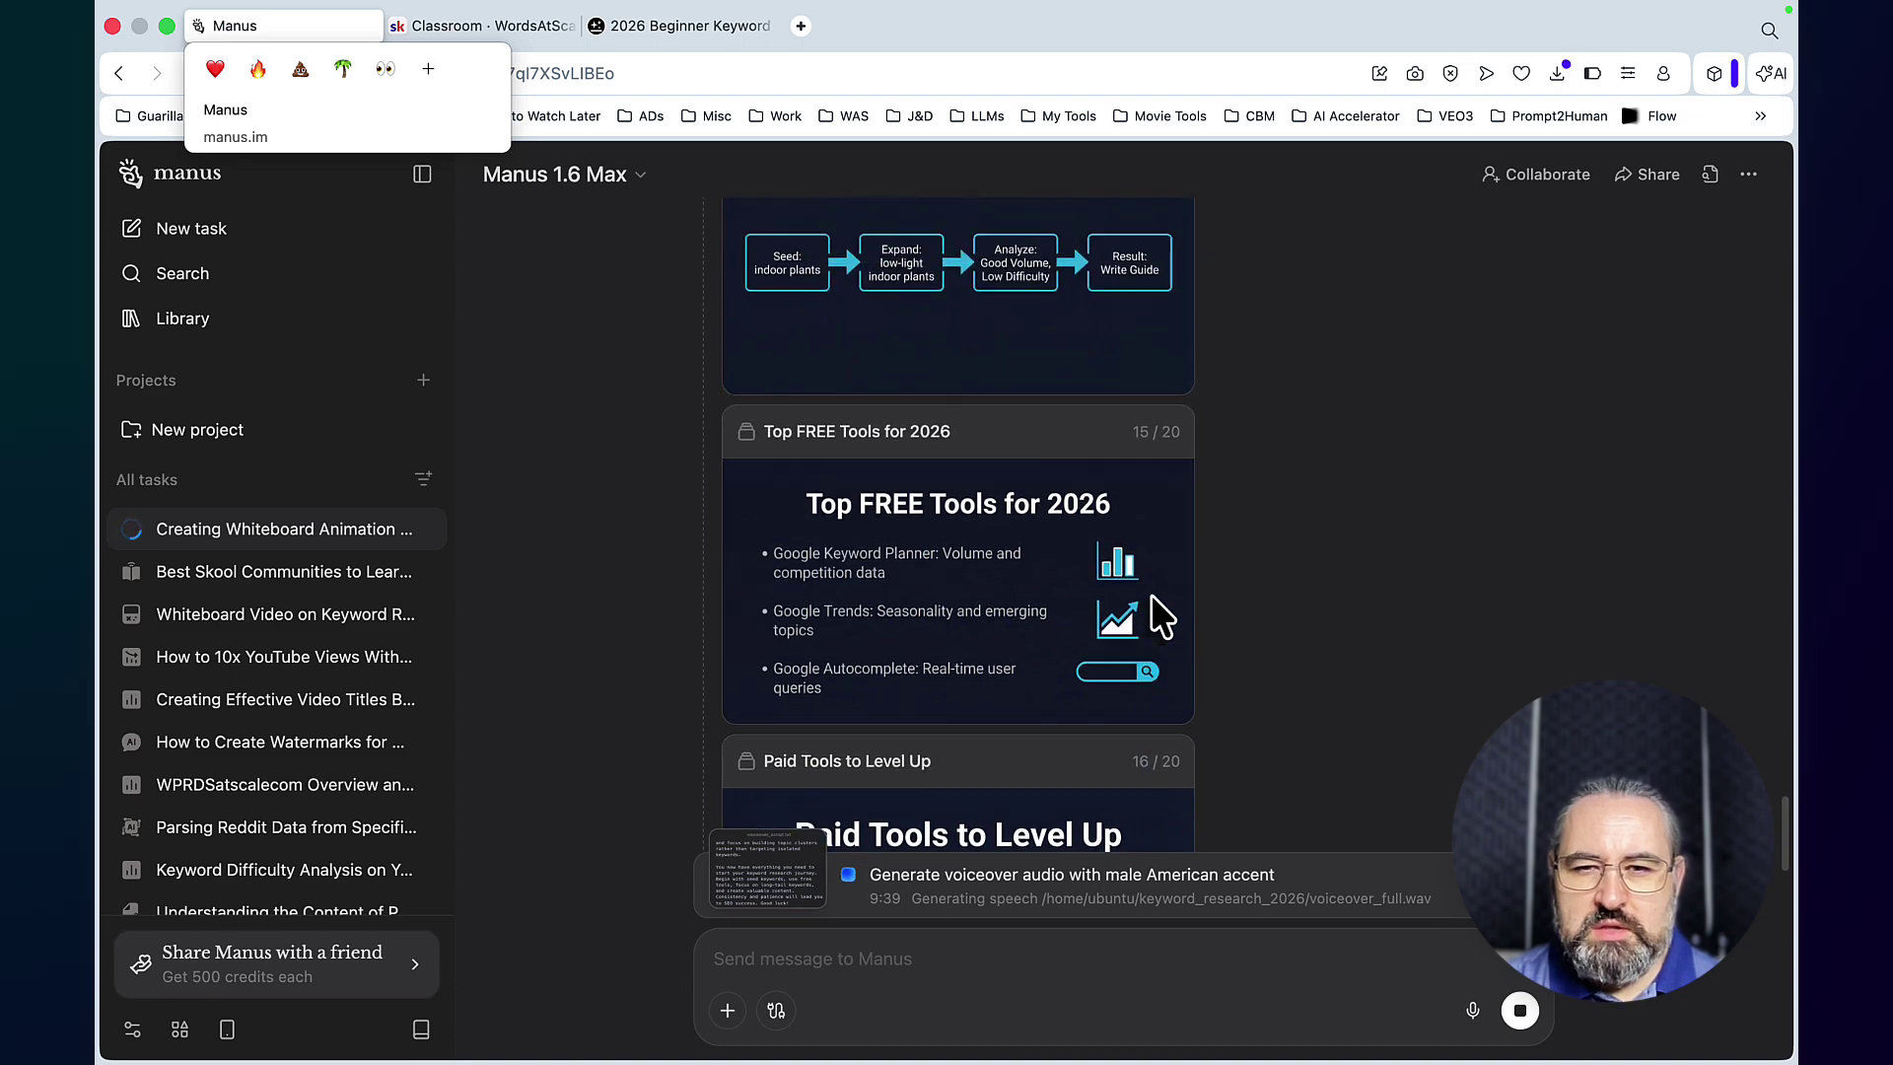
scroll(1151, 596, "up", 10)
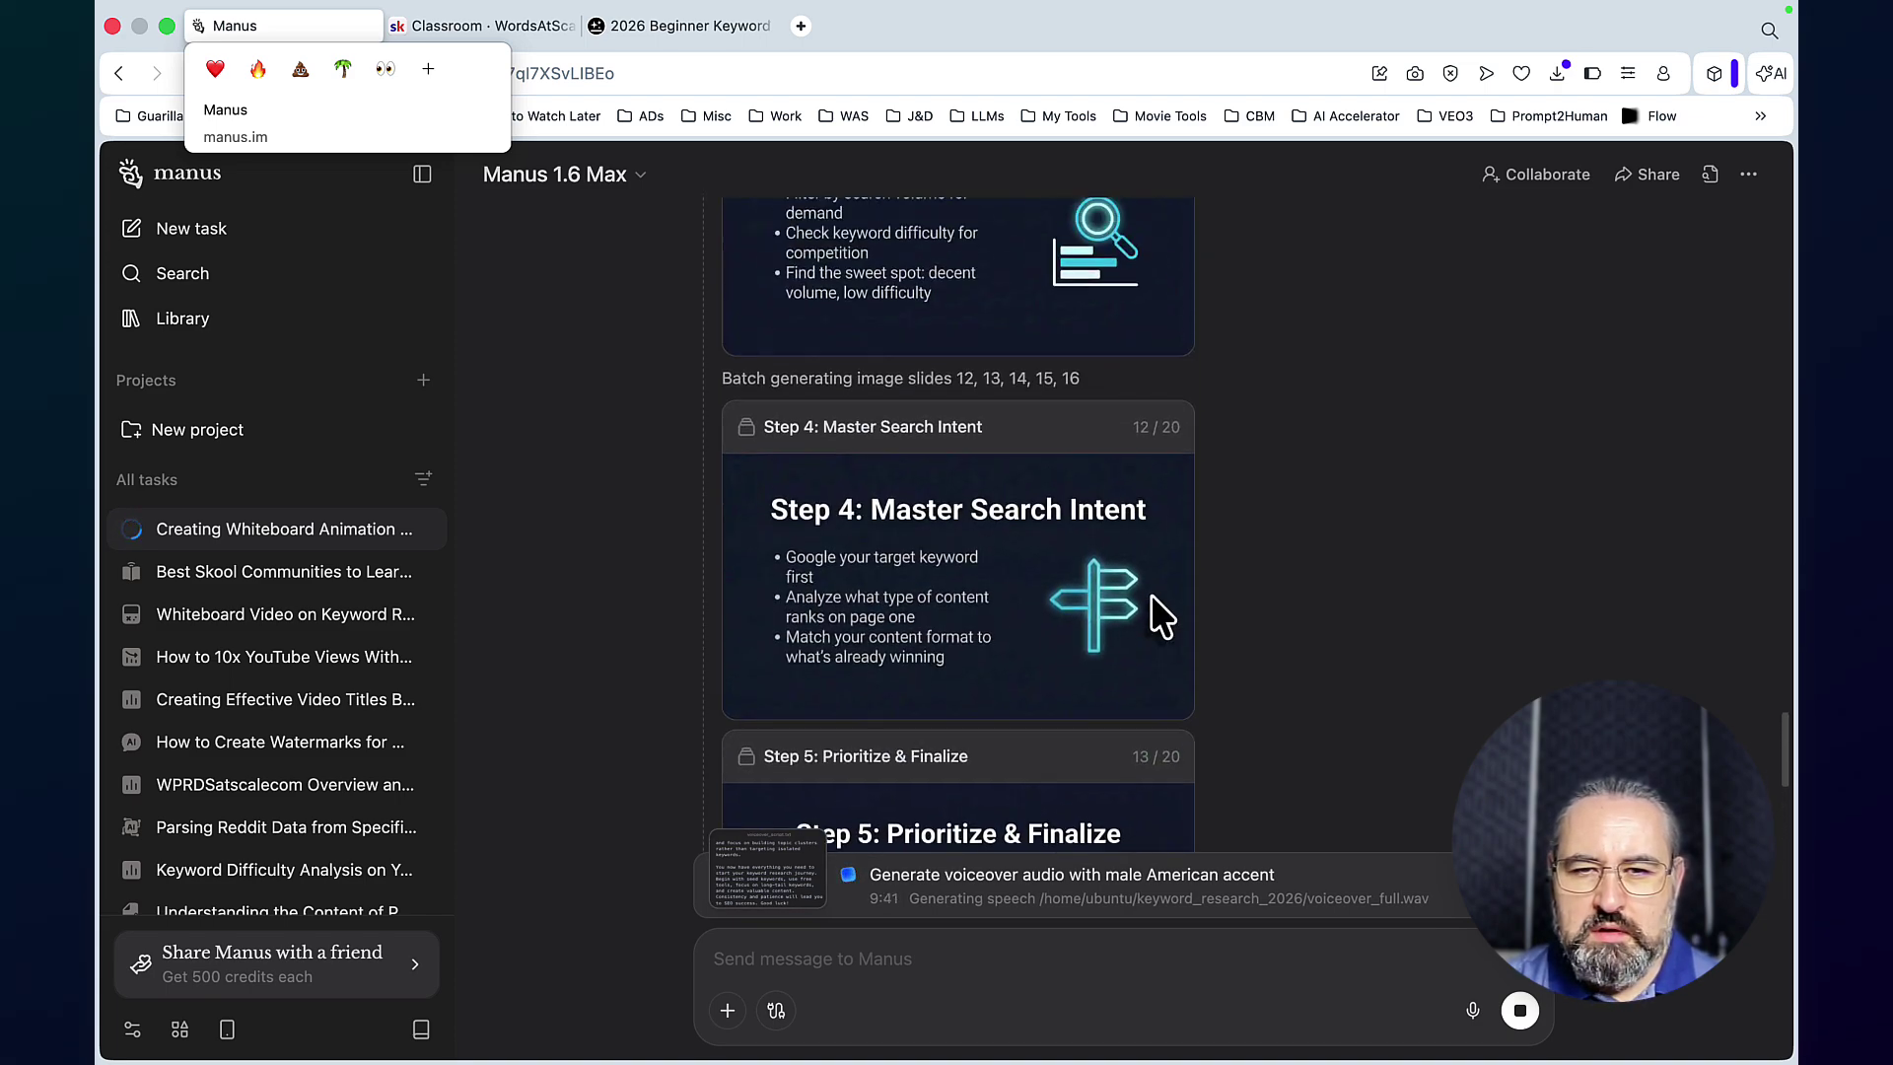
scroll(1150, 594, "up", 10)
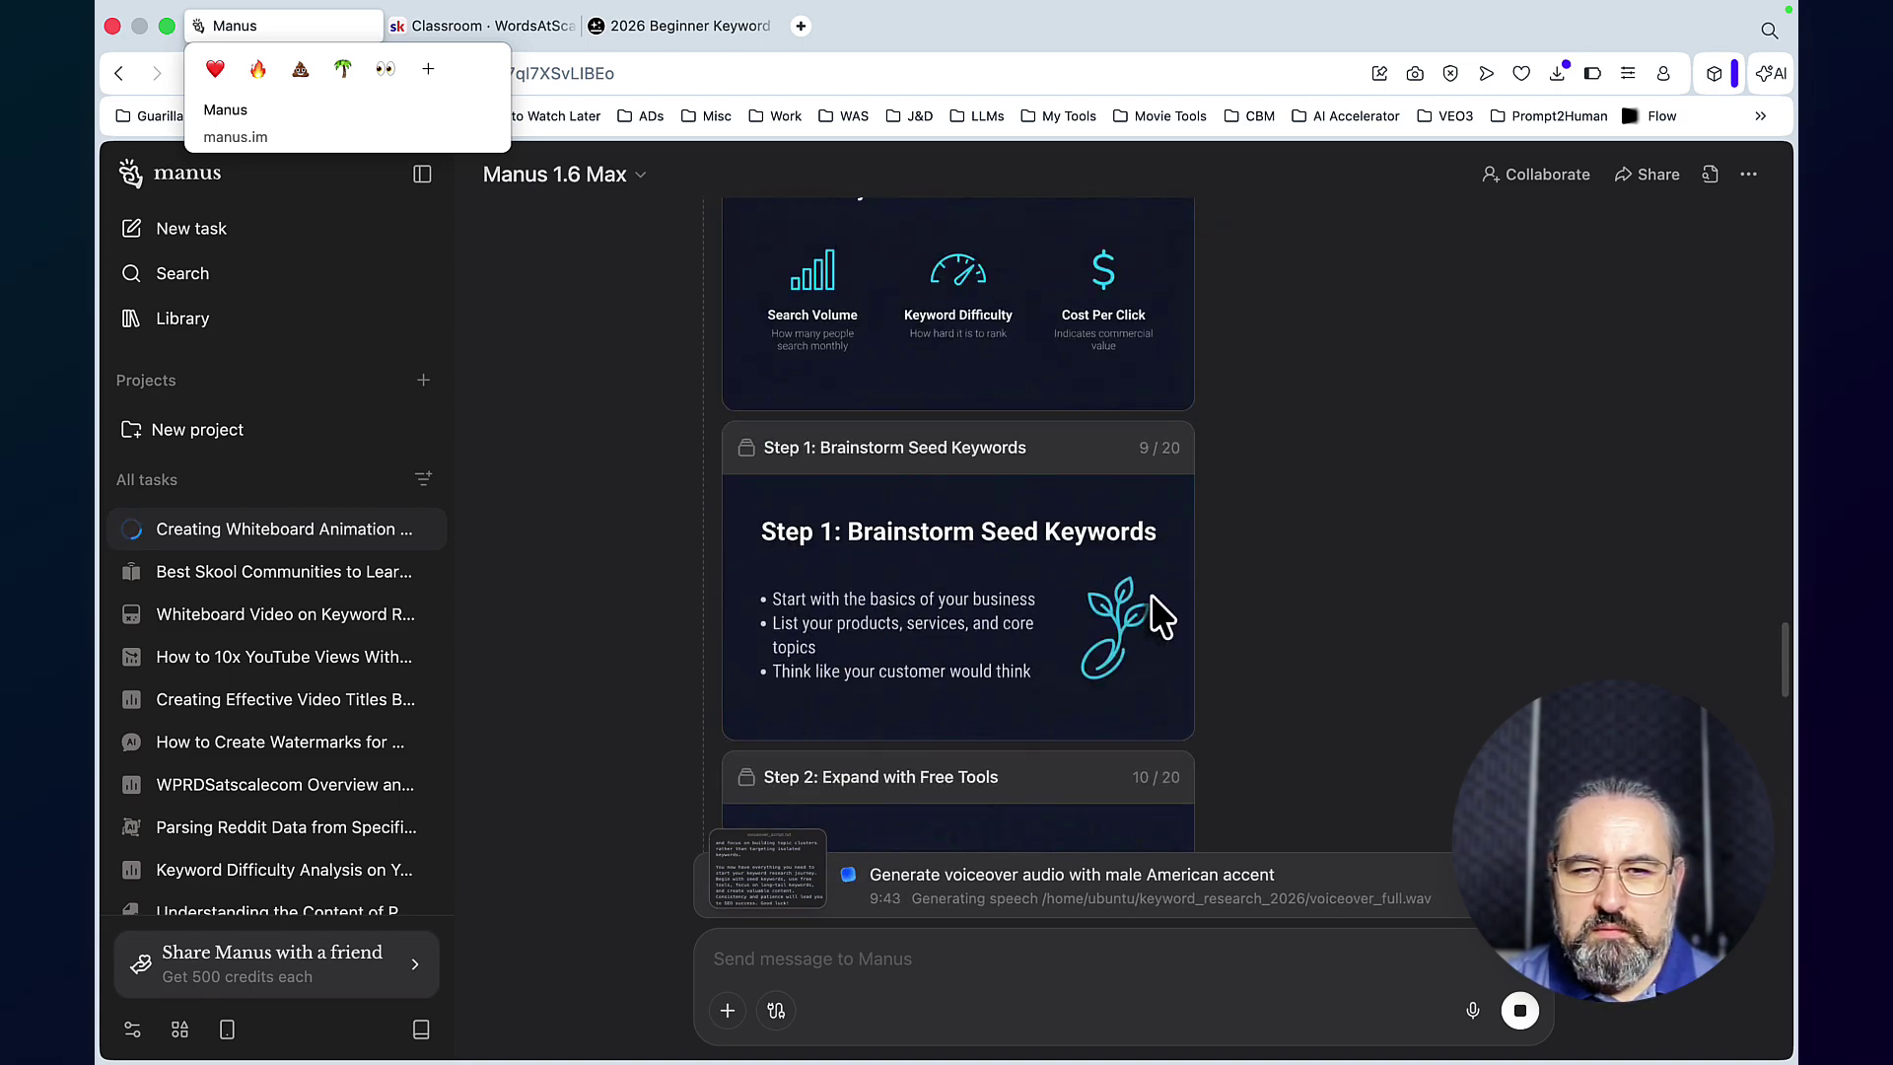
scroll(1151, 594, "up", 6)
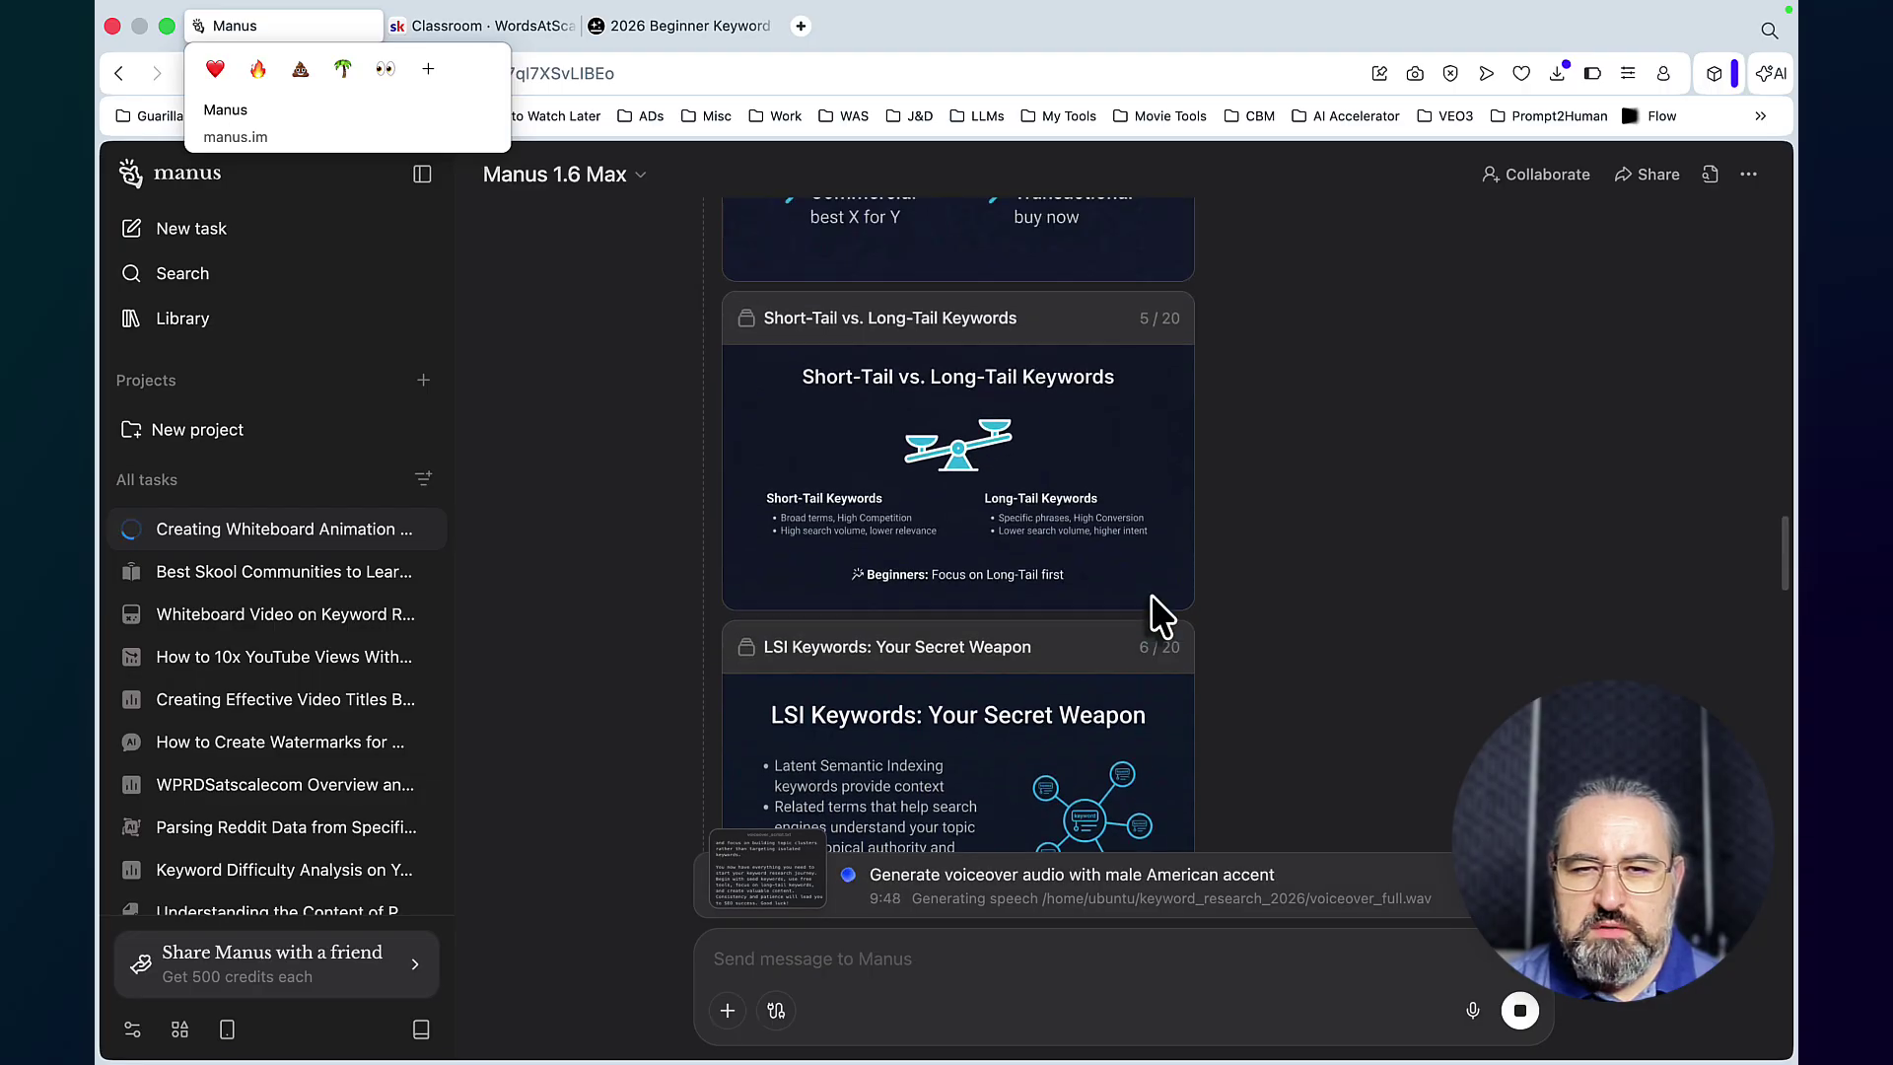
scroll(1152, 603, "up", 5)
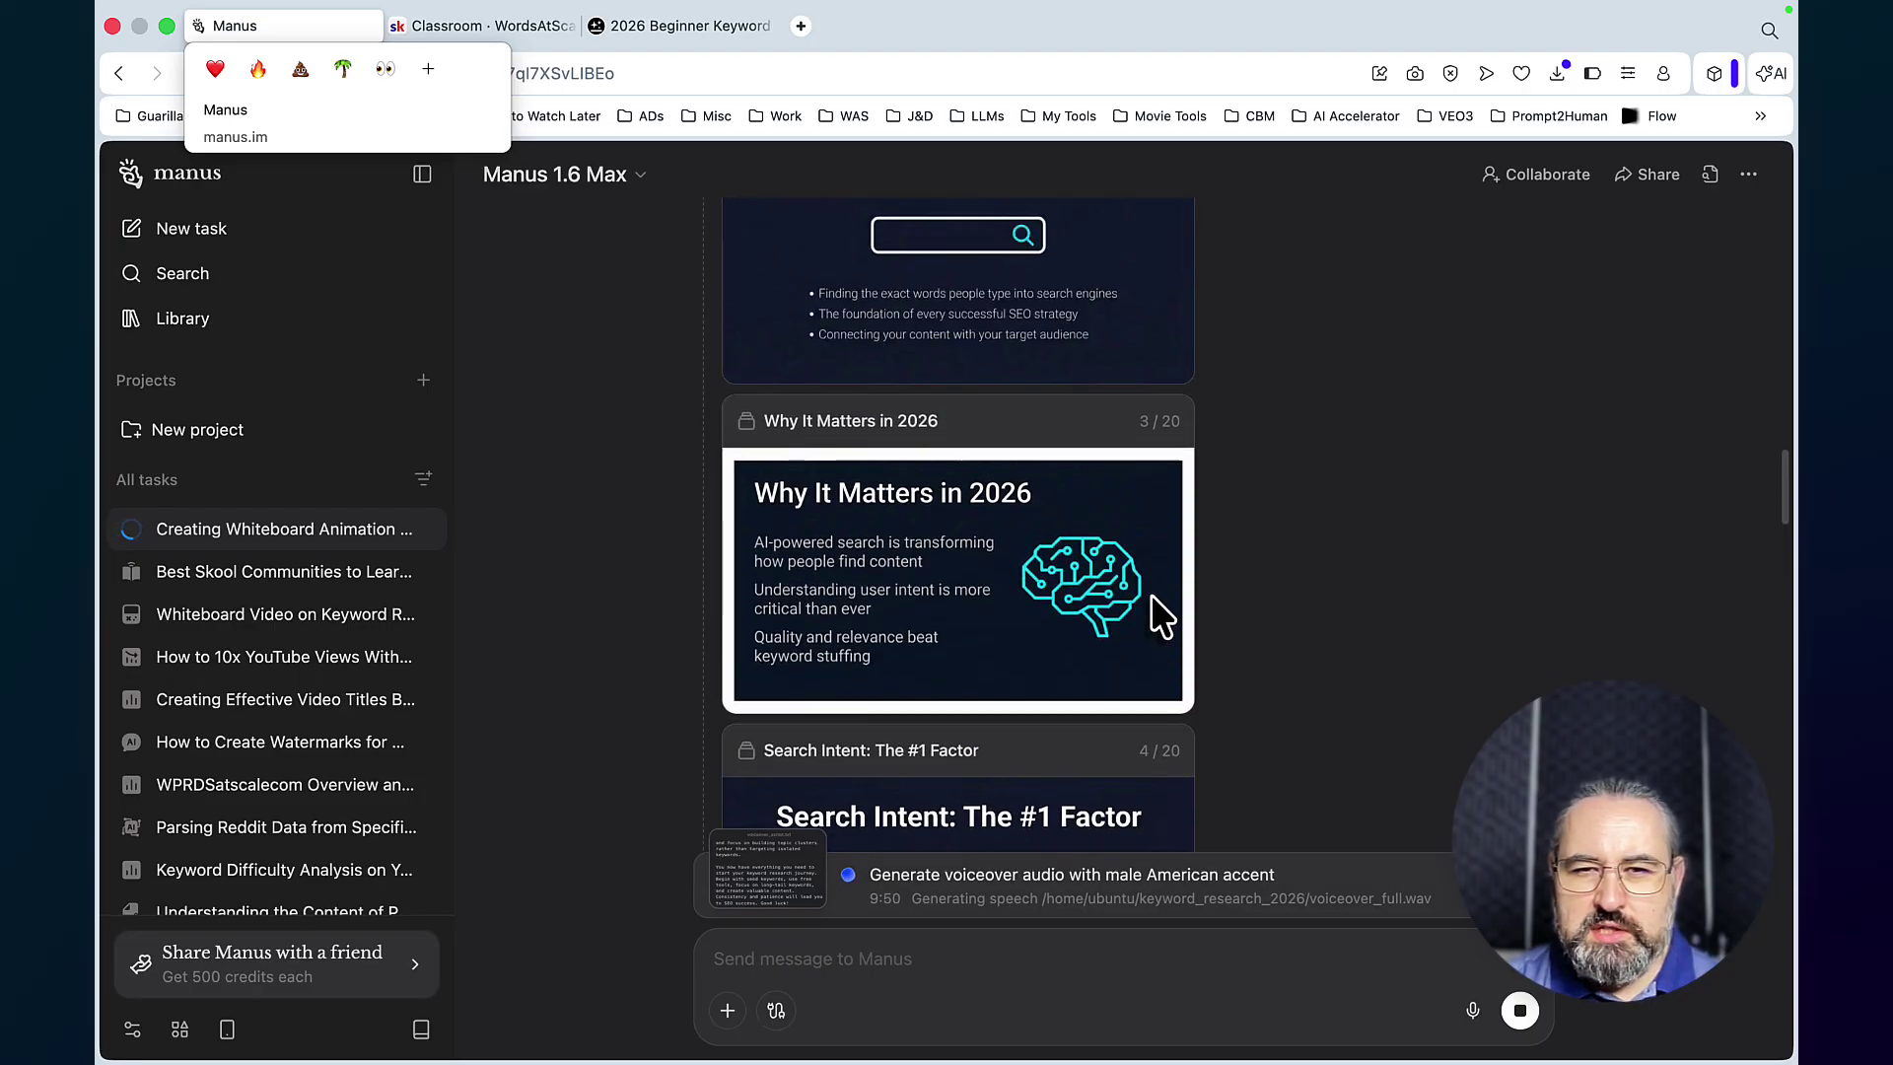
scroll(1151, 595, "down", 20)
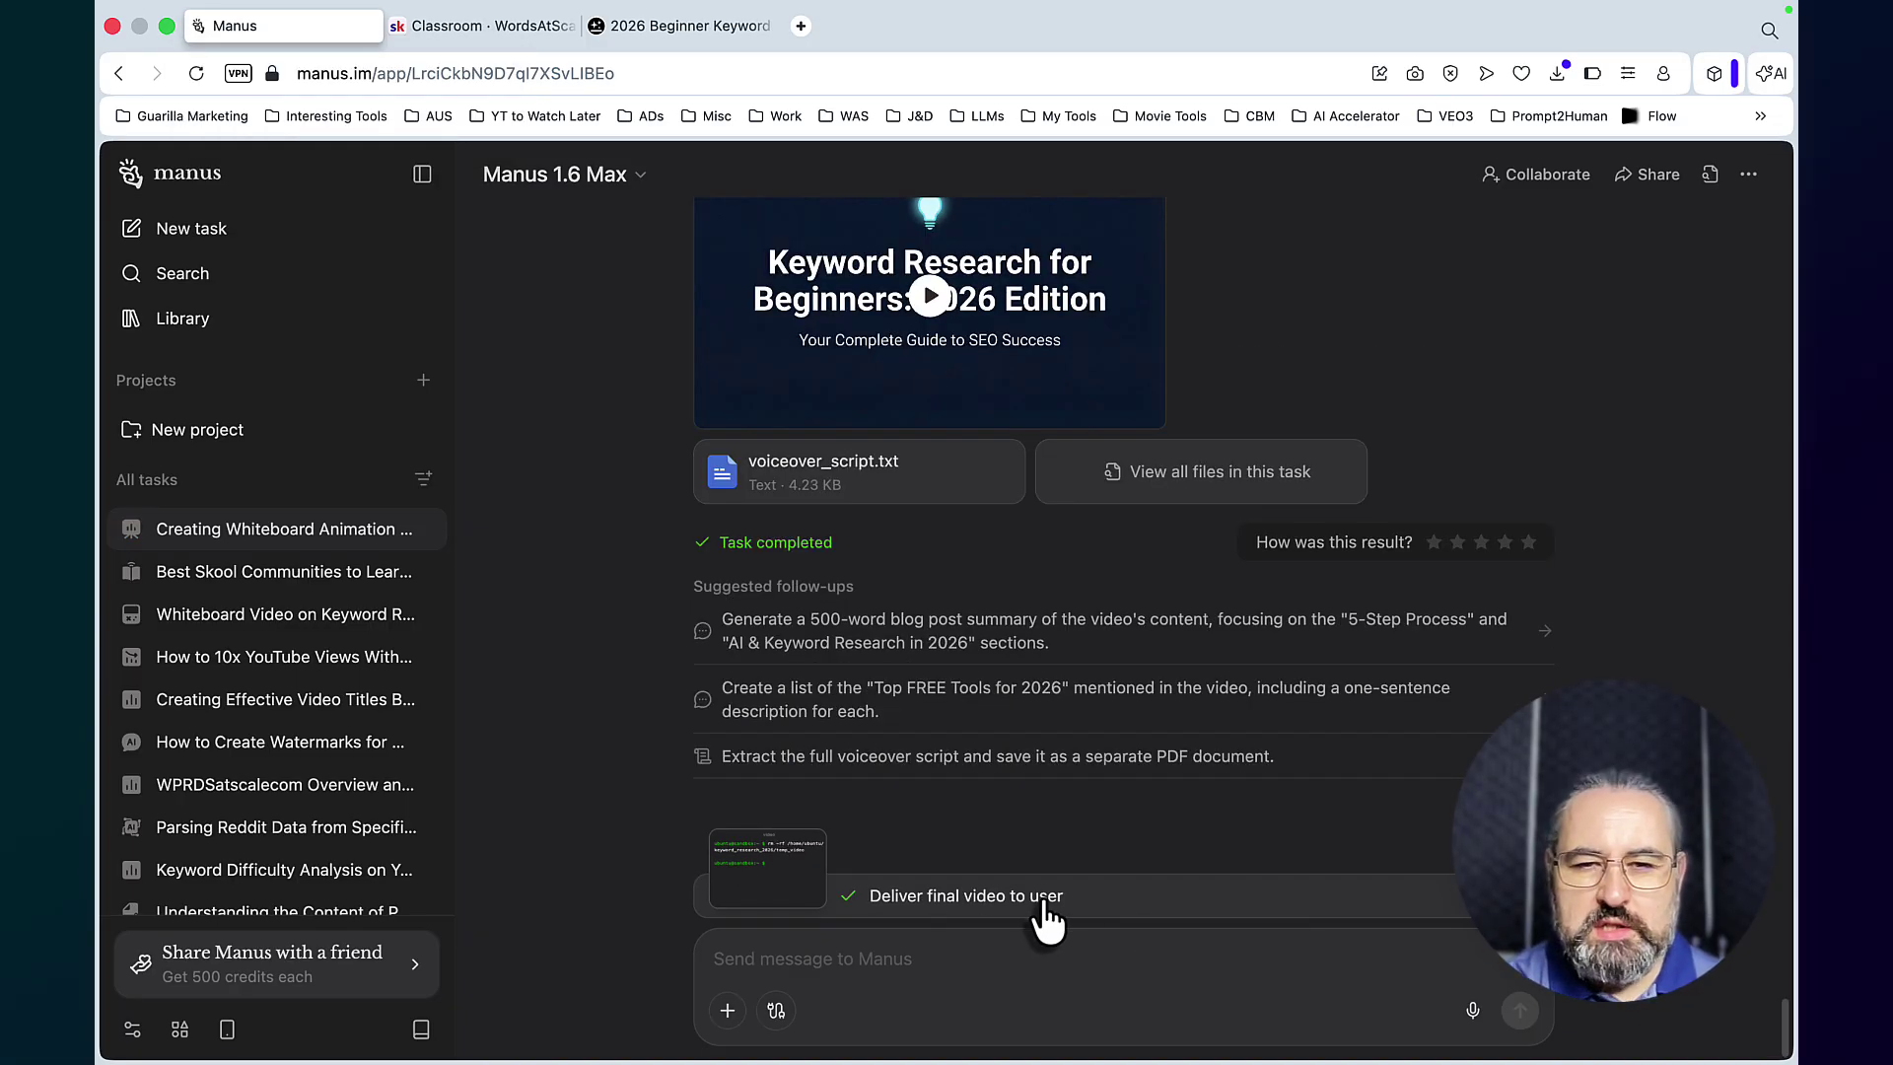
Step: Open keyword_research_2026_video.mp4 in the preview player and start playback
left_click(1043, 899)
scroll(986, 789, "up", 3)
left_click(929, 680)
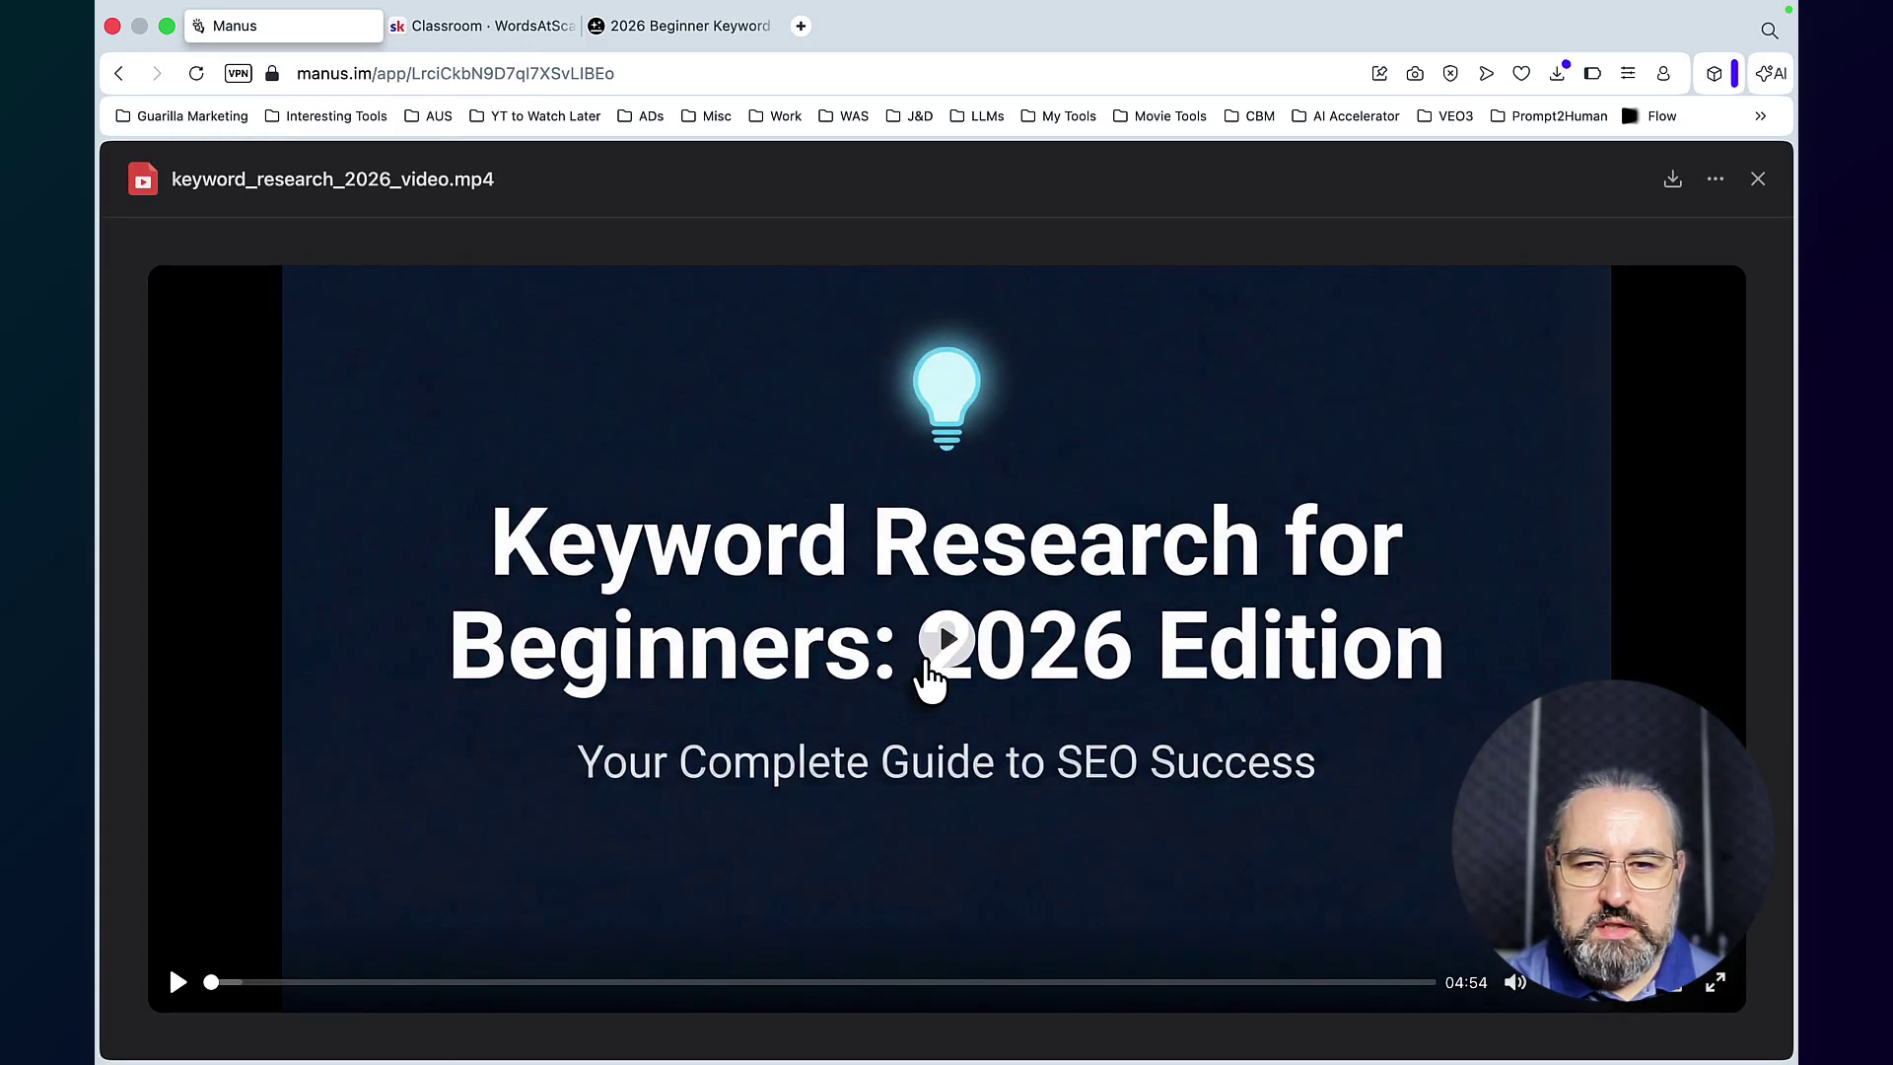
left_click(942, 646)
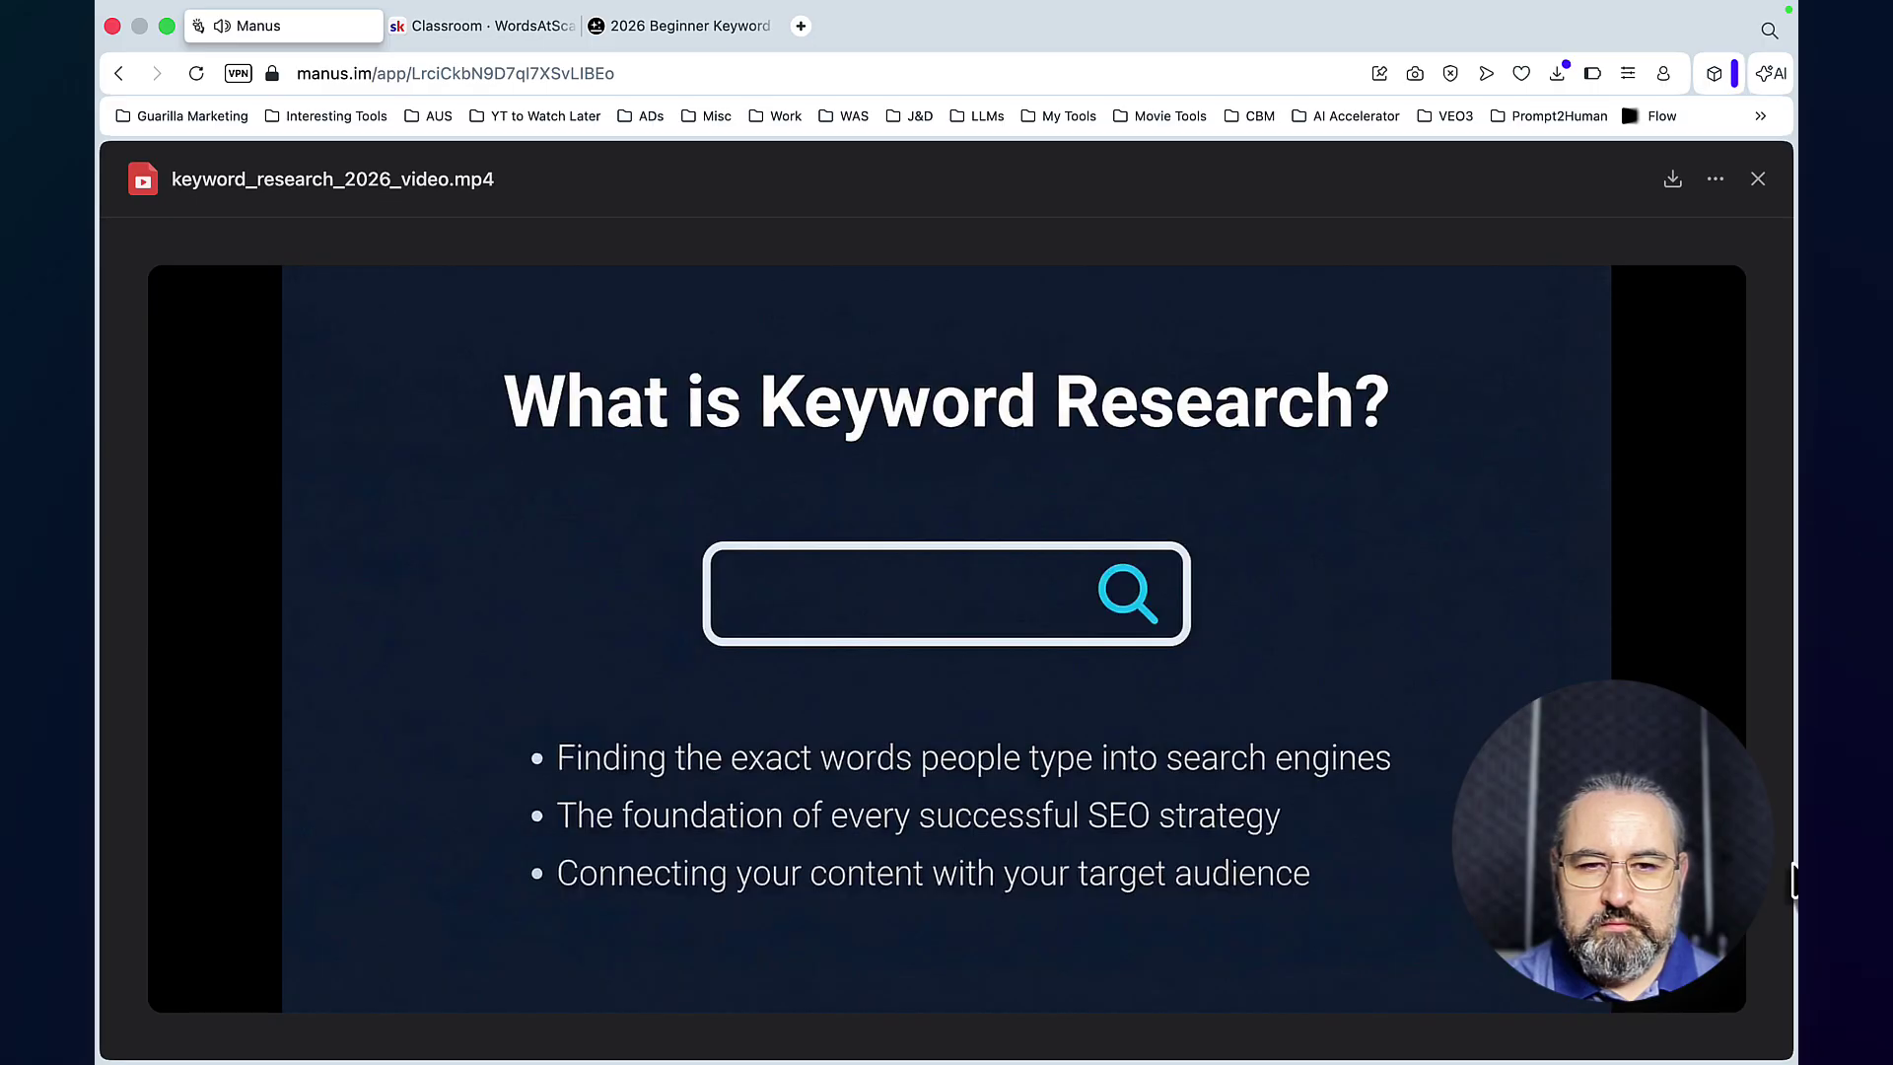
Step: Skip ahead to the Top FREE Tools for 2026 slide at about 03:18 and pause
mouse_move(893, 862)
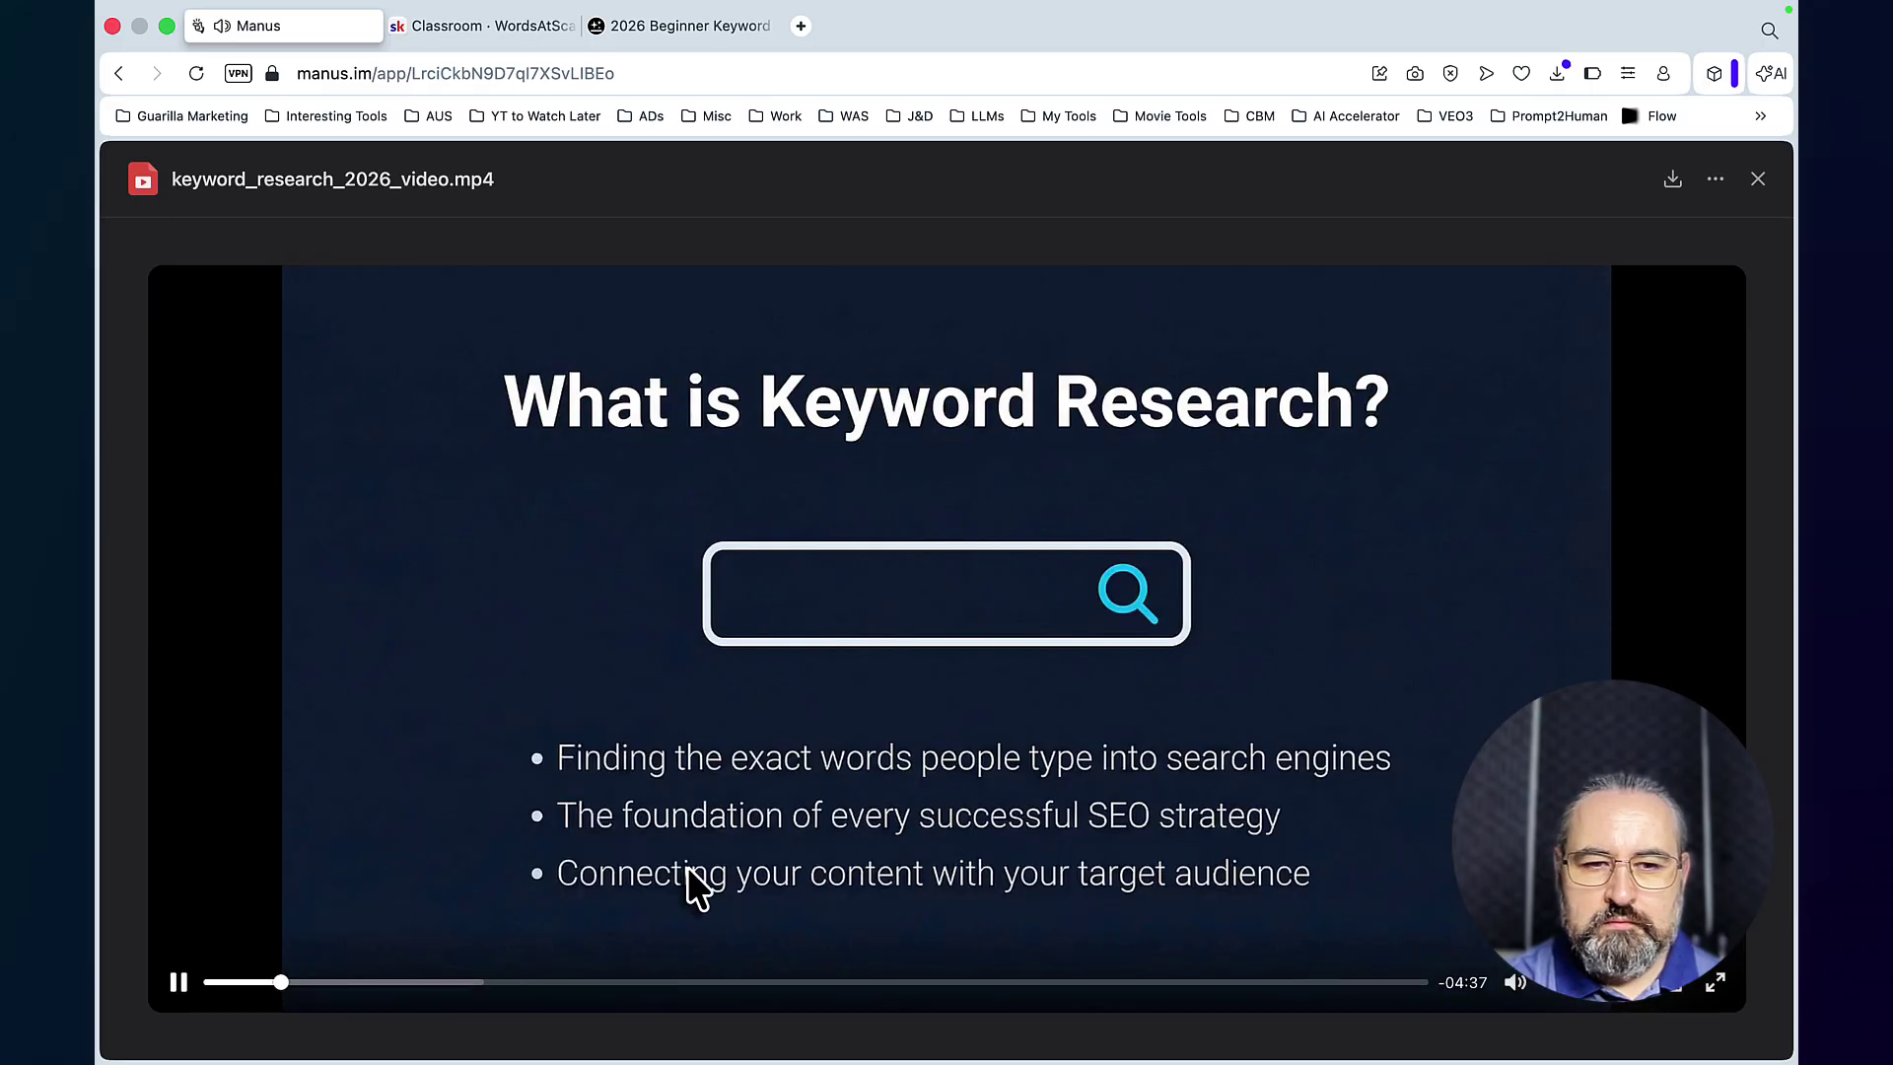
left_click_drag(201, 977, 1034, 989)
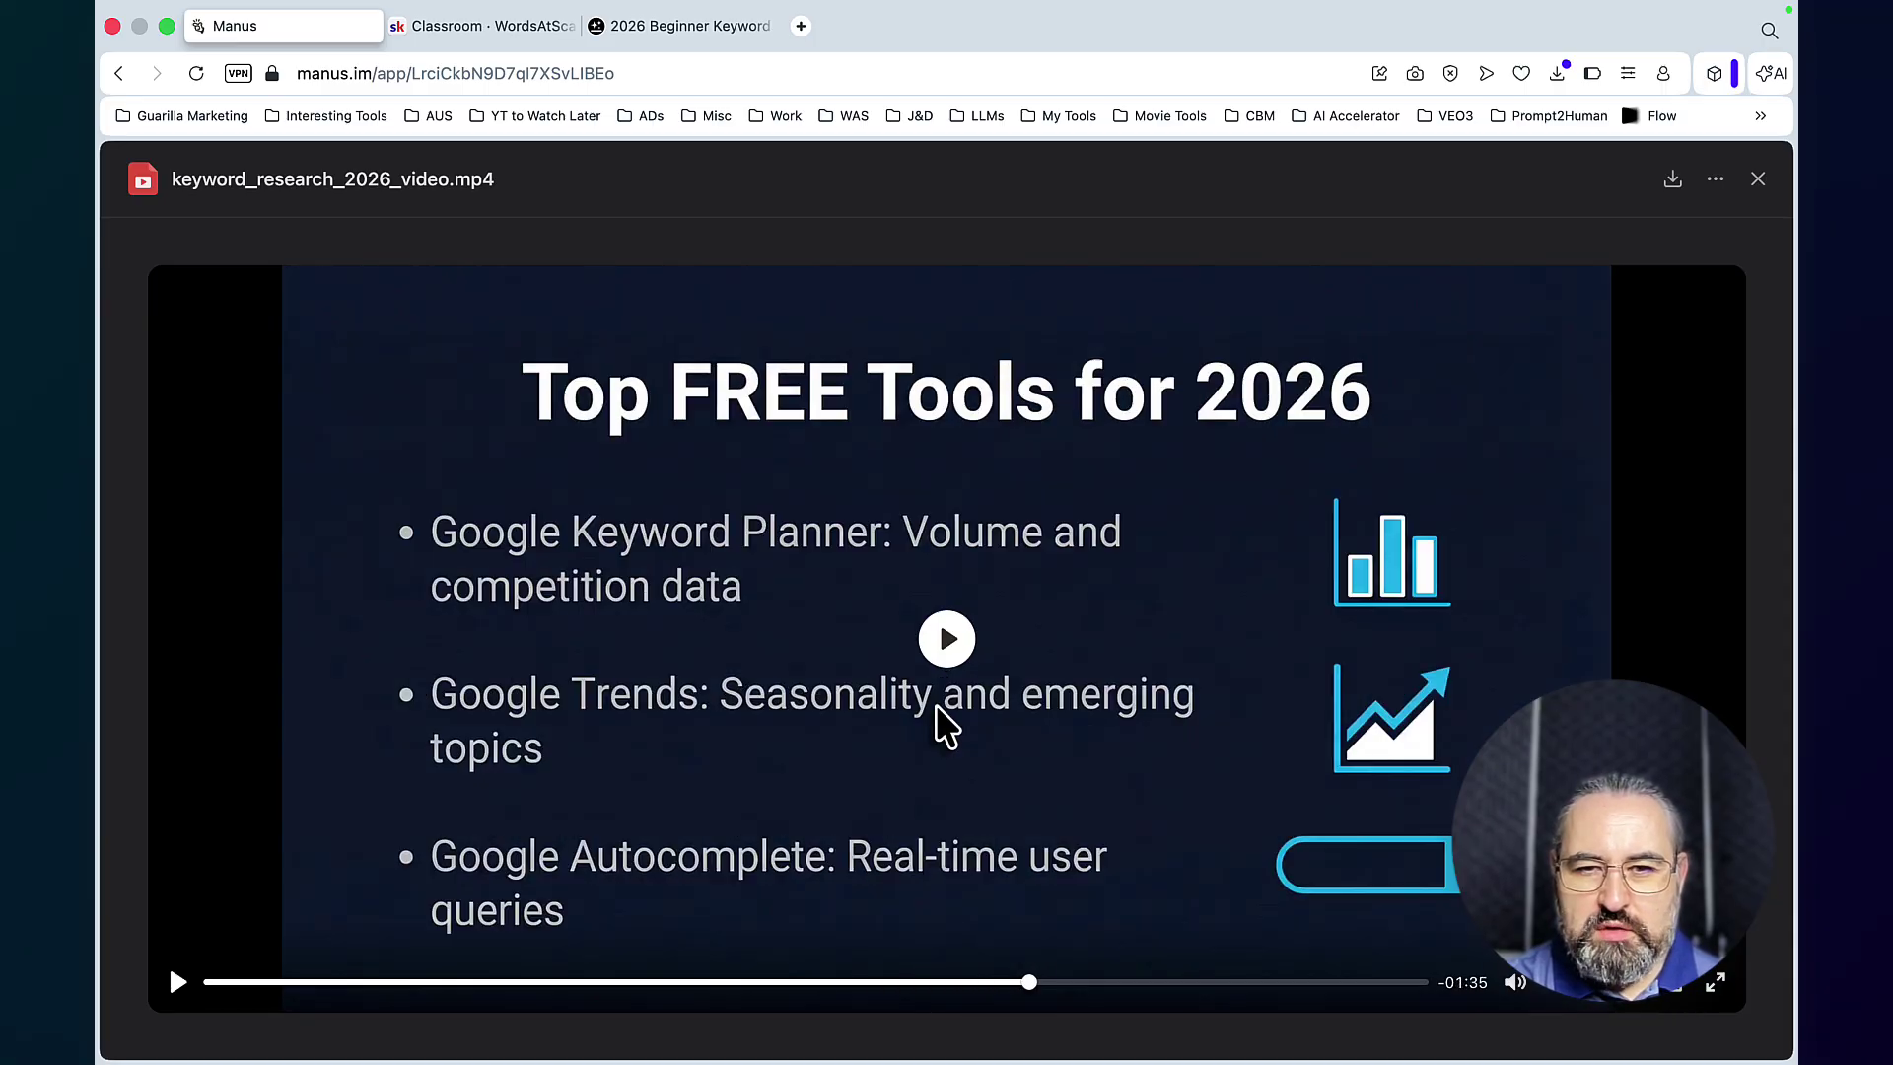
left_click(946, 641)
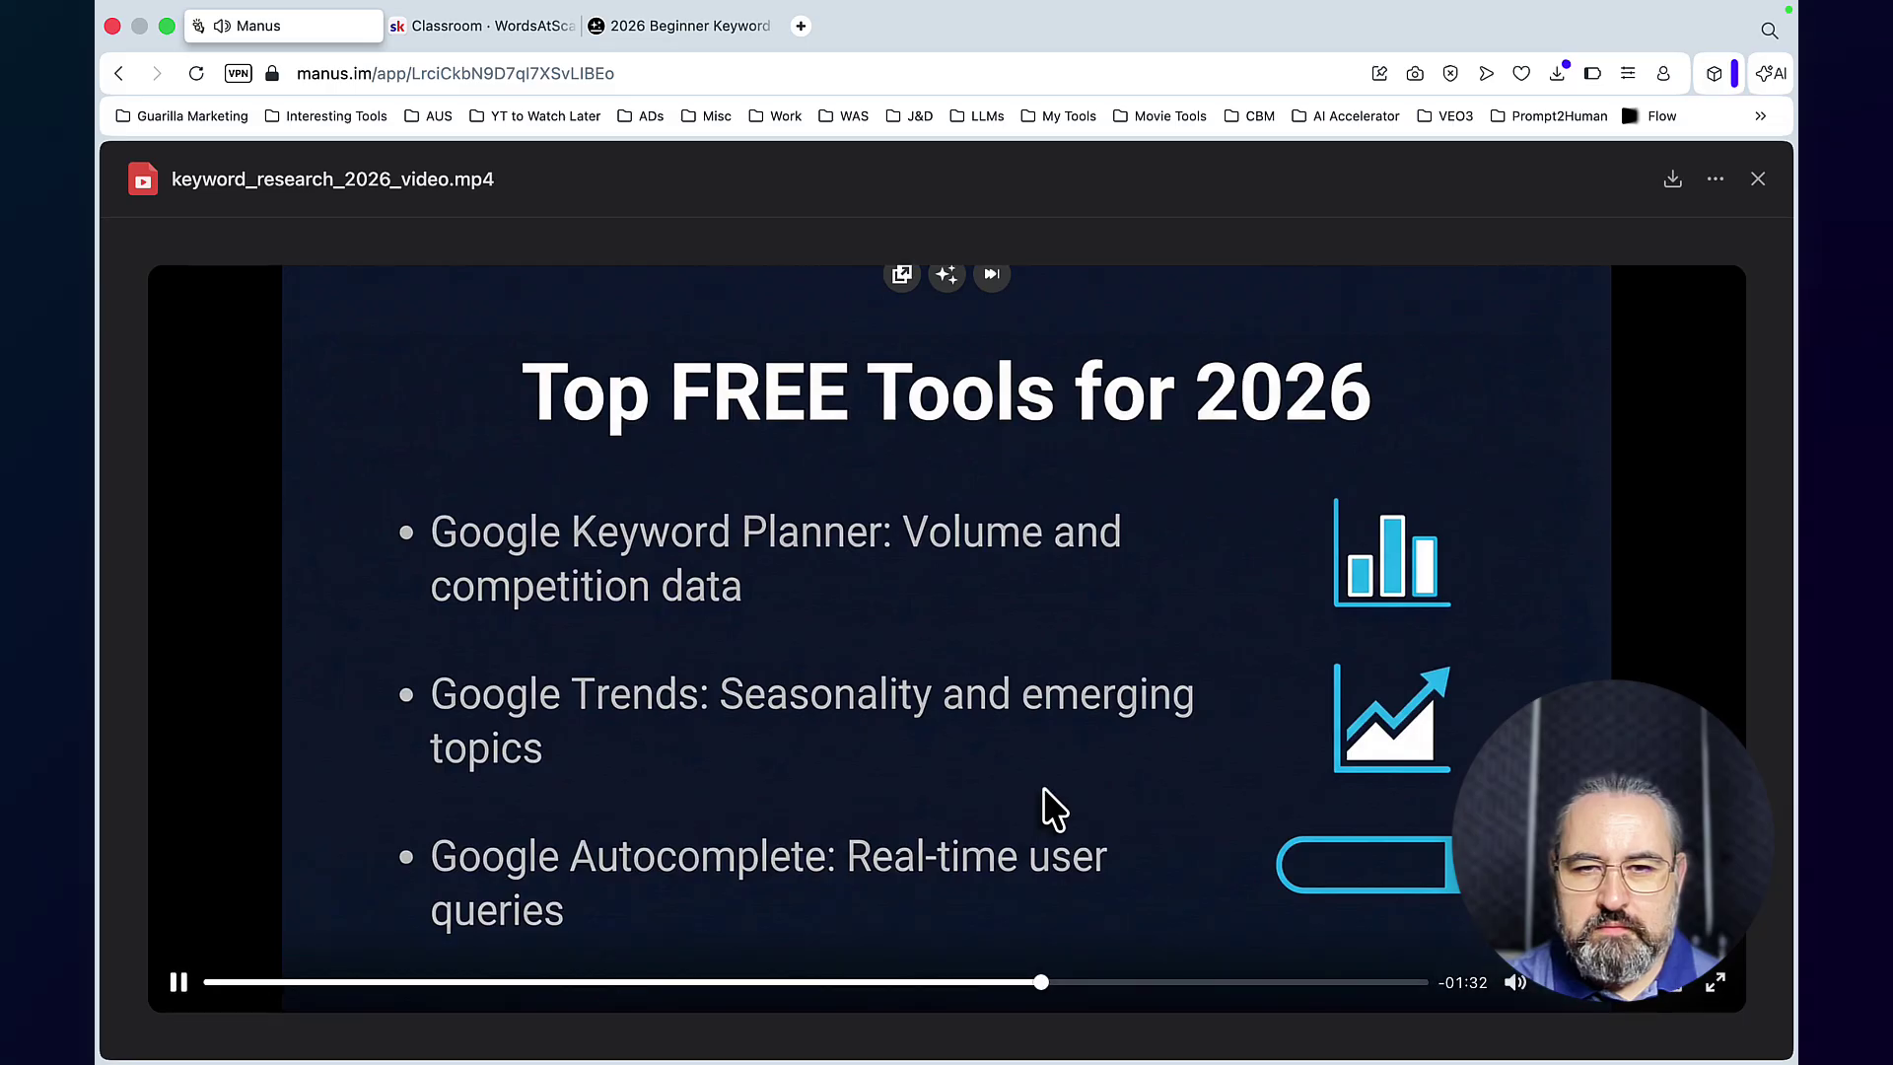
left_click(177, 983)
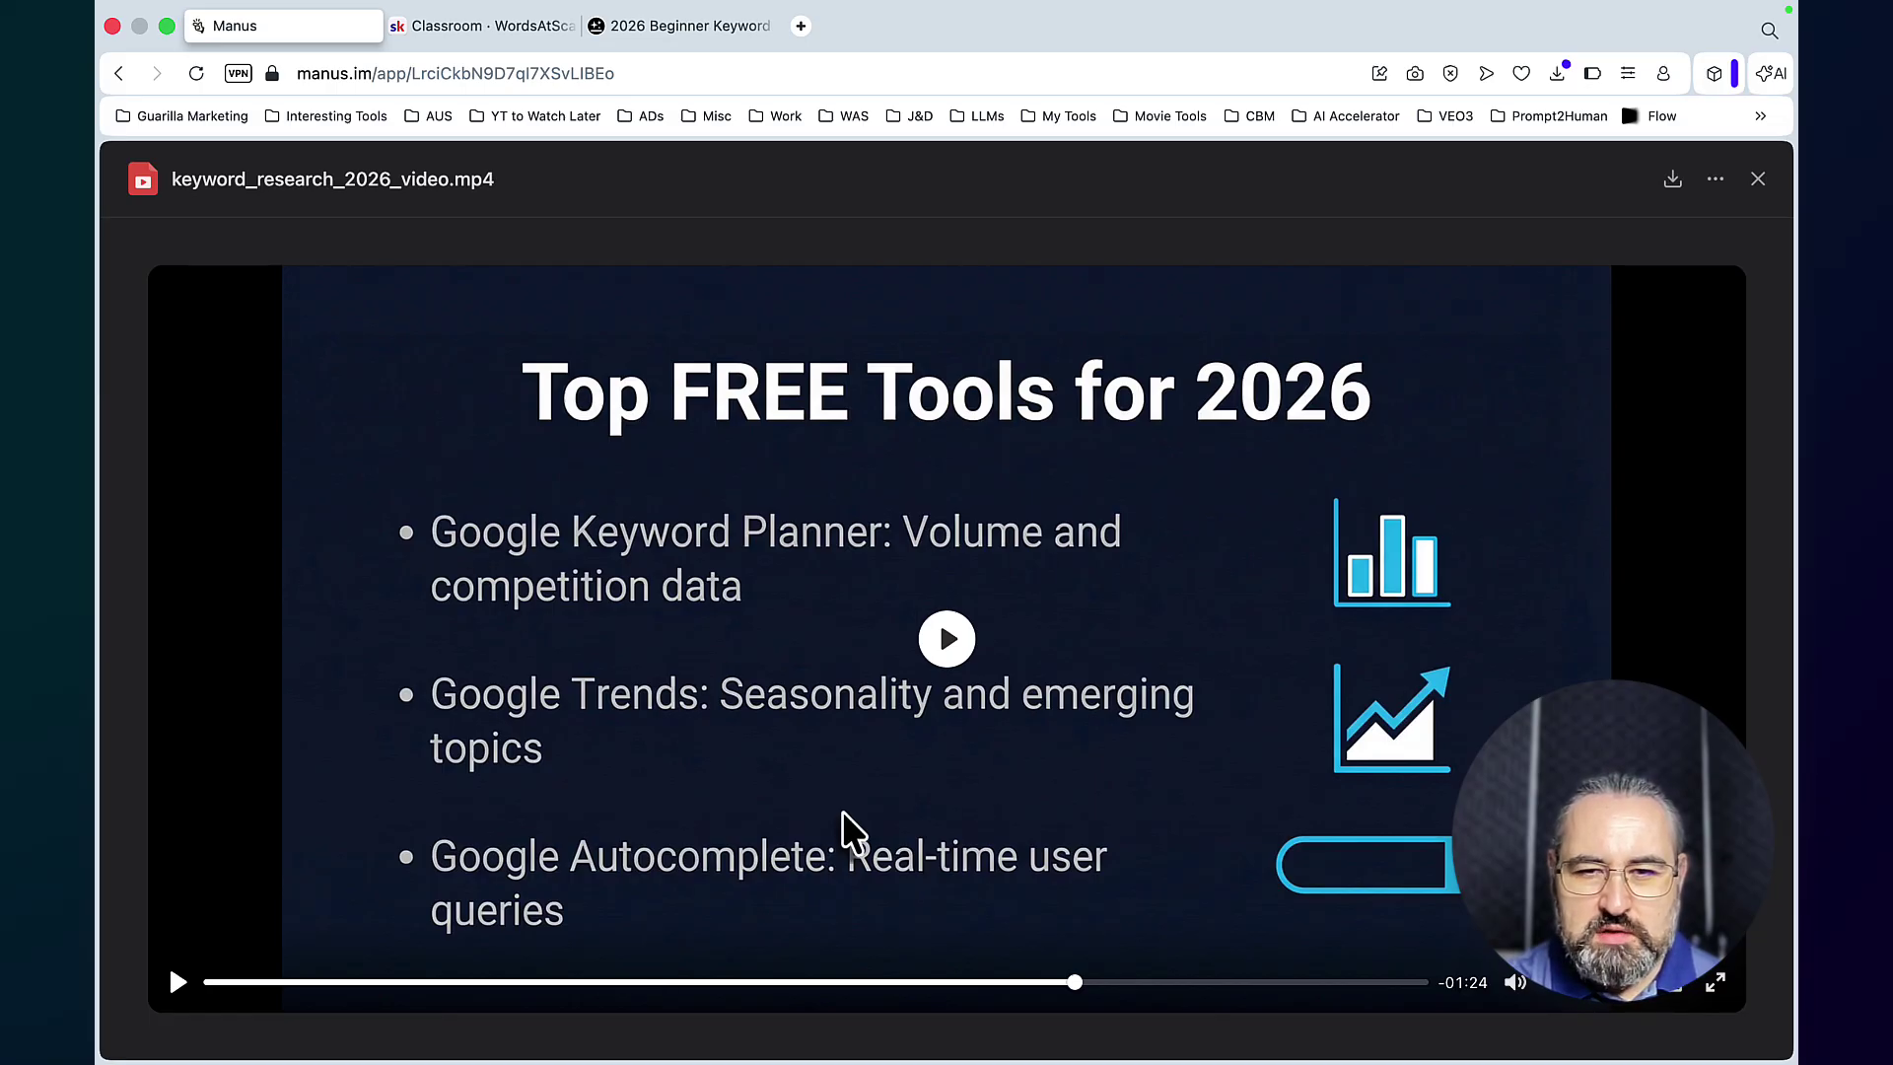
Step: Check Genspark's Clip Genius card showing 20 slides and voiceover generating, then return to Manus
key("super+3")
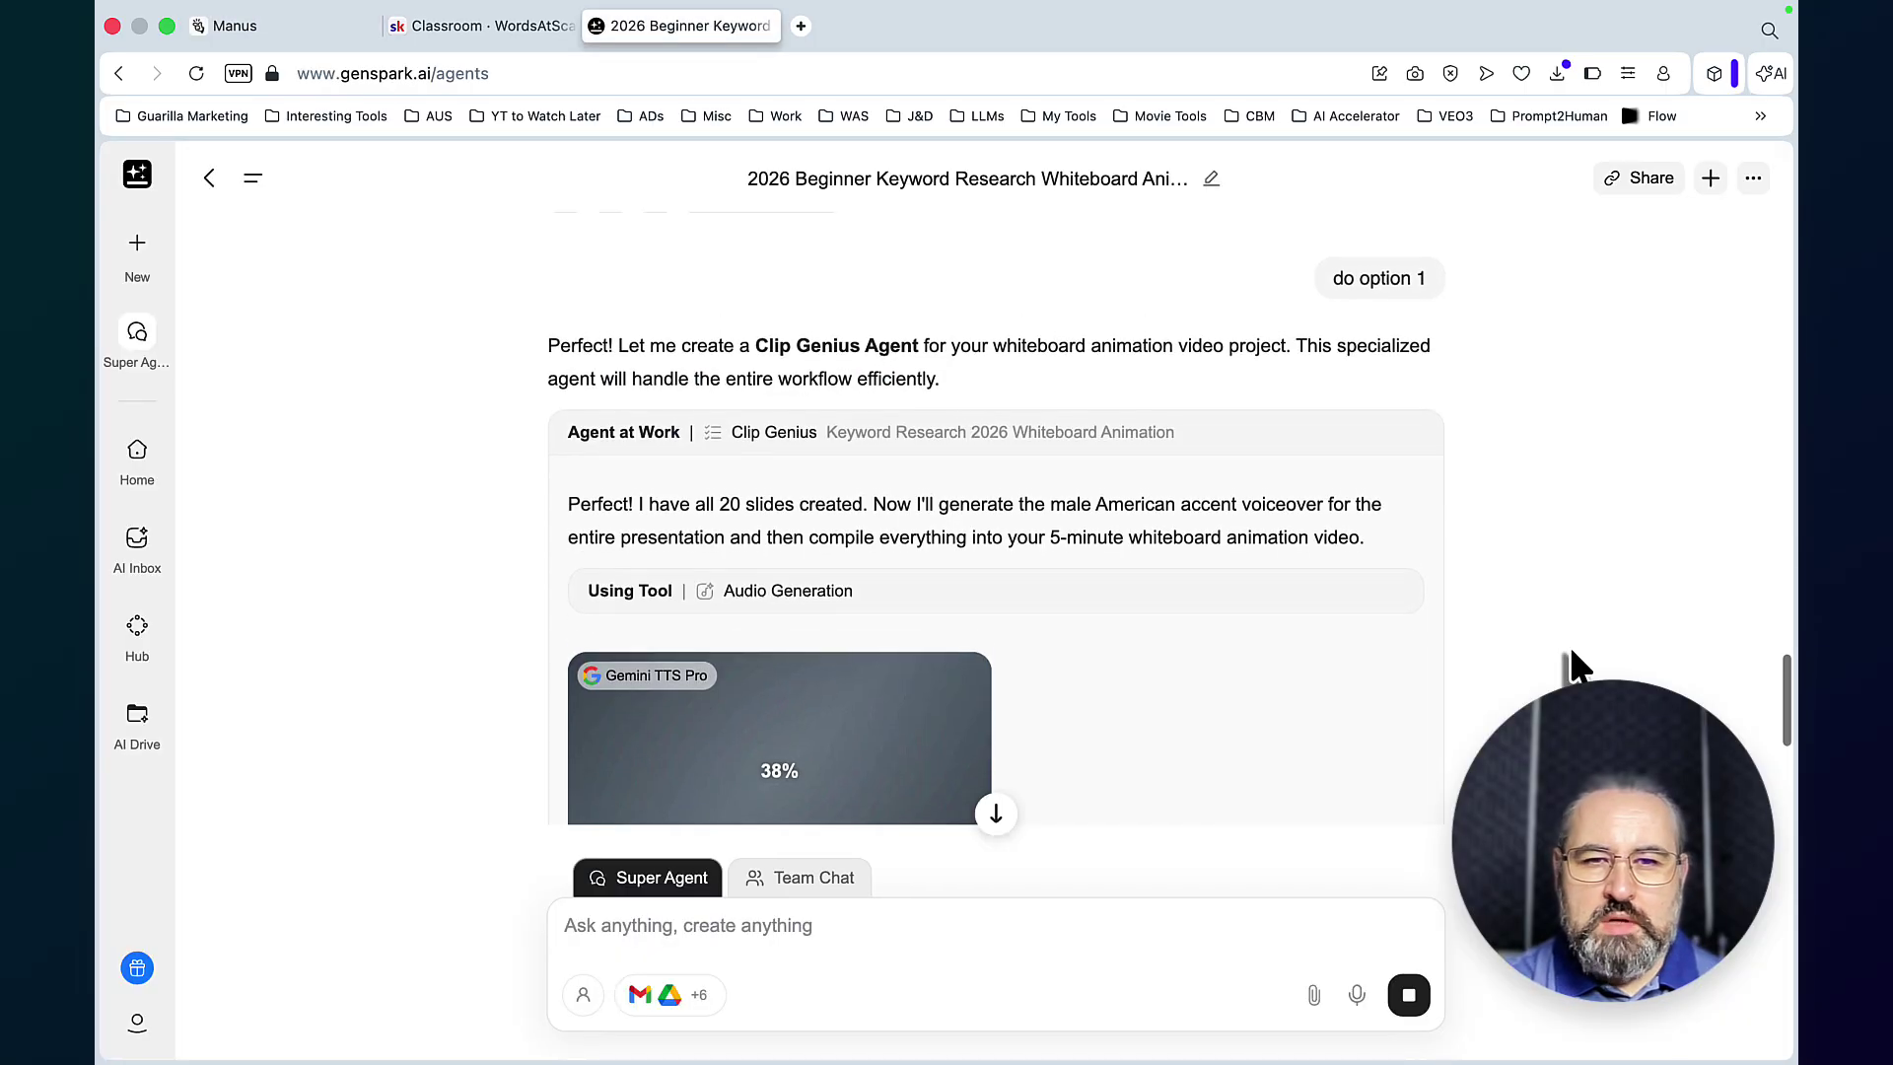
scroll(1569, 663, "up", 5)
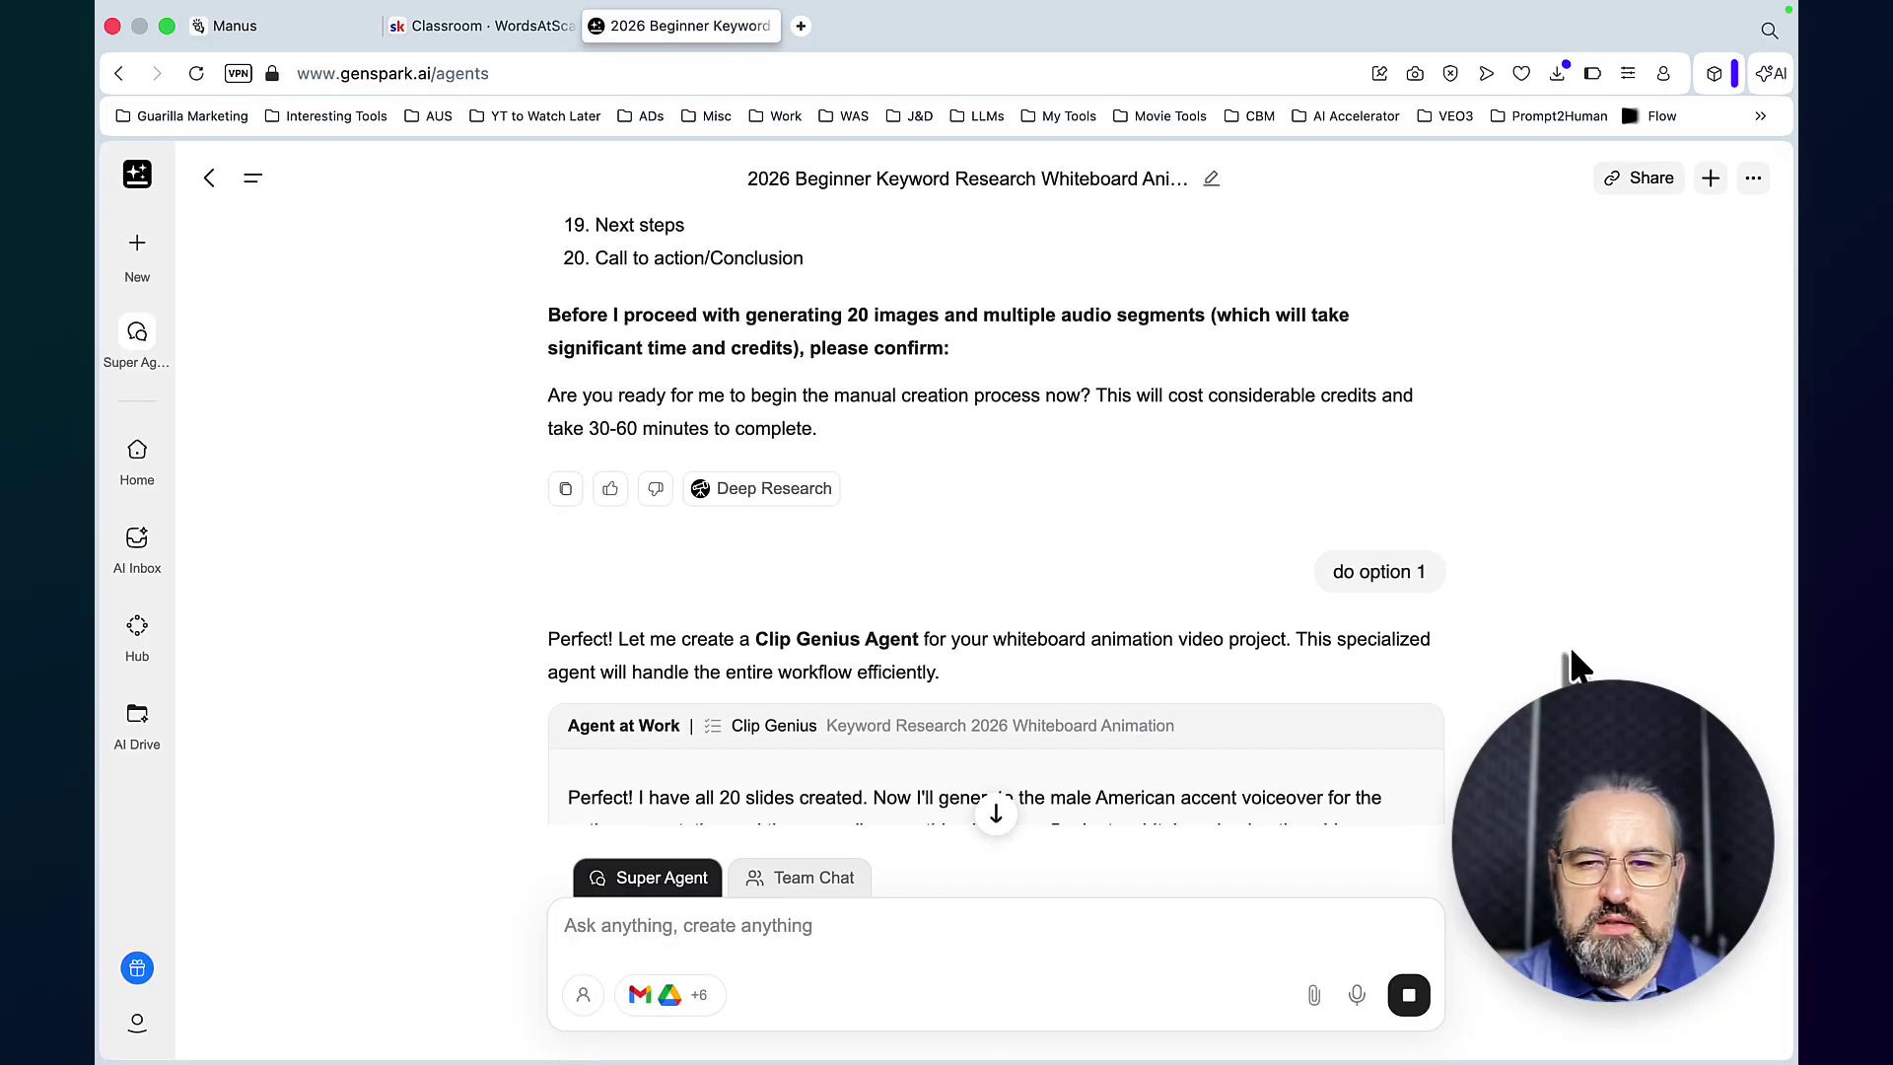
scroll(1570, 663, "up", 10)
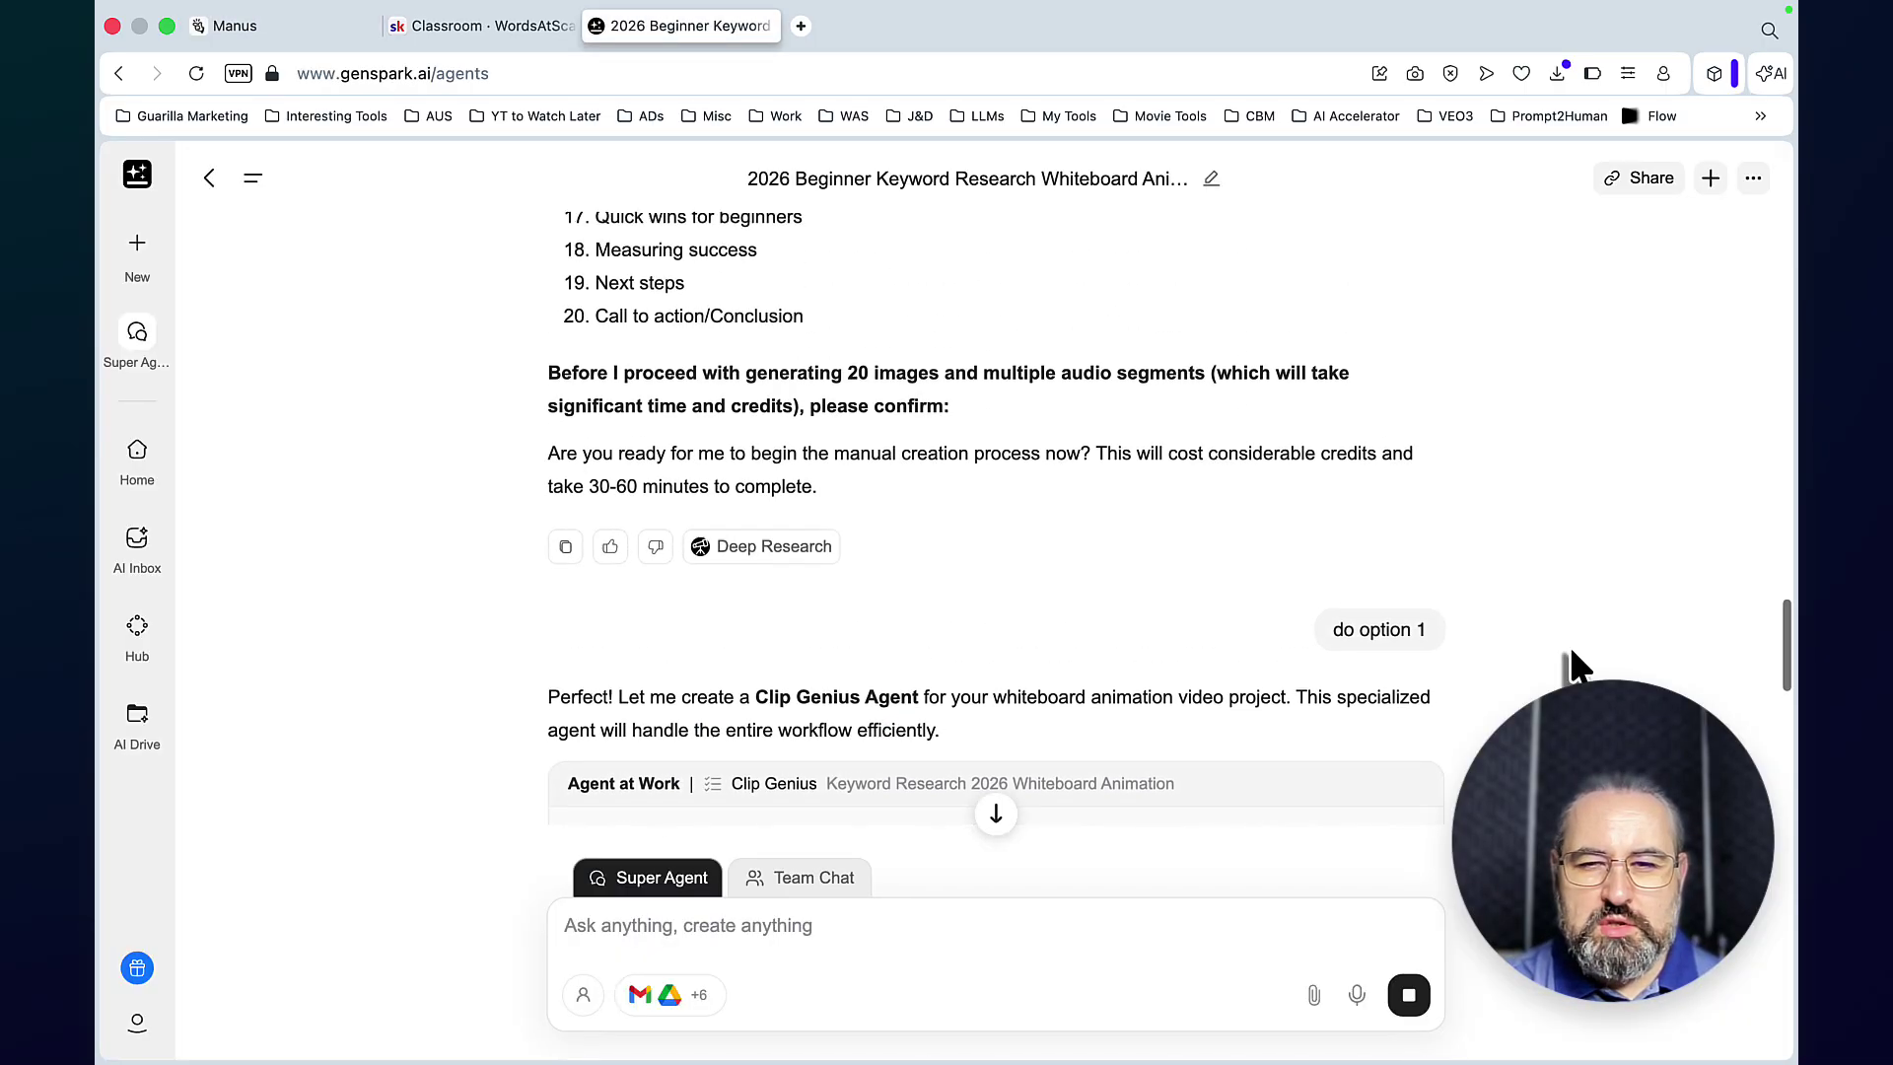
scroll(1570, 663, "down", 10)
scroll(1351, 685, "down", 10)
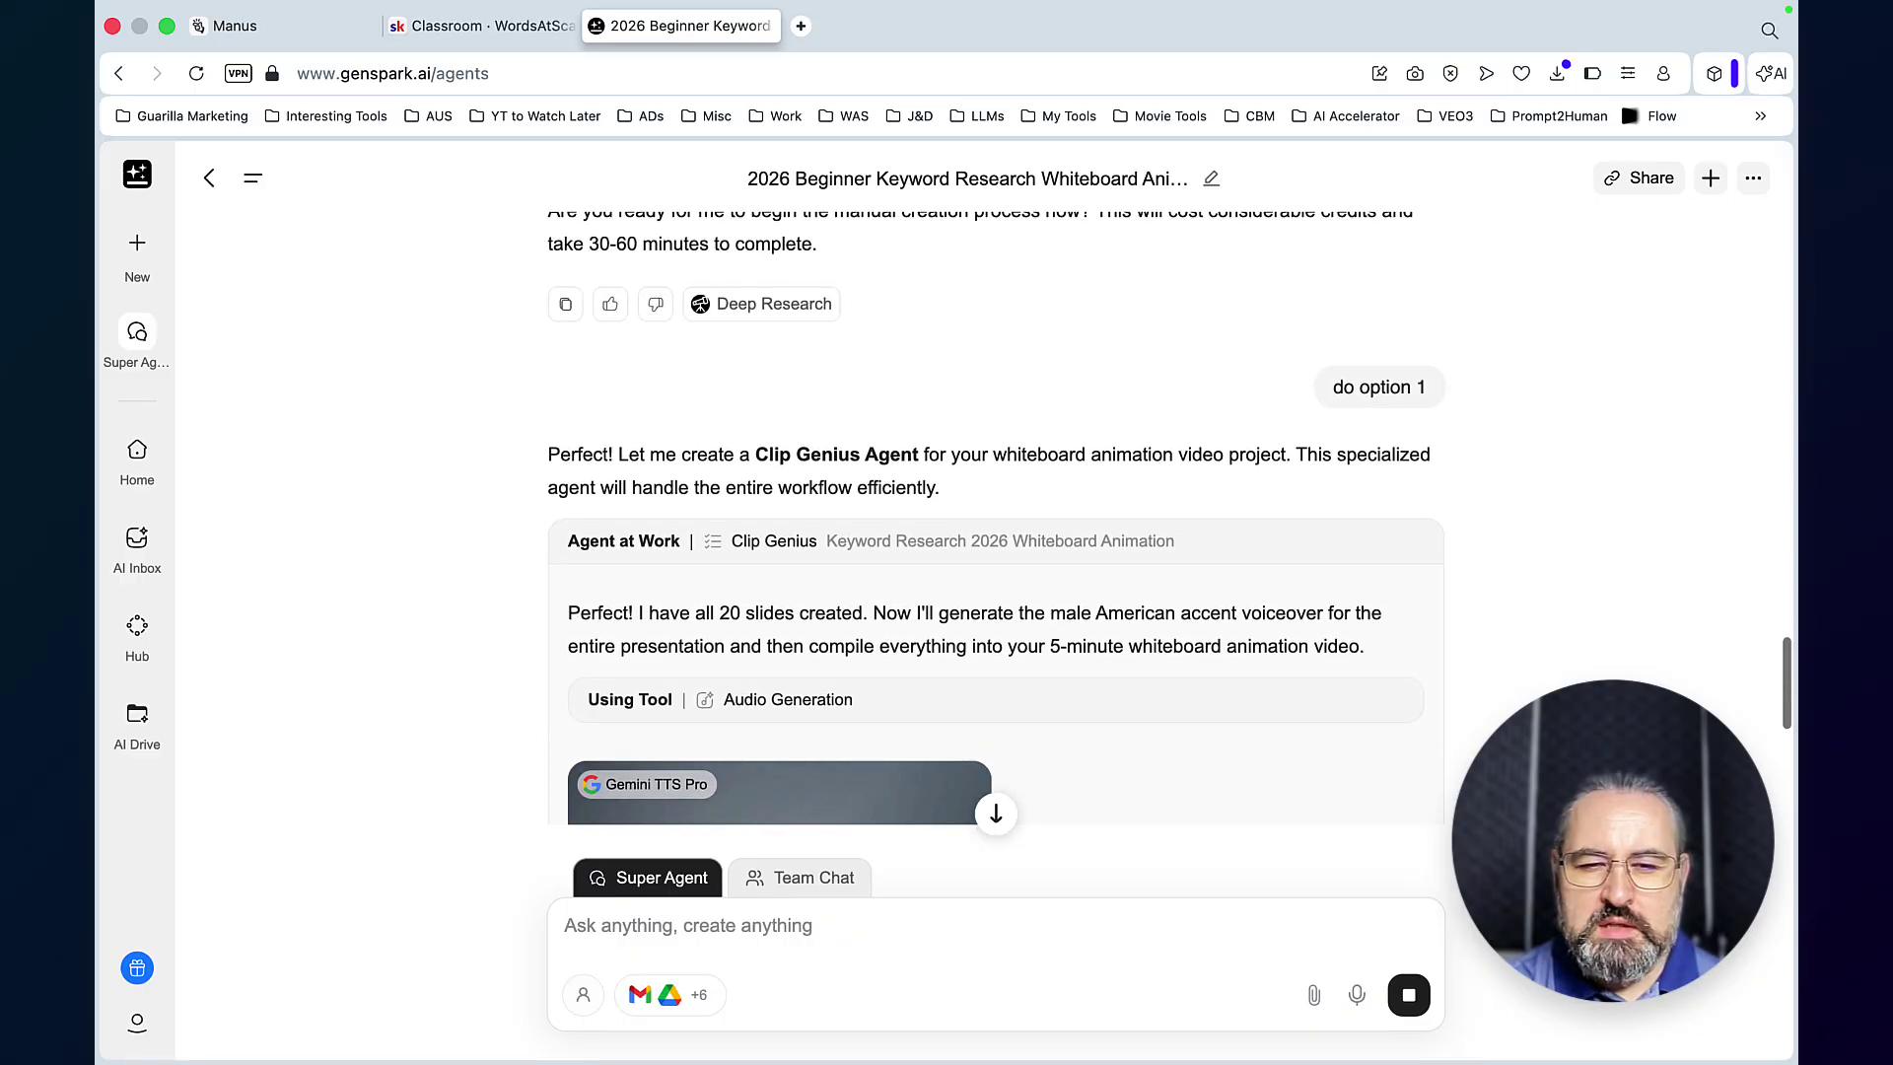
scroll(1351, 684, "up", 10)
scroll(1347, 685, "up", 10)
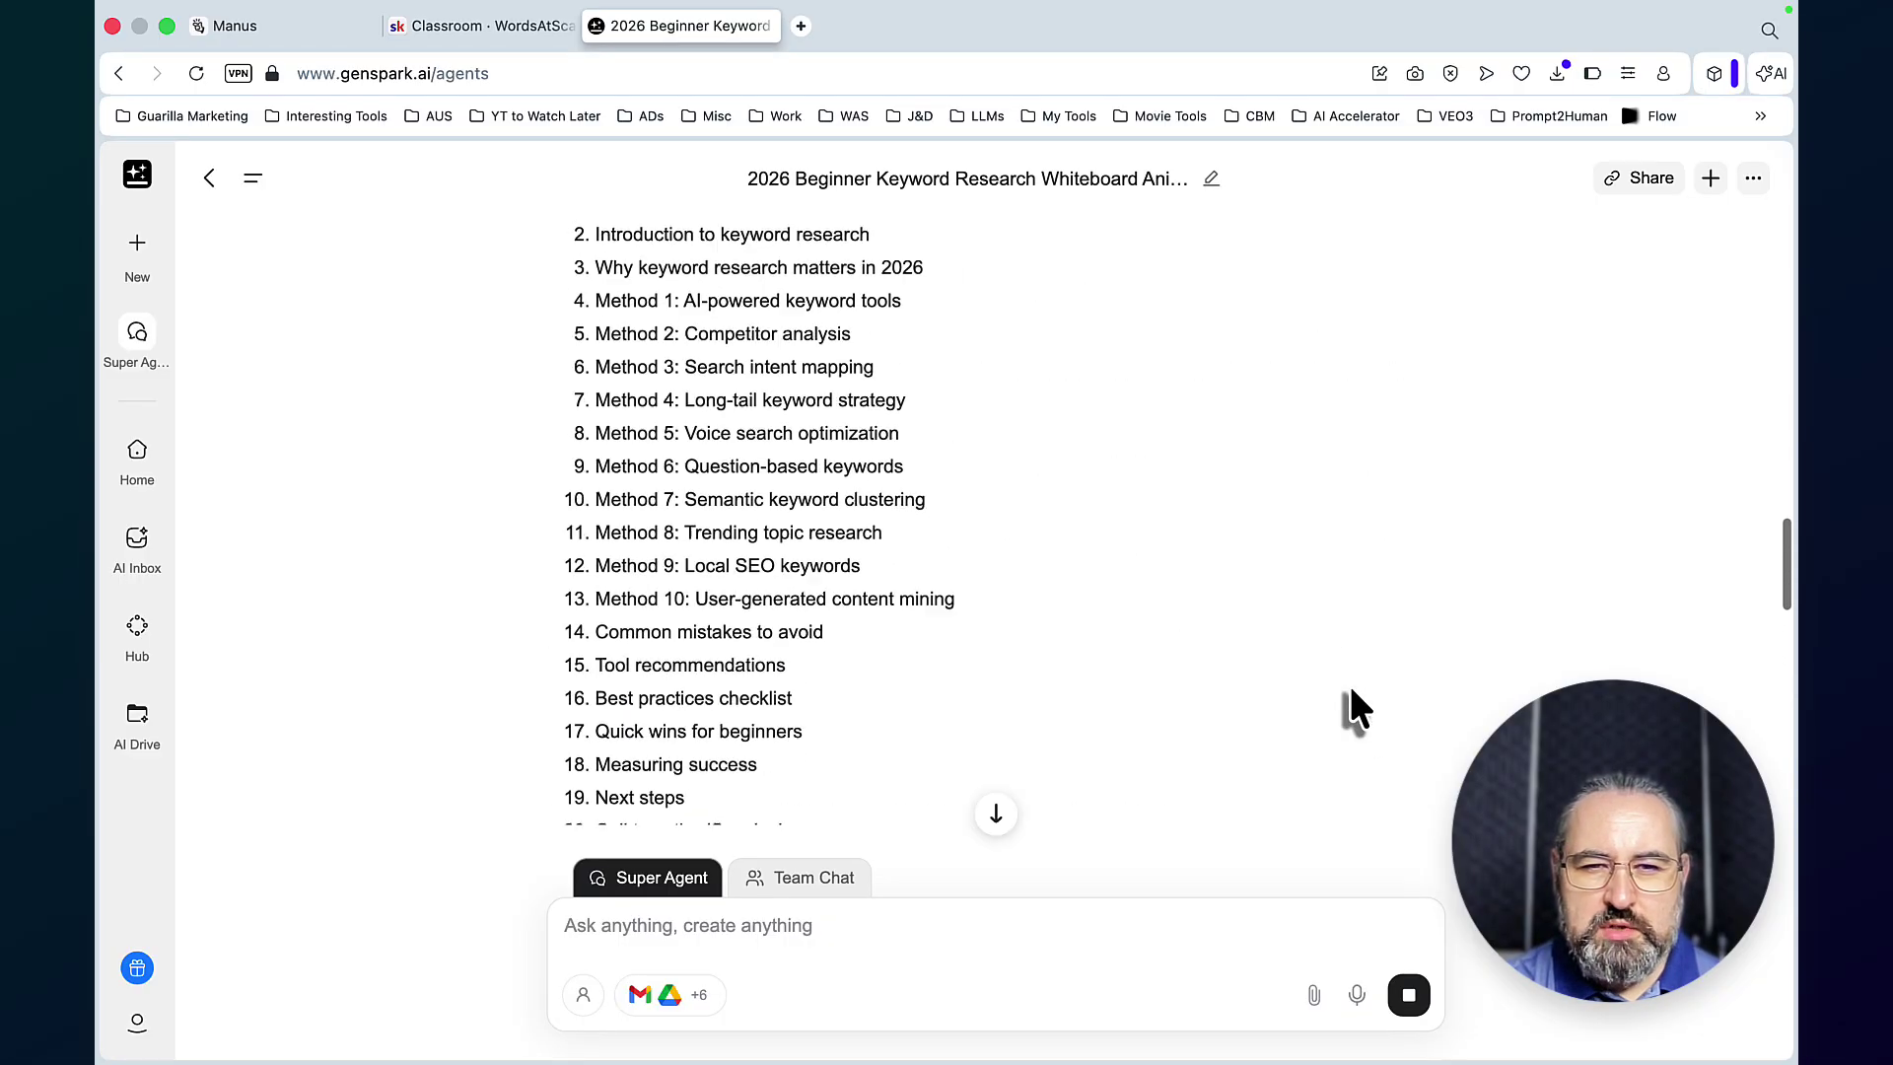
scroll(1347, 685, "down", 15)
scroll(922, 705, "up", 15)
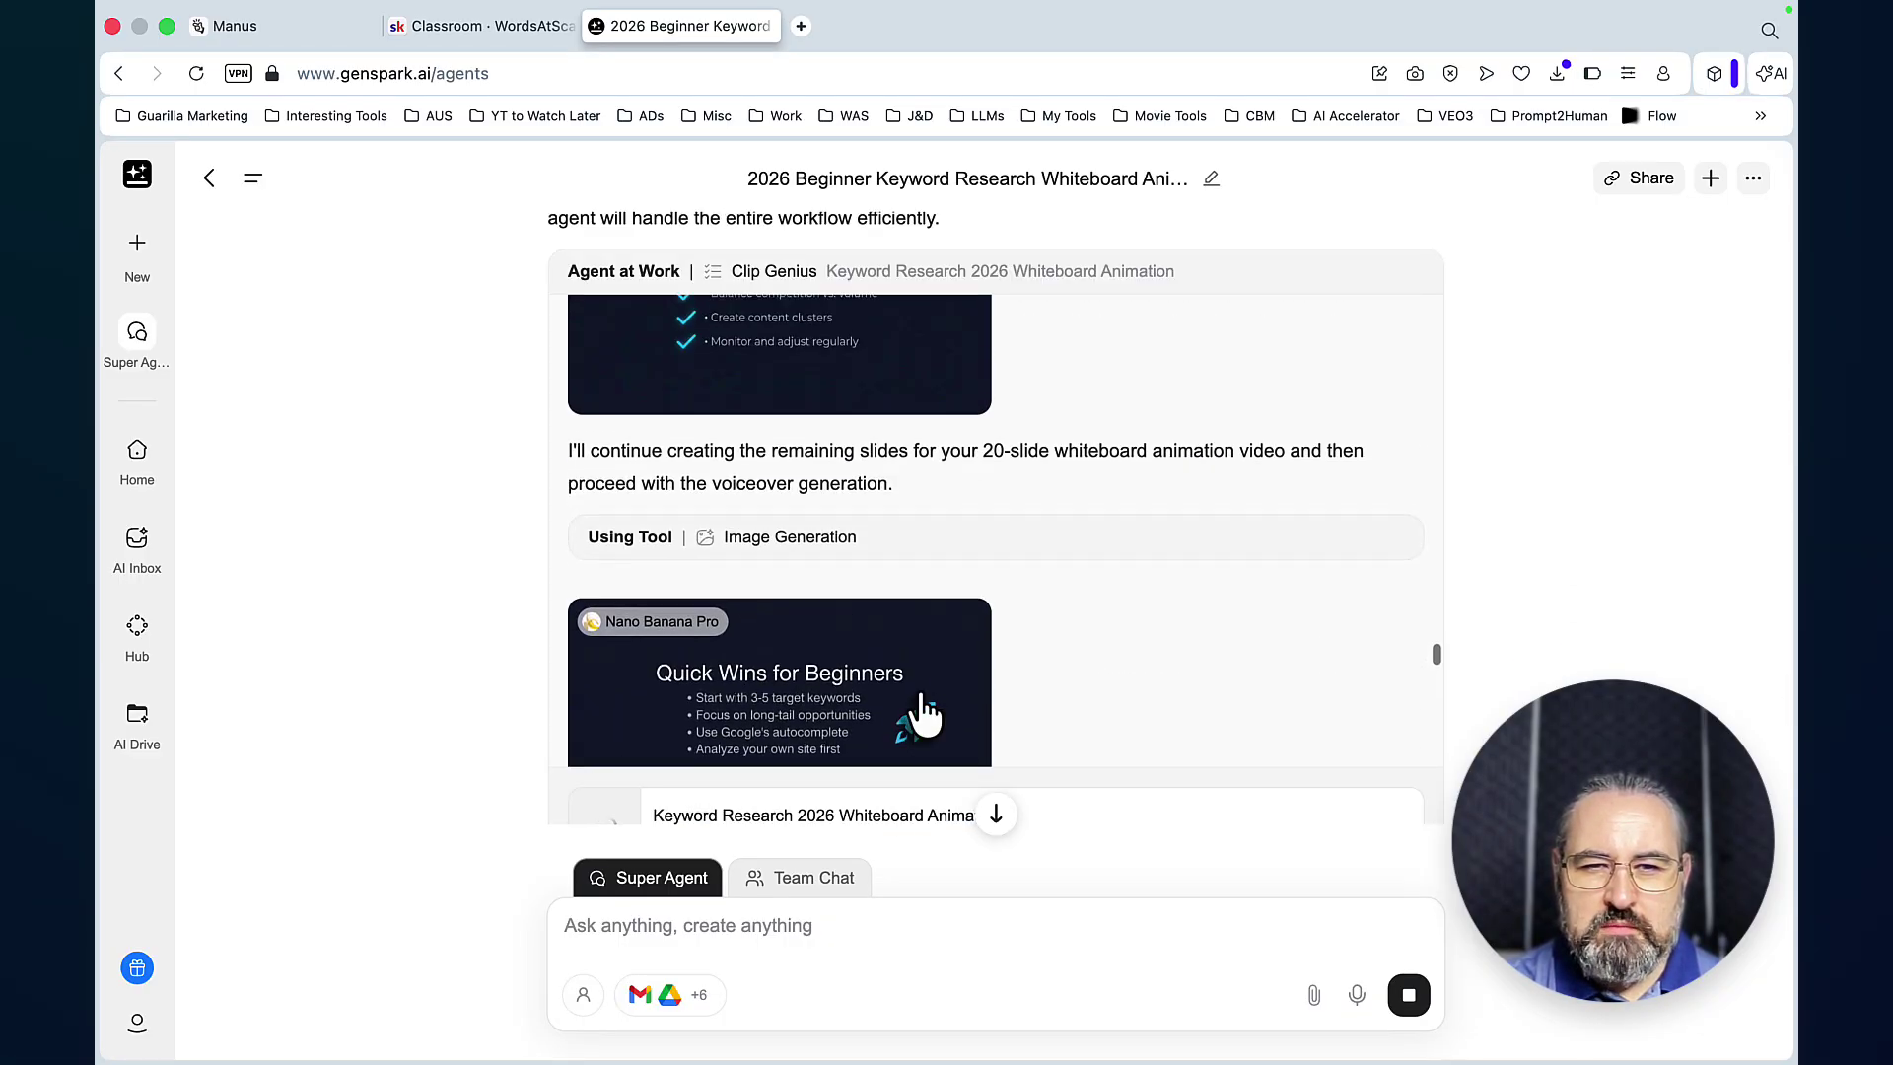
scroll(922, 705, "up", 15)
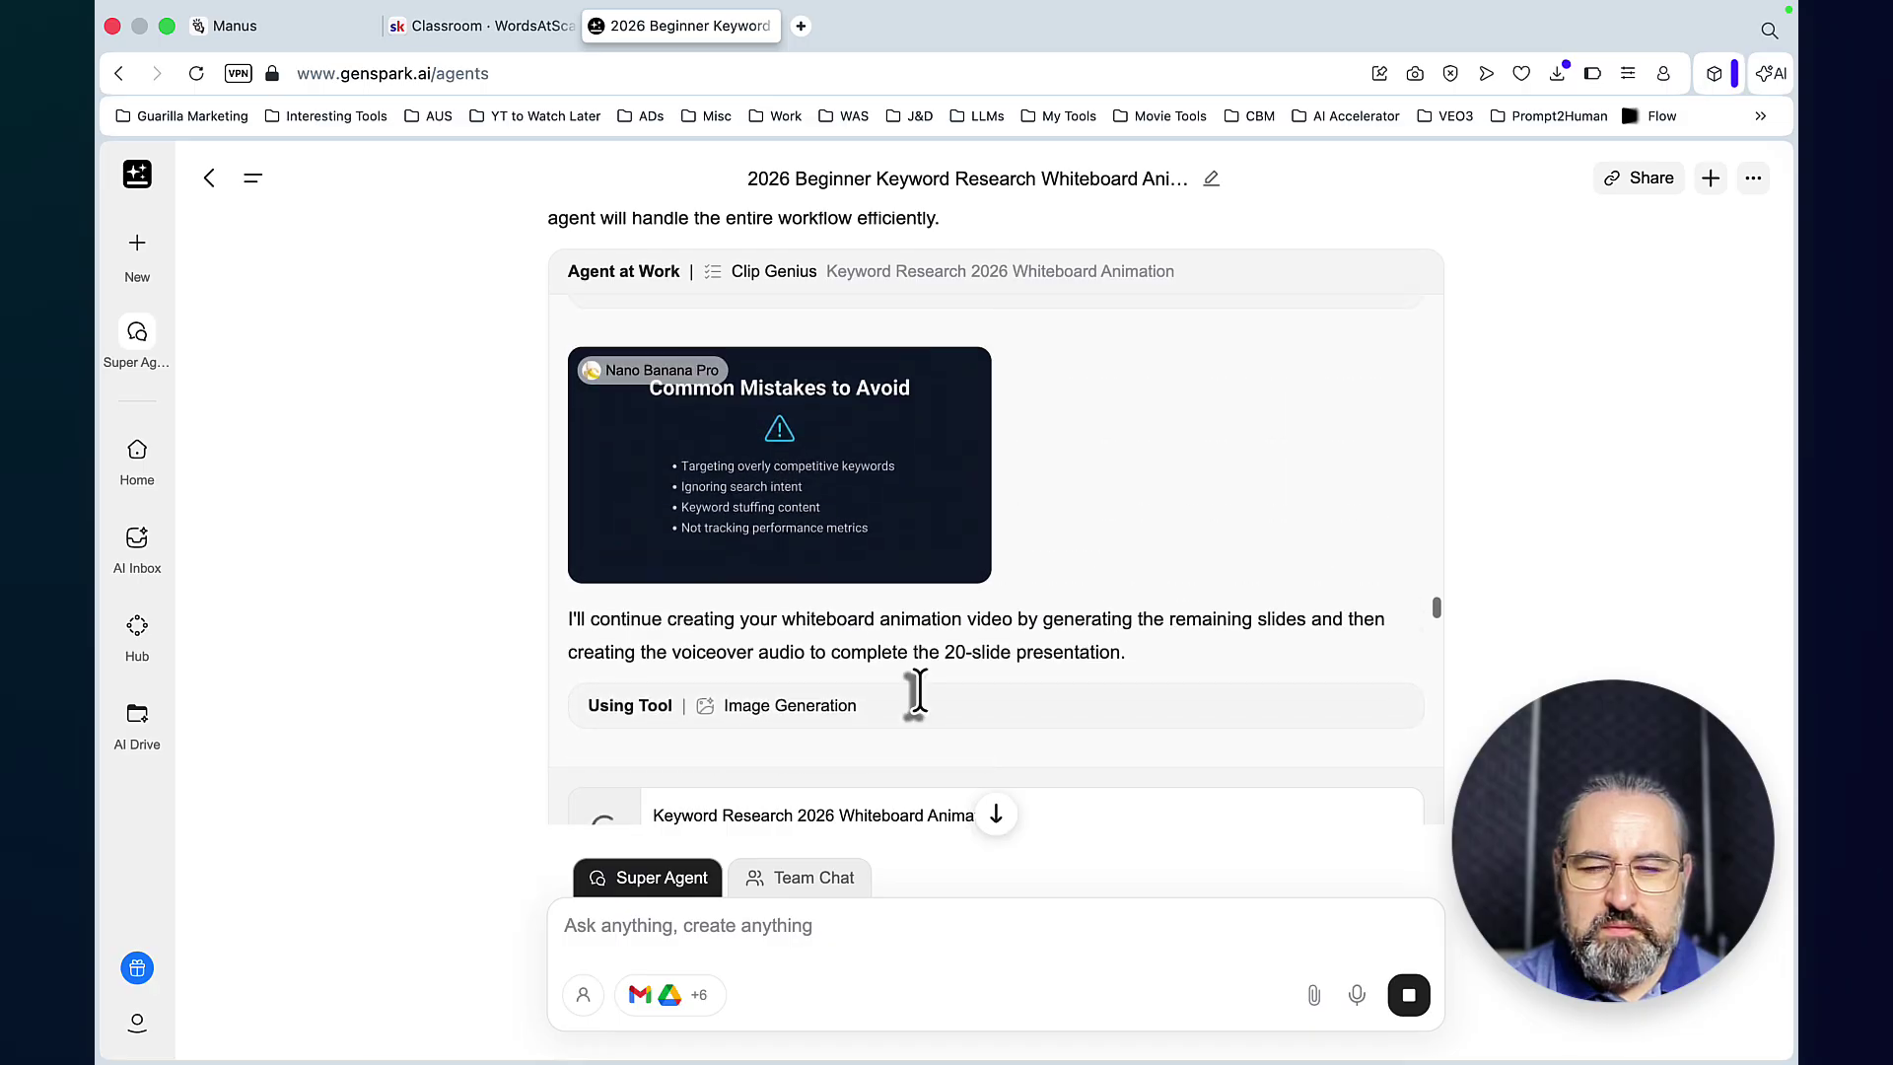
scroll(924, 712, "down", 20)
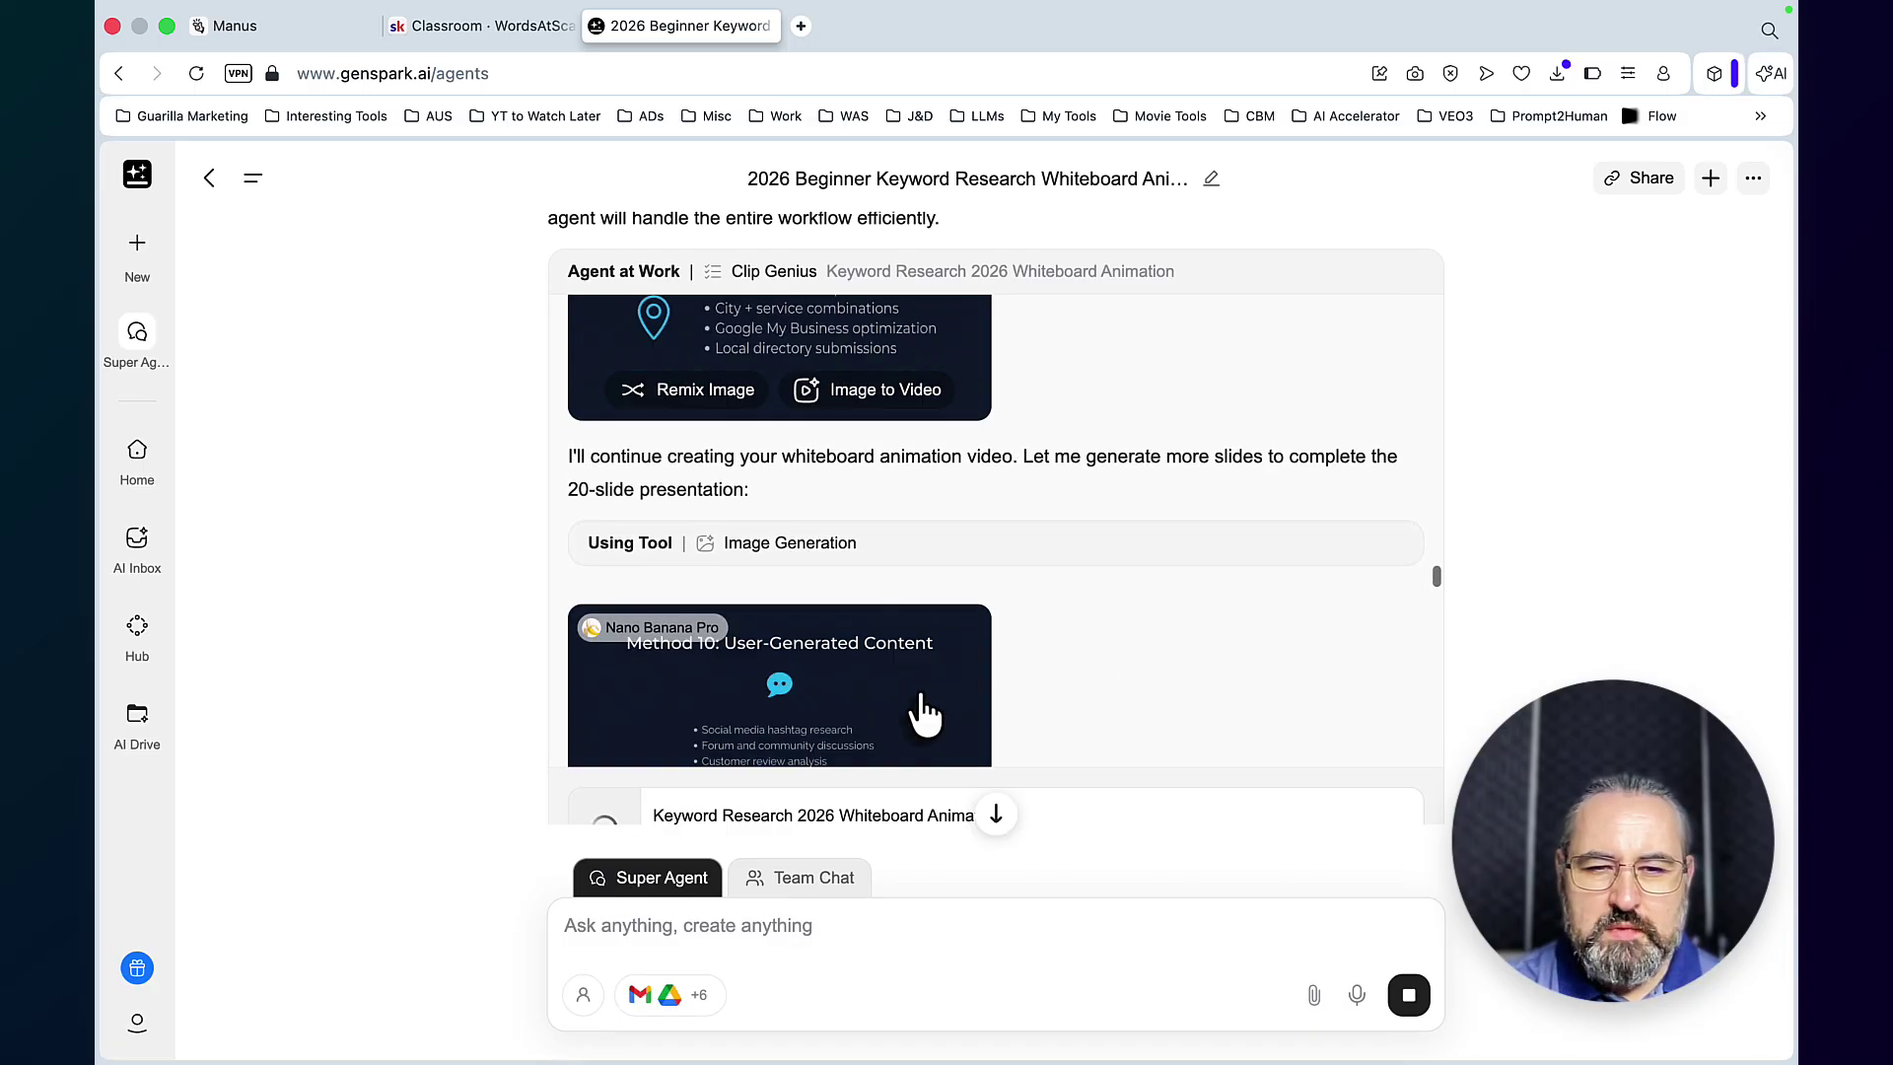
key("super+1")
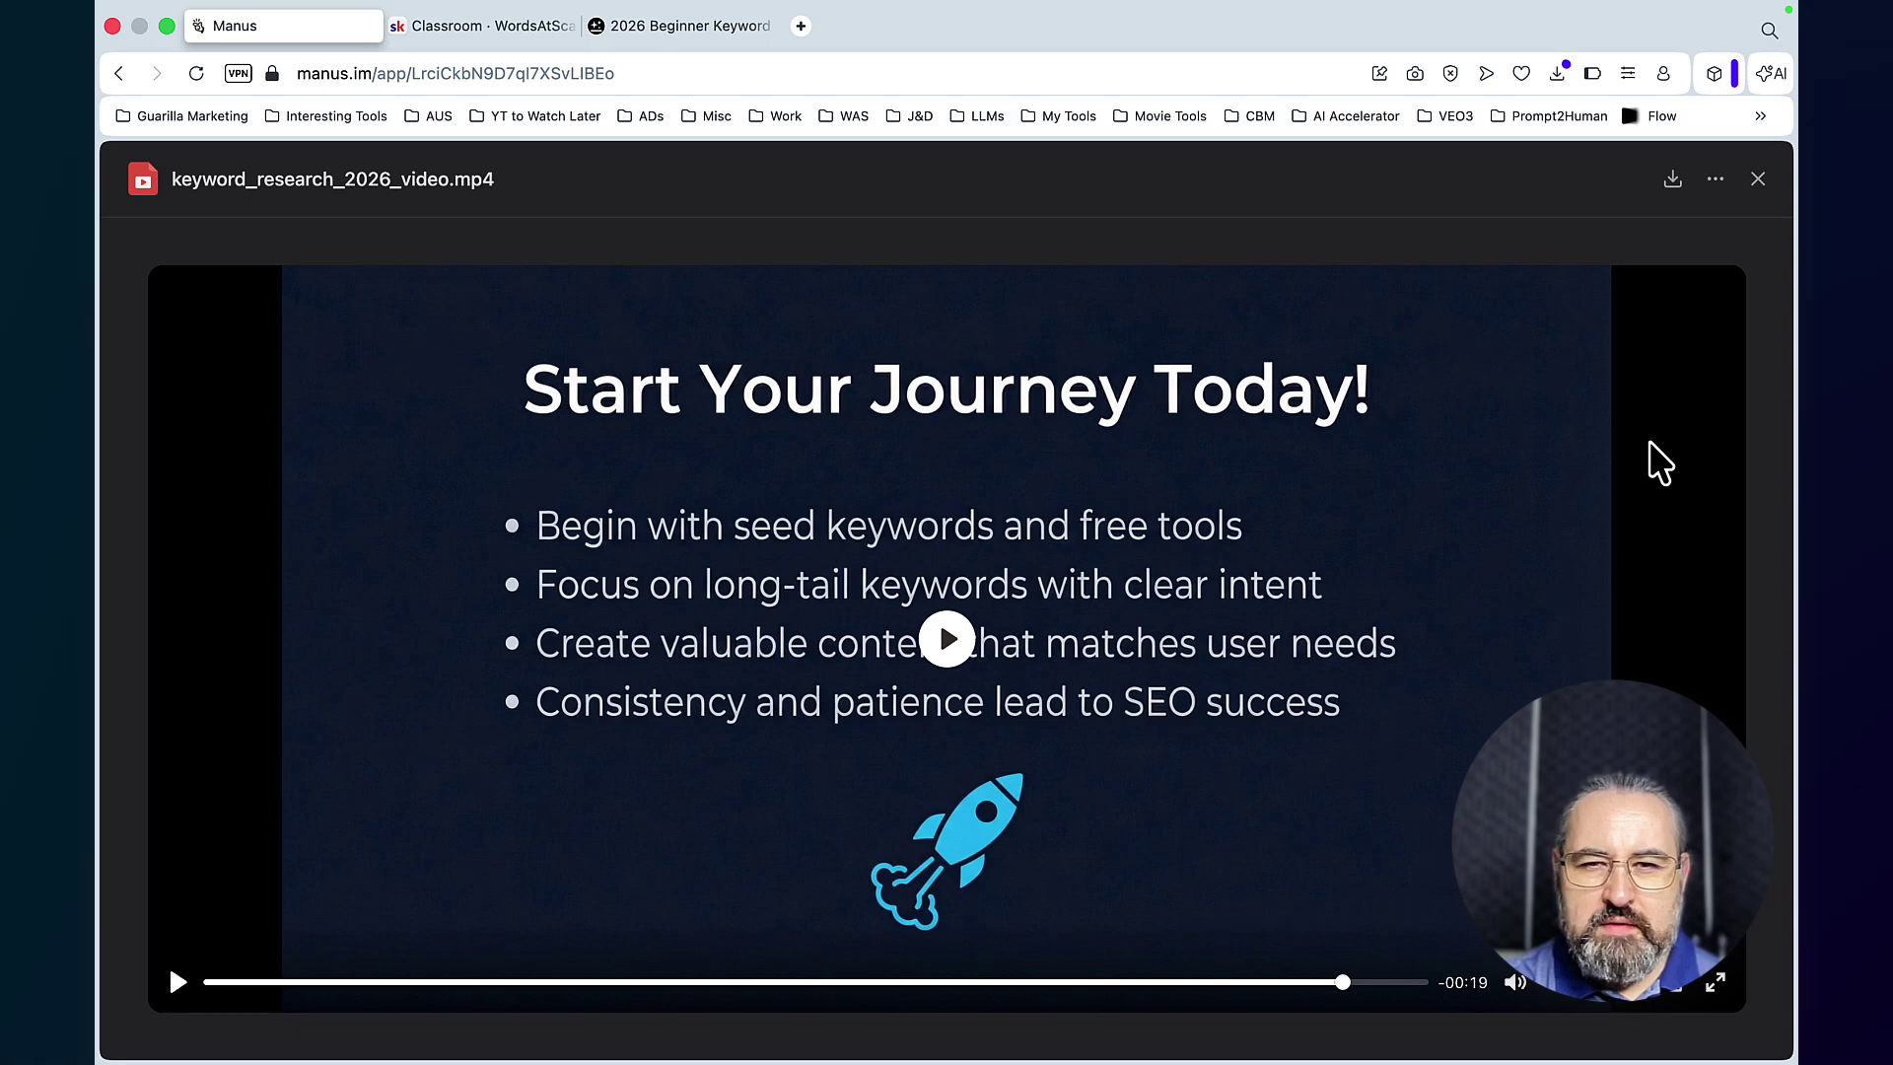
Step: Close the video player, start a new Manus task and paste the prepared prompt
key("Escape")
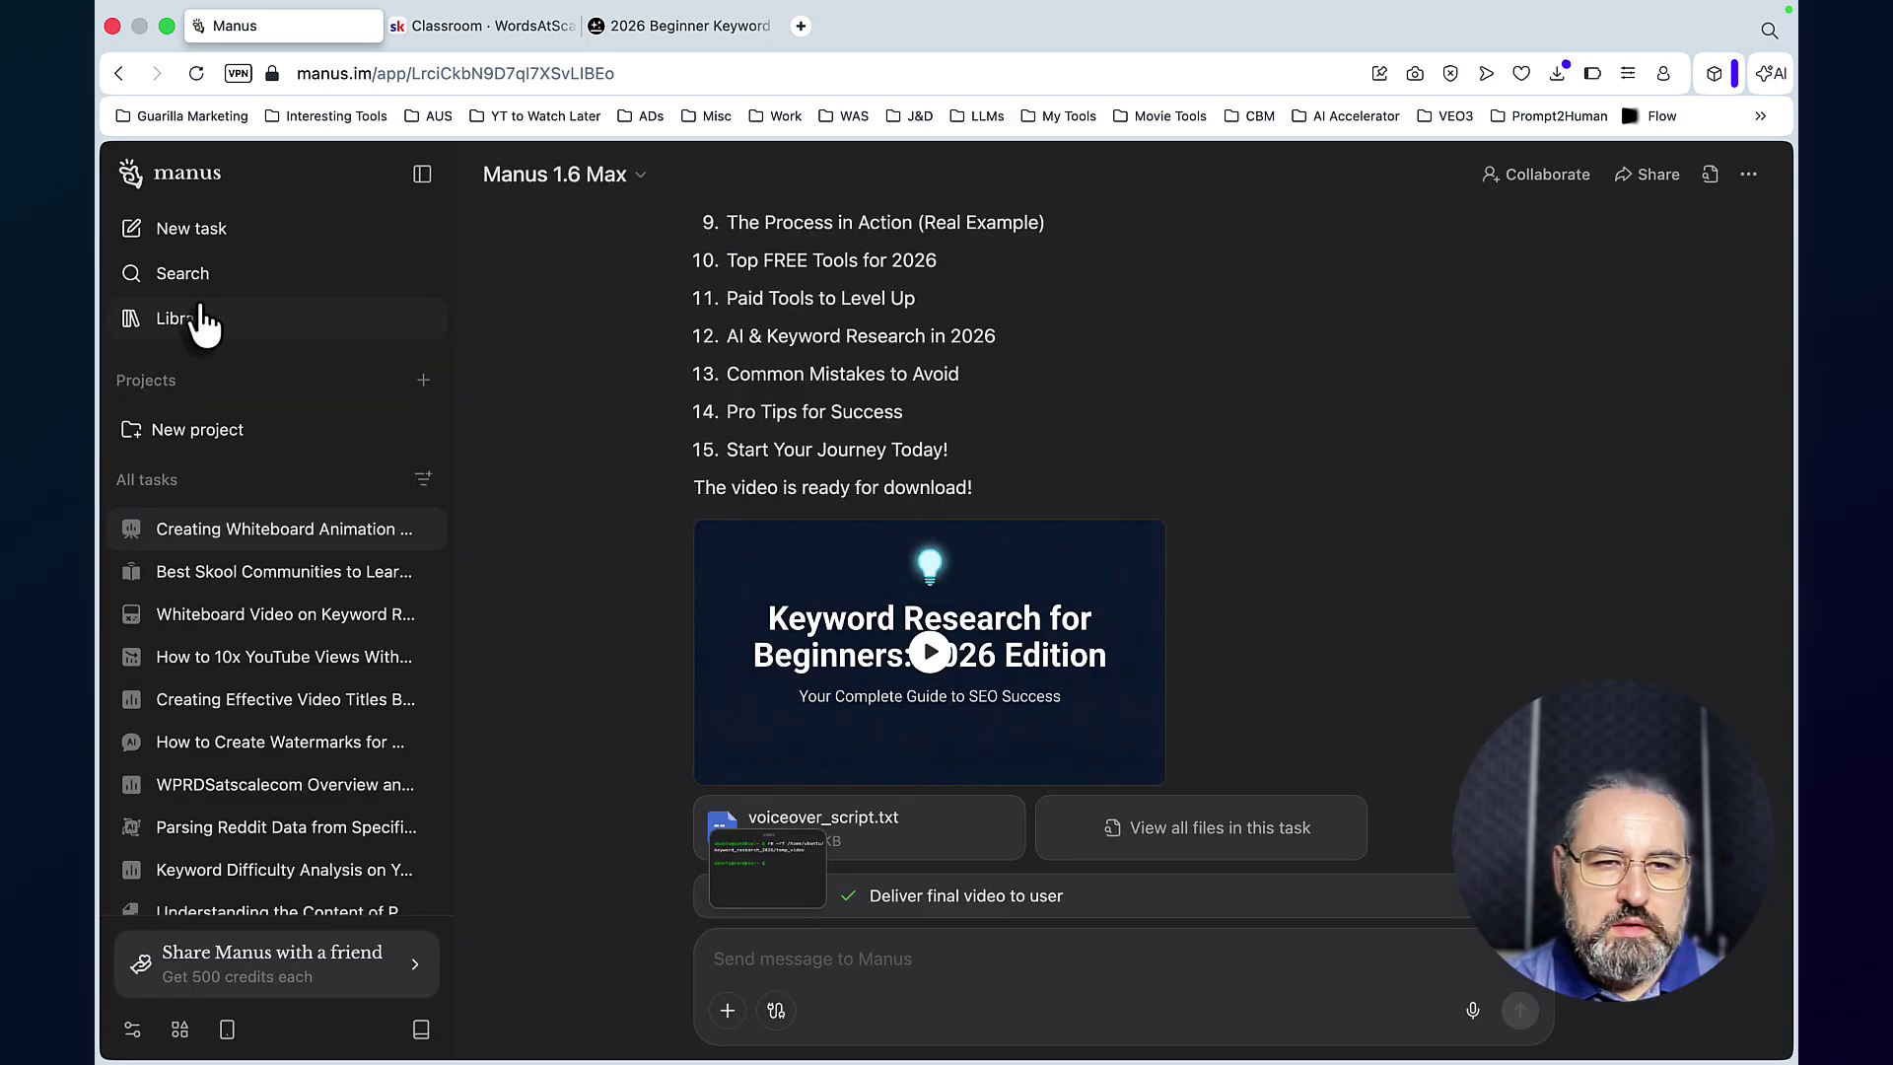
left_click(199, 236)
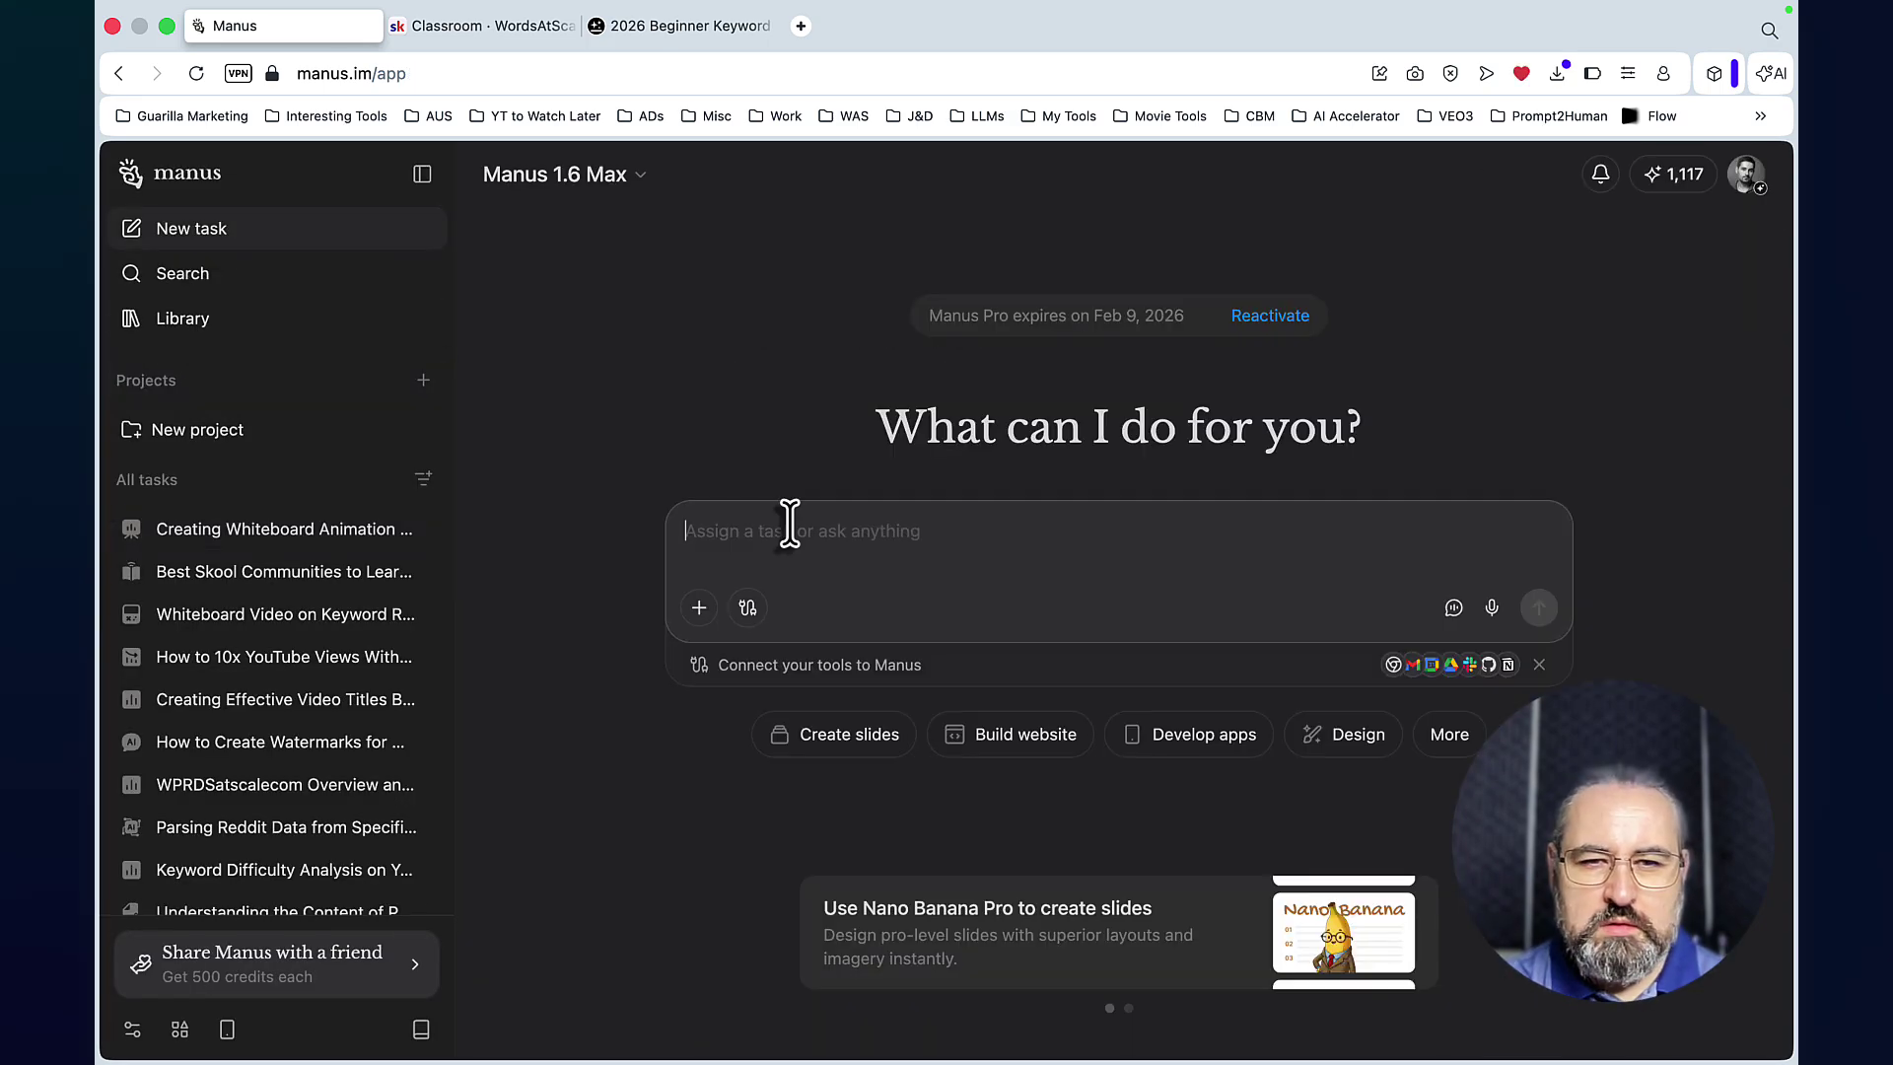
type("Let's create a stunning 20-slide whiteboard animation video about the best keyword research methods for 2026 if you're a beginner and I want it to be voiced over by a male American accent voice. The whole duration should be around five minutes long. Use Nana Banana Pro ONLY for the visuals and based the visual style on the below prompt.")
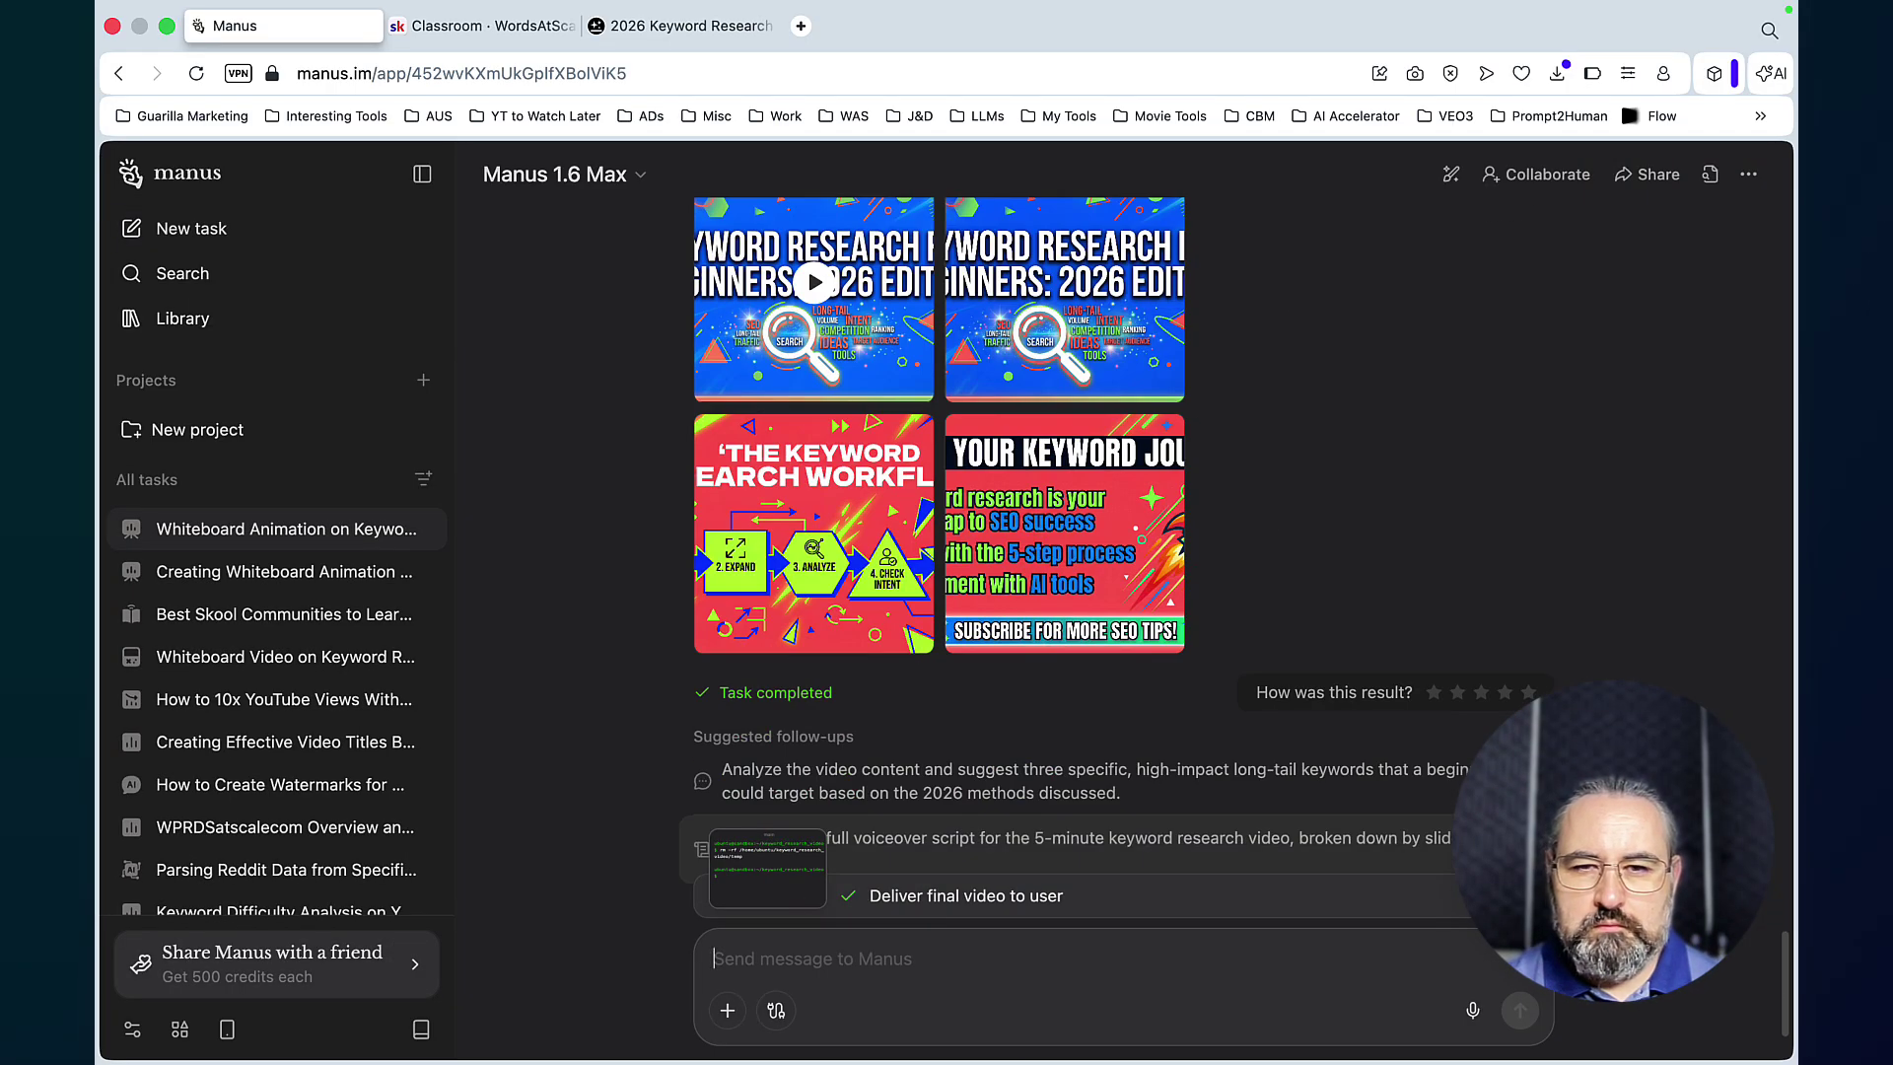
Step: Play keyword_research_2026.mp4 full screen, exiting at the Step 3: Analyze the Metrics slide
left_click(824, 283)
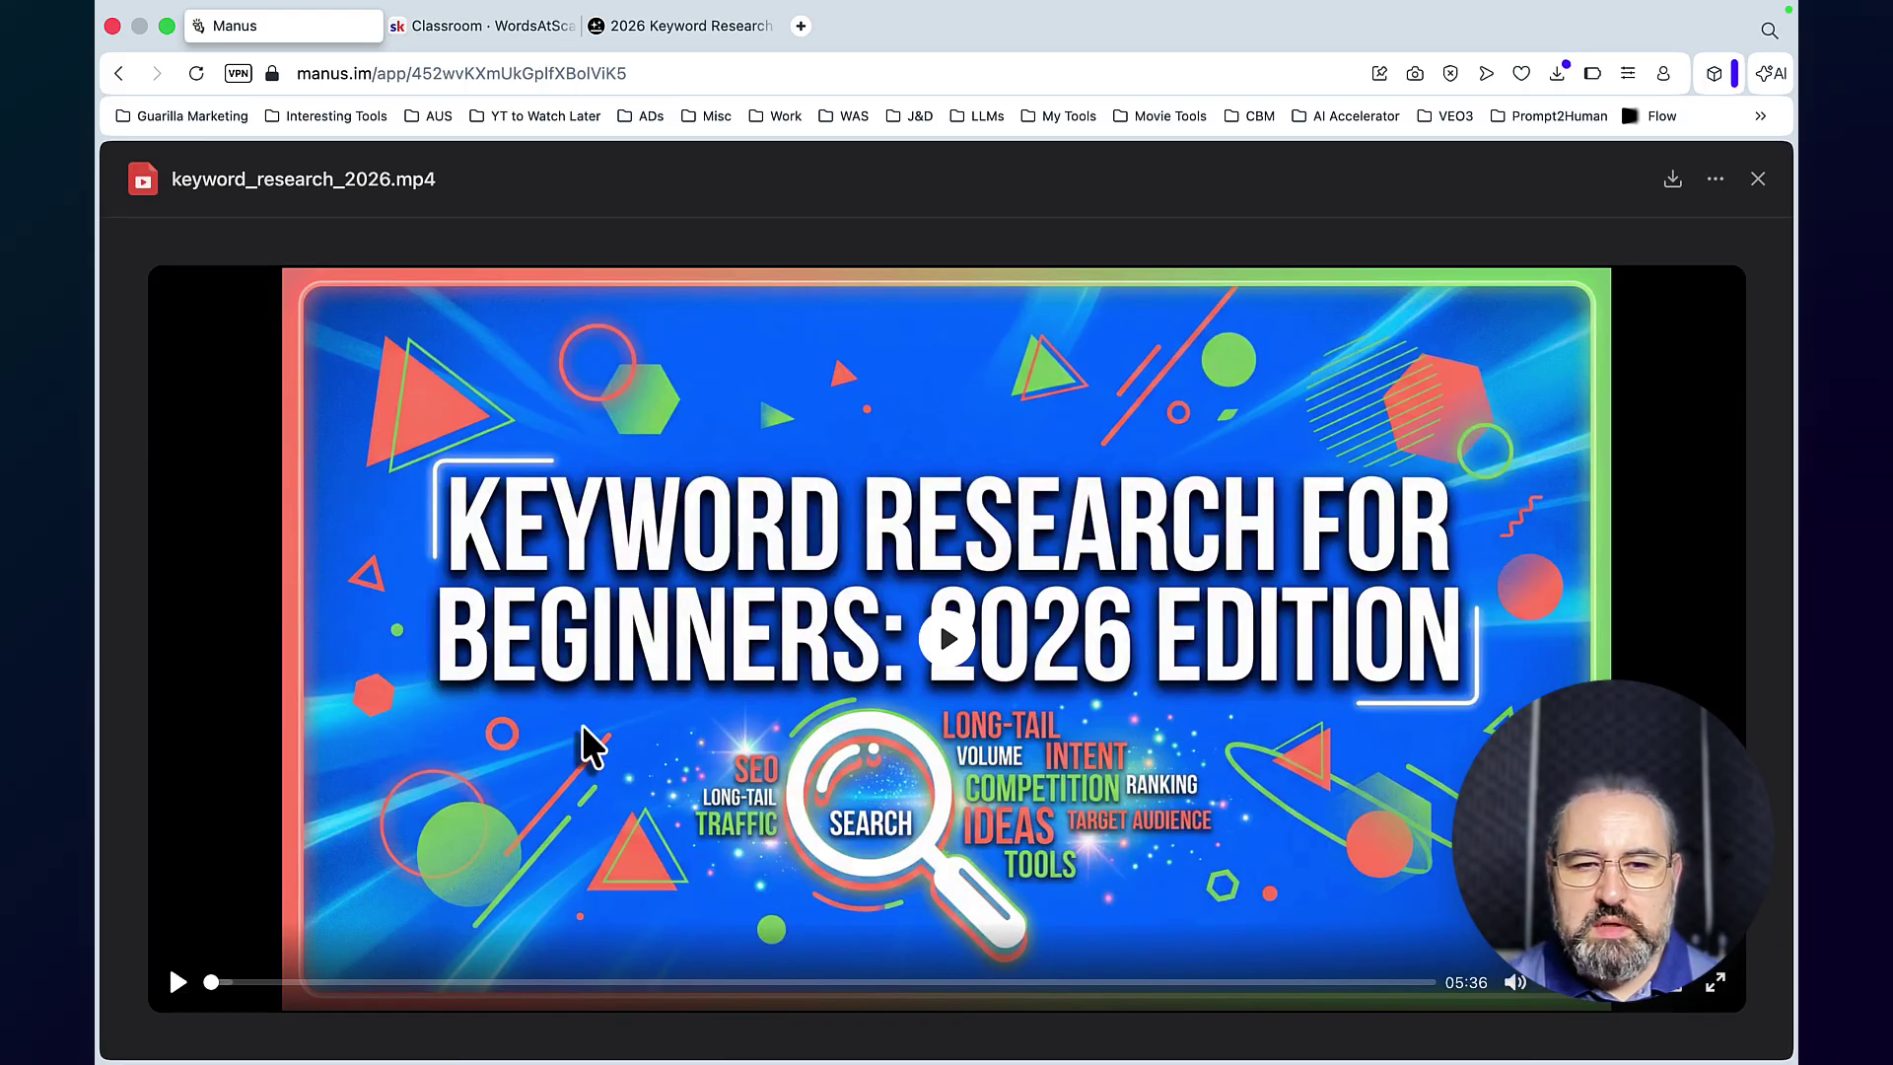
left_click(1716, 984)
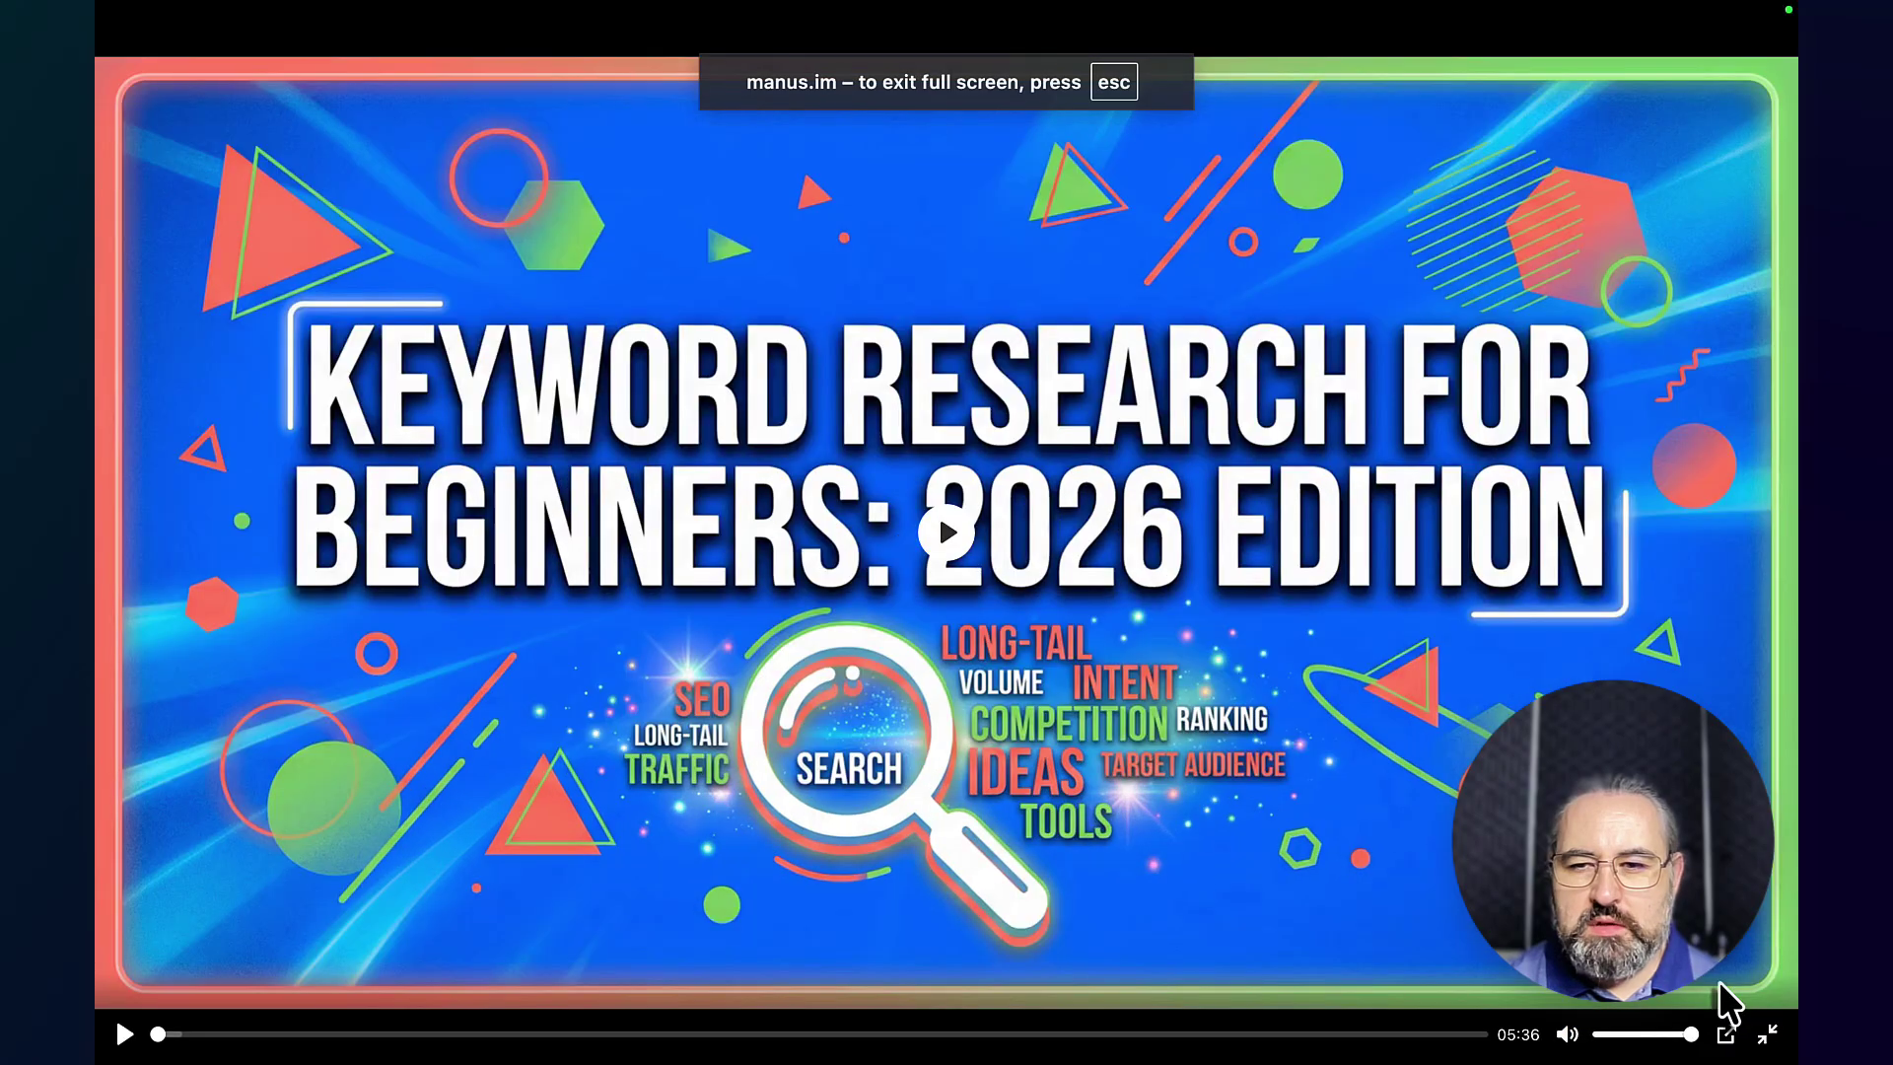
left_click(126, 1034)
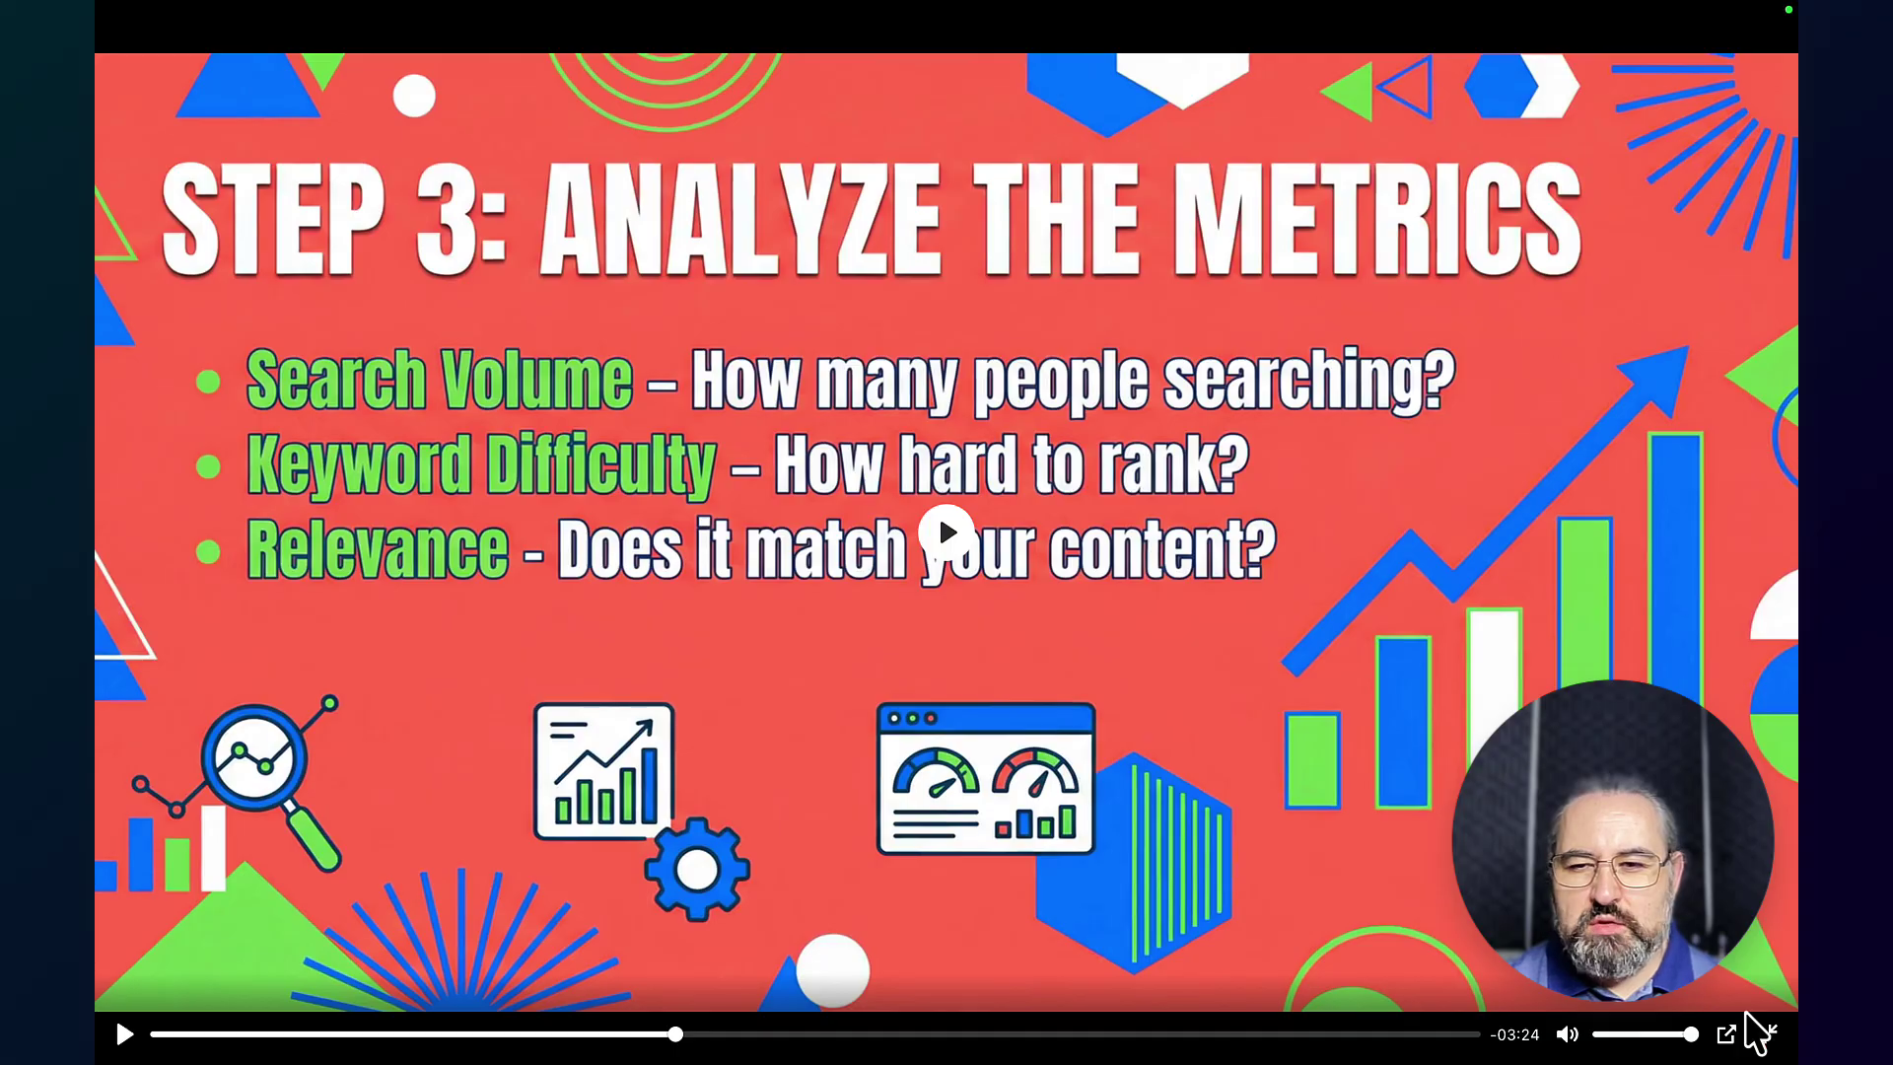
left_click(1769, 1033)
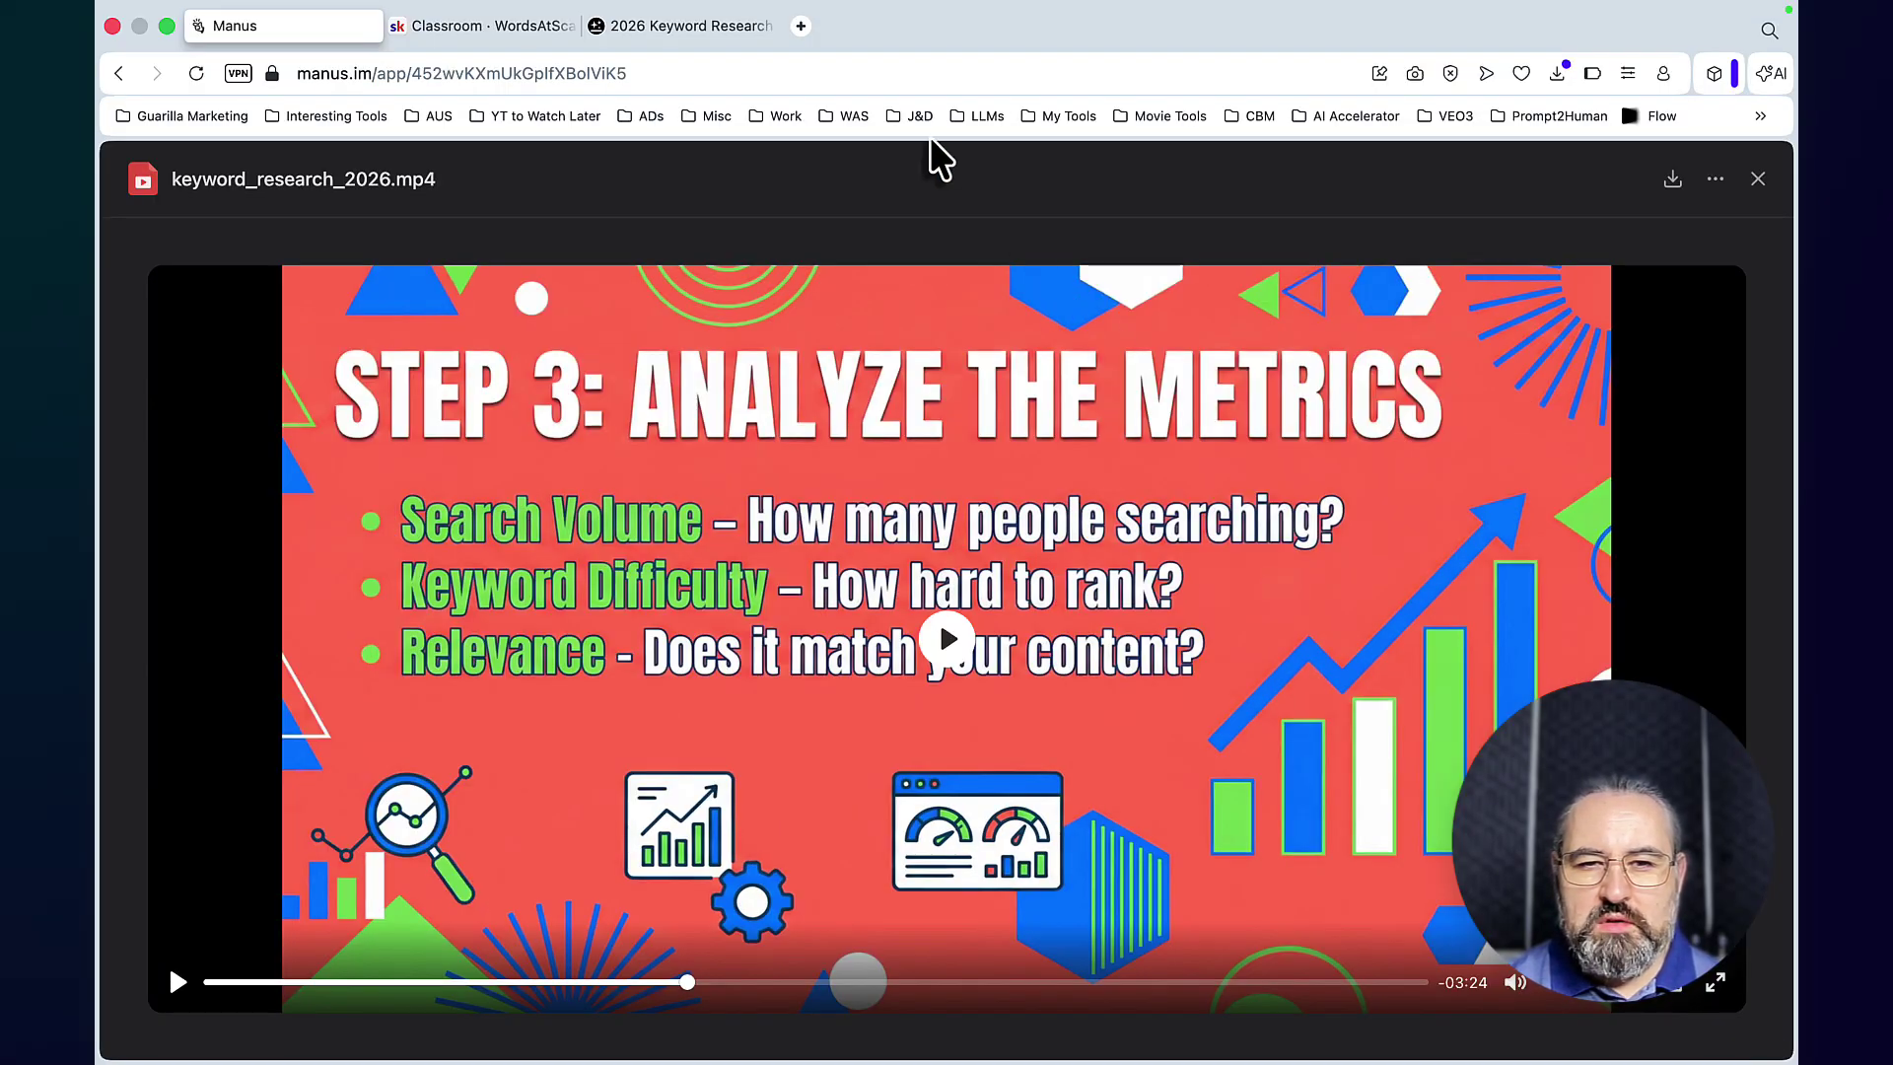
Step: Switch to the Genspark 2026 Keyword Research tab and view its 20-slide coverage and empty editor
left_click(767, 27)
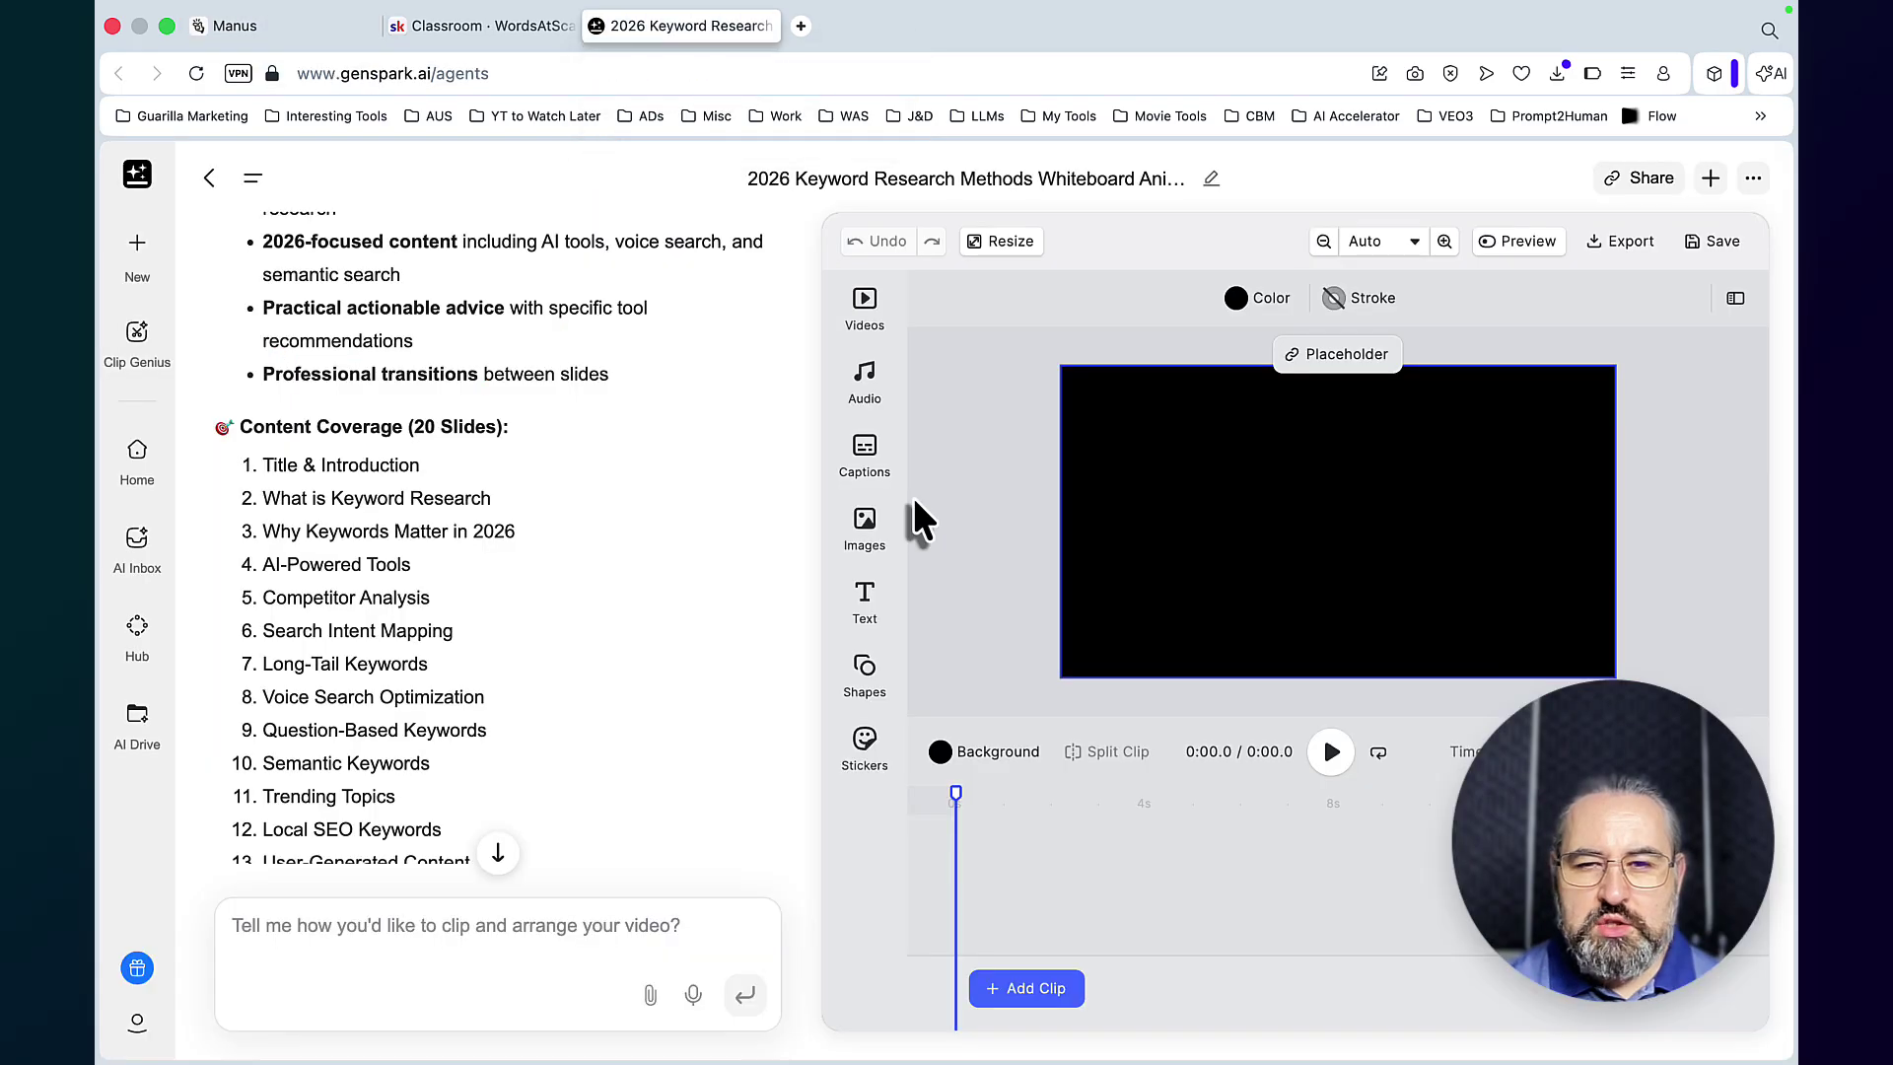
scroll(564, 583, "down", 10)
scroll(564, 584, "up", 10)
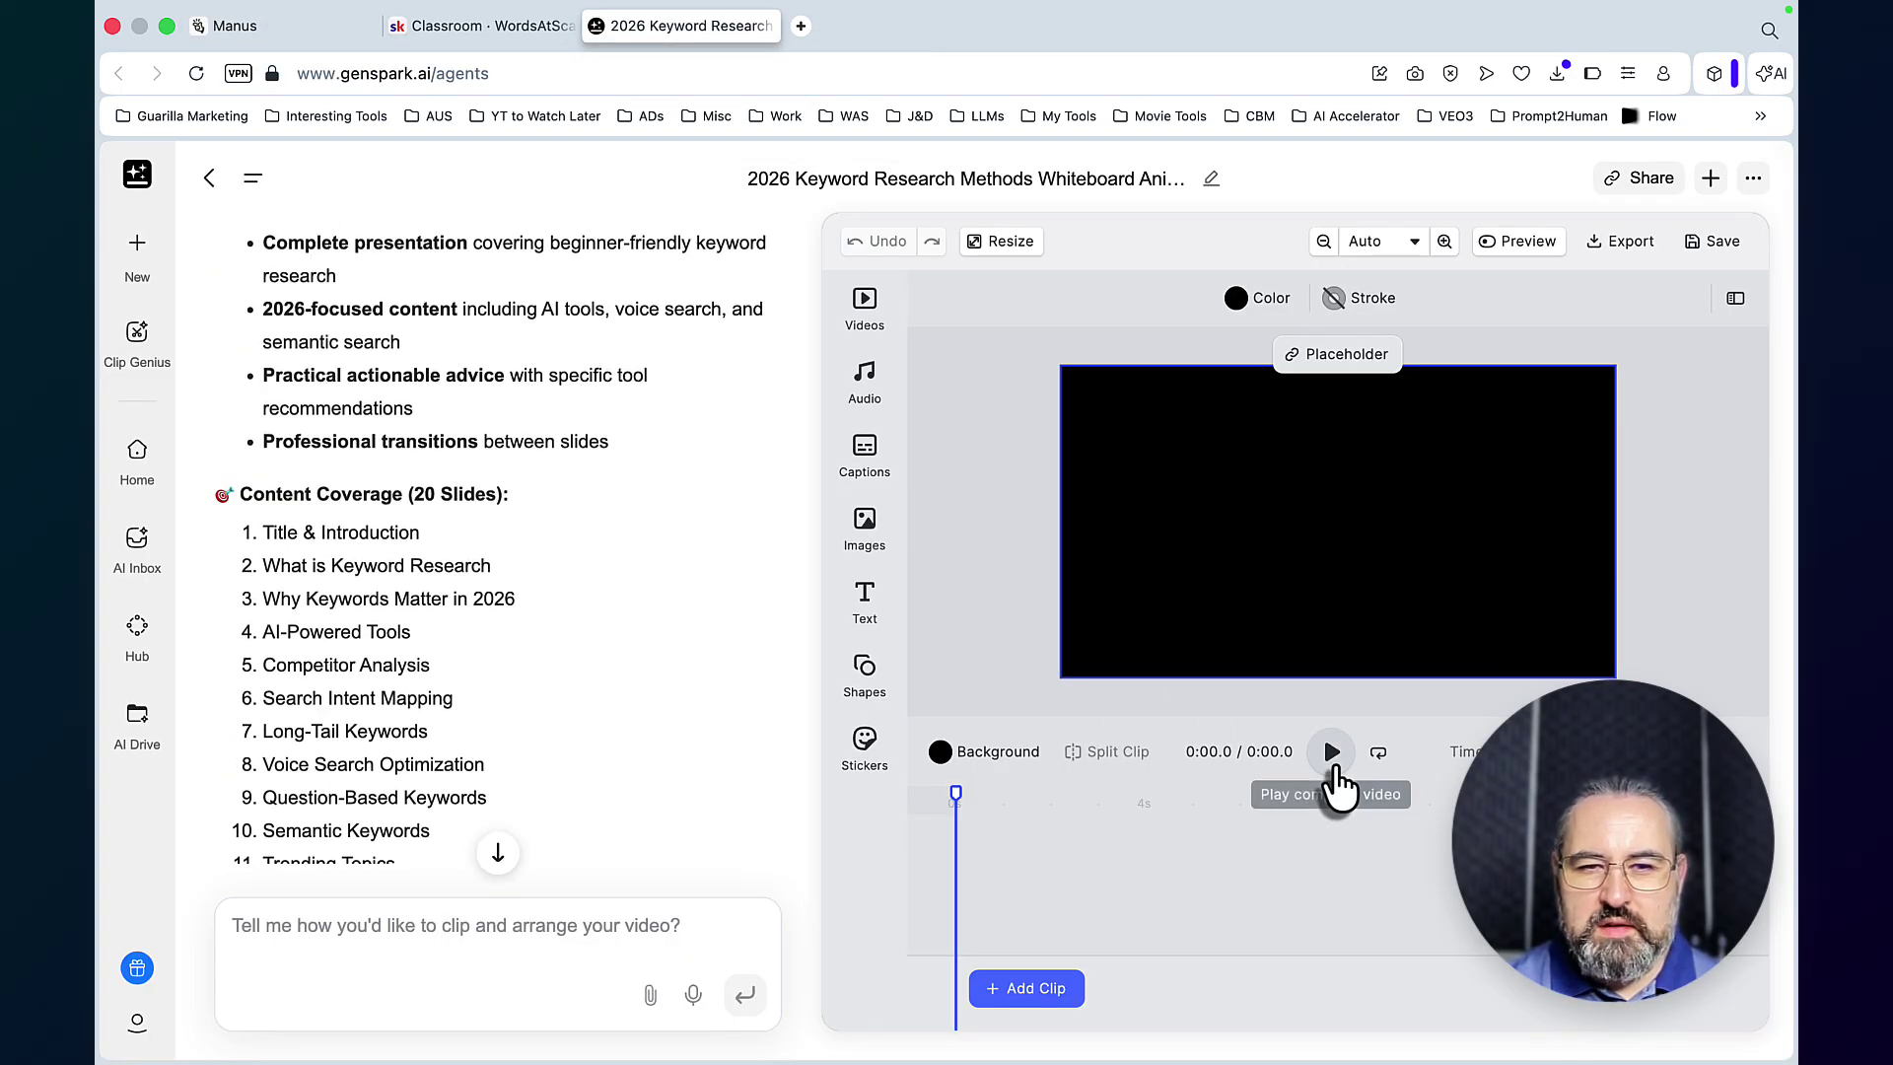
Step: Close the Genspark tab and browse the SearchGAP Method course in the WordsAtScale classroom
left_click(595, 28)
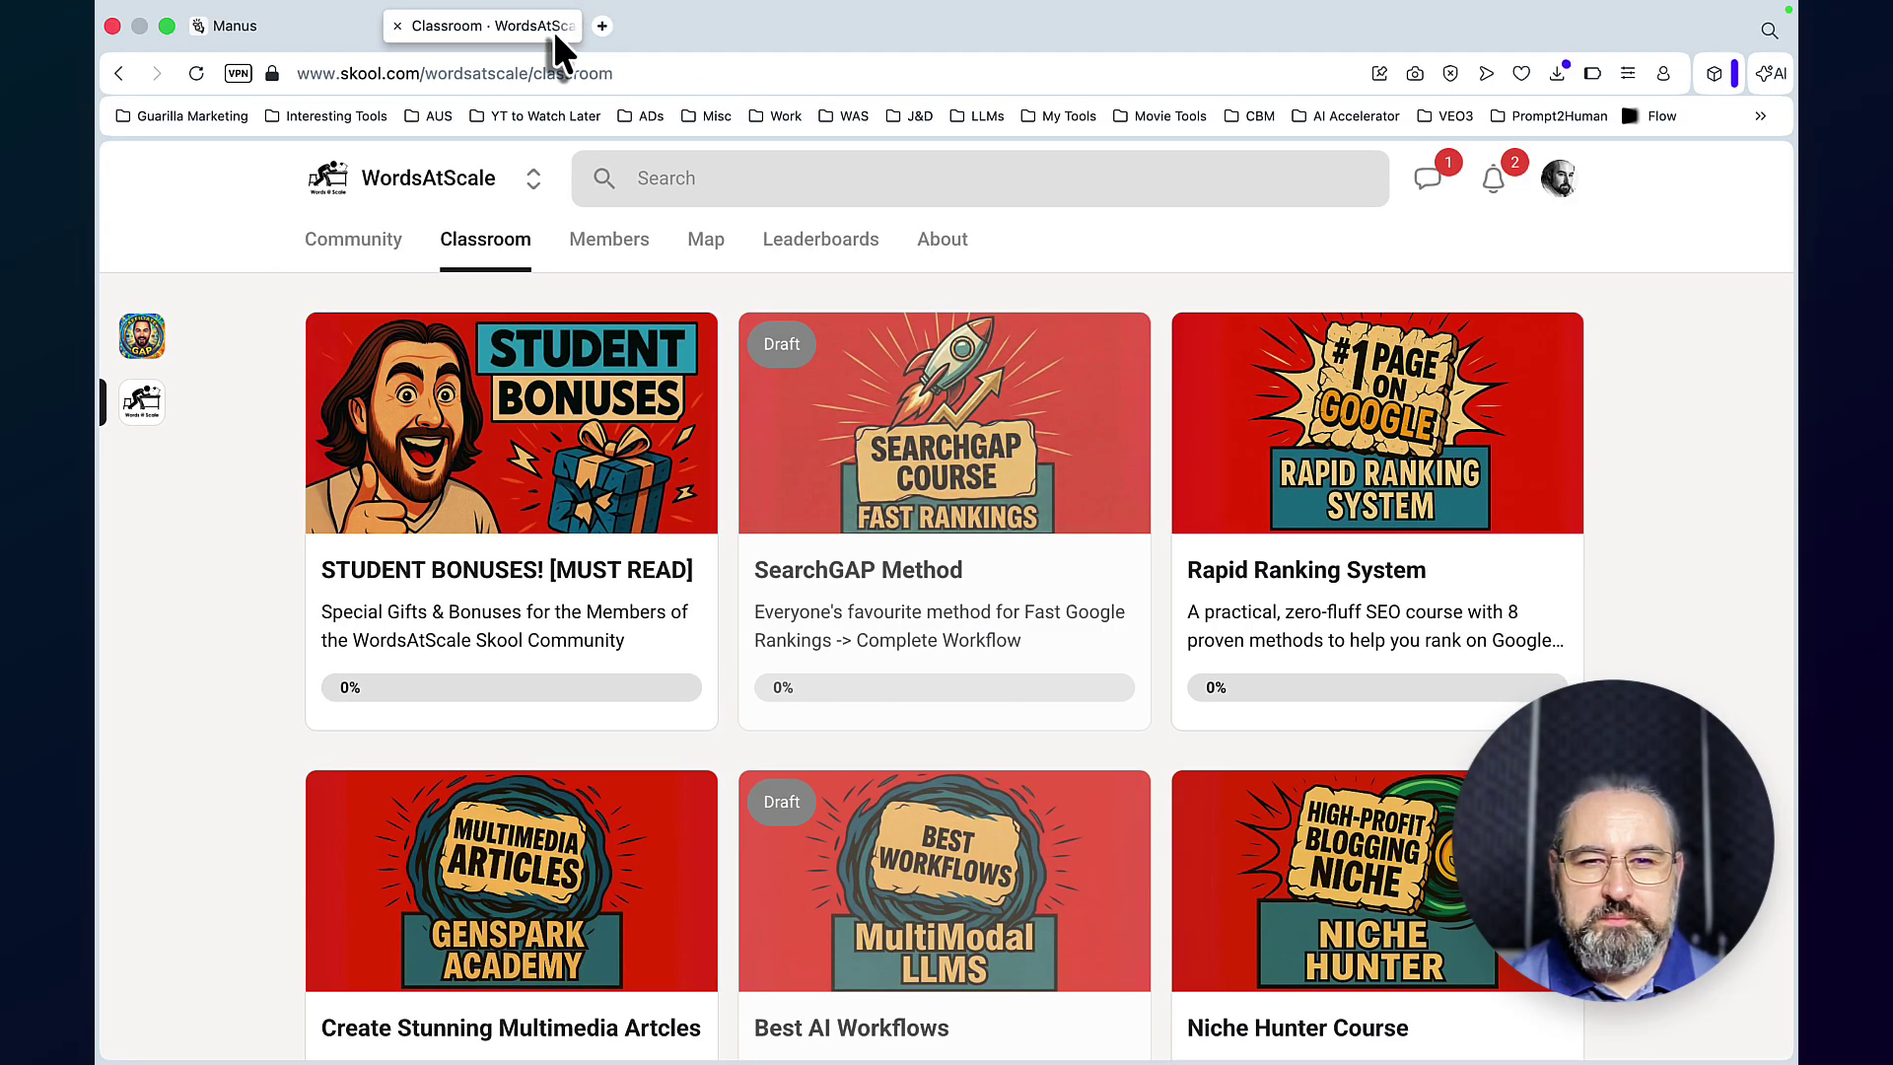
left_click(819, 588)
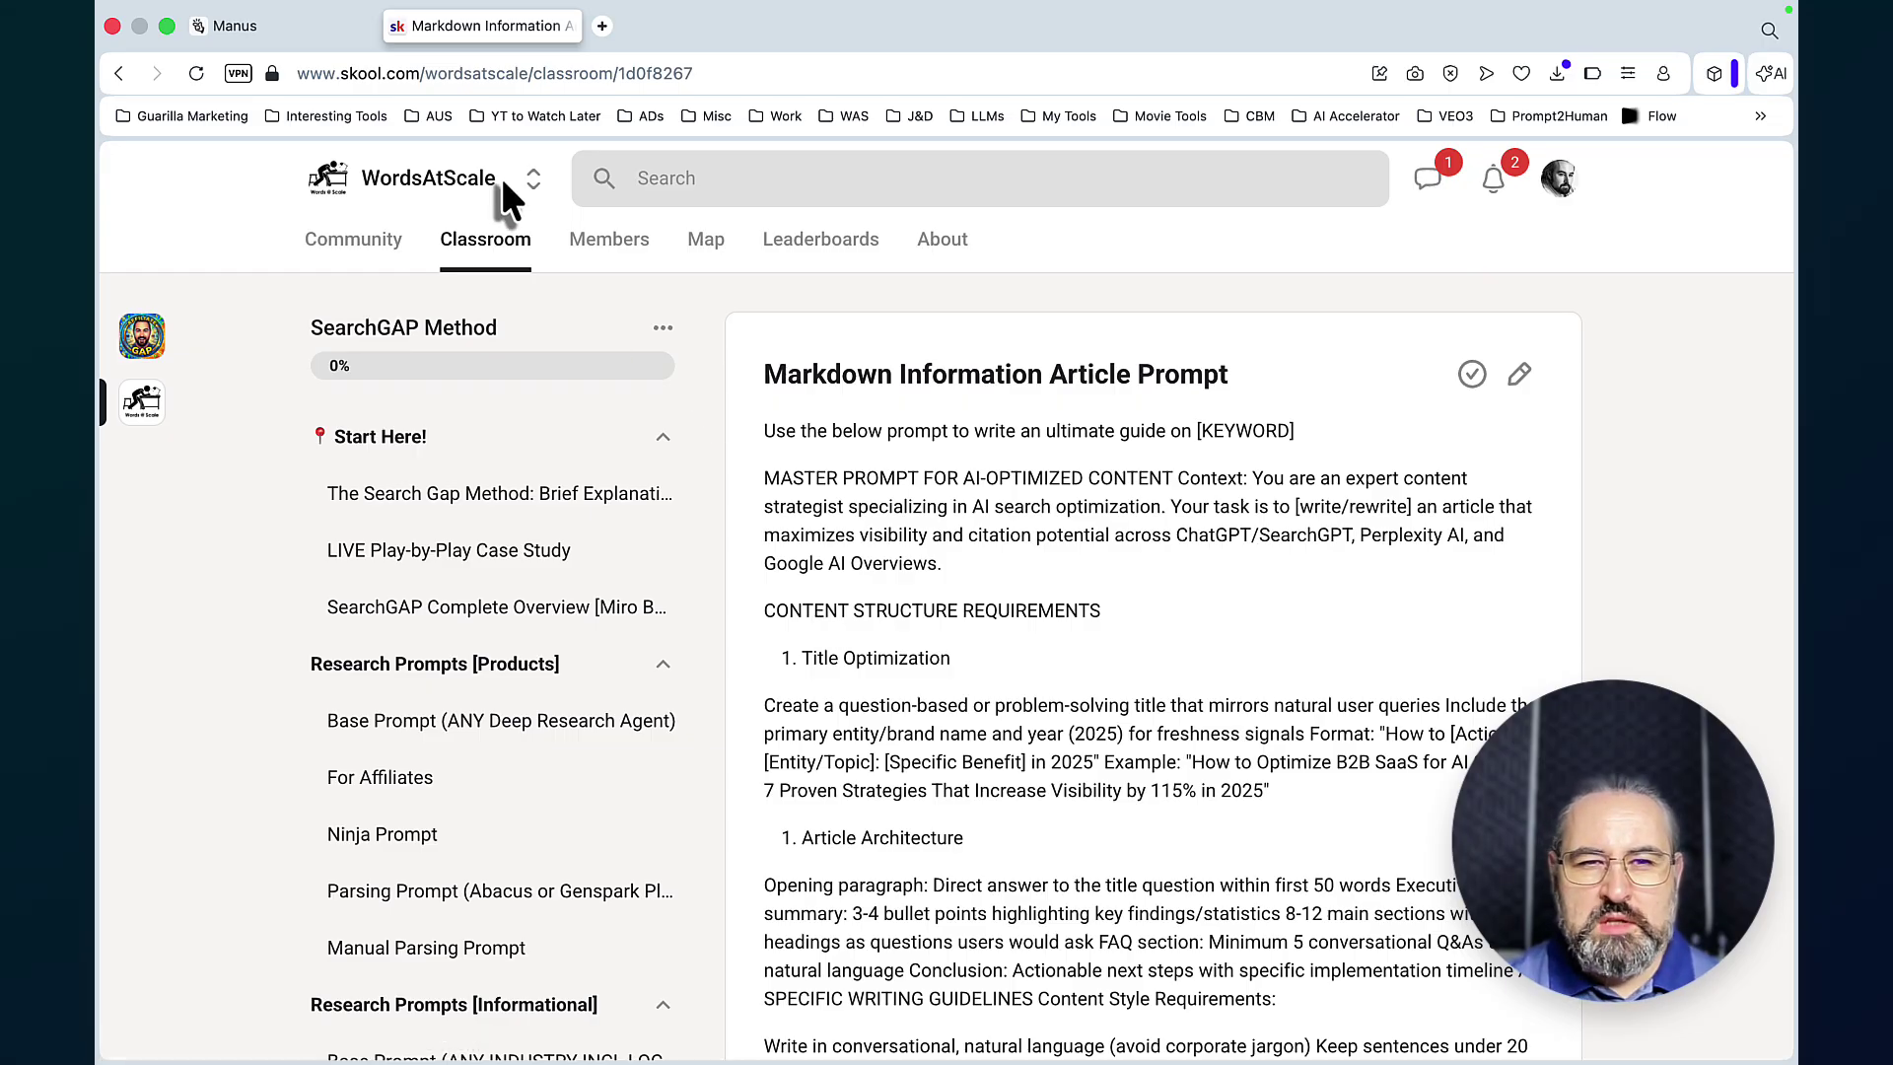
left_click(535, 188)
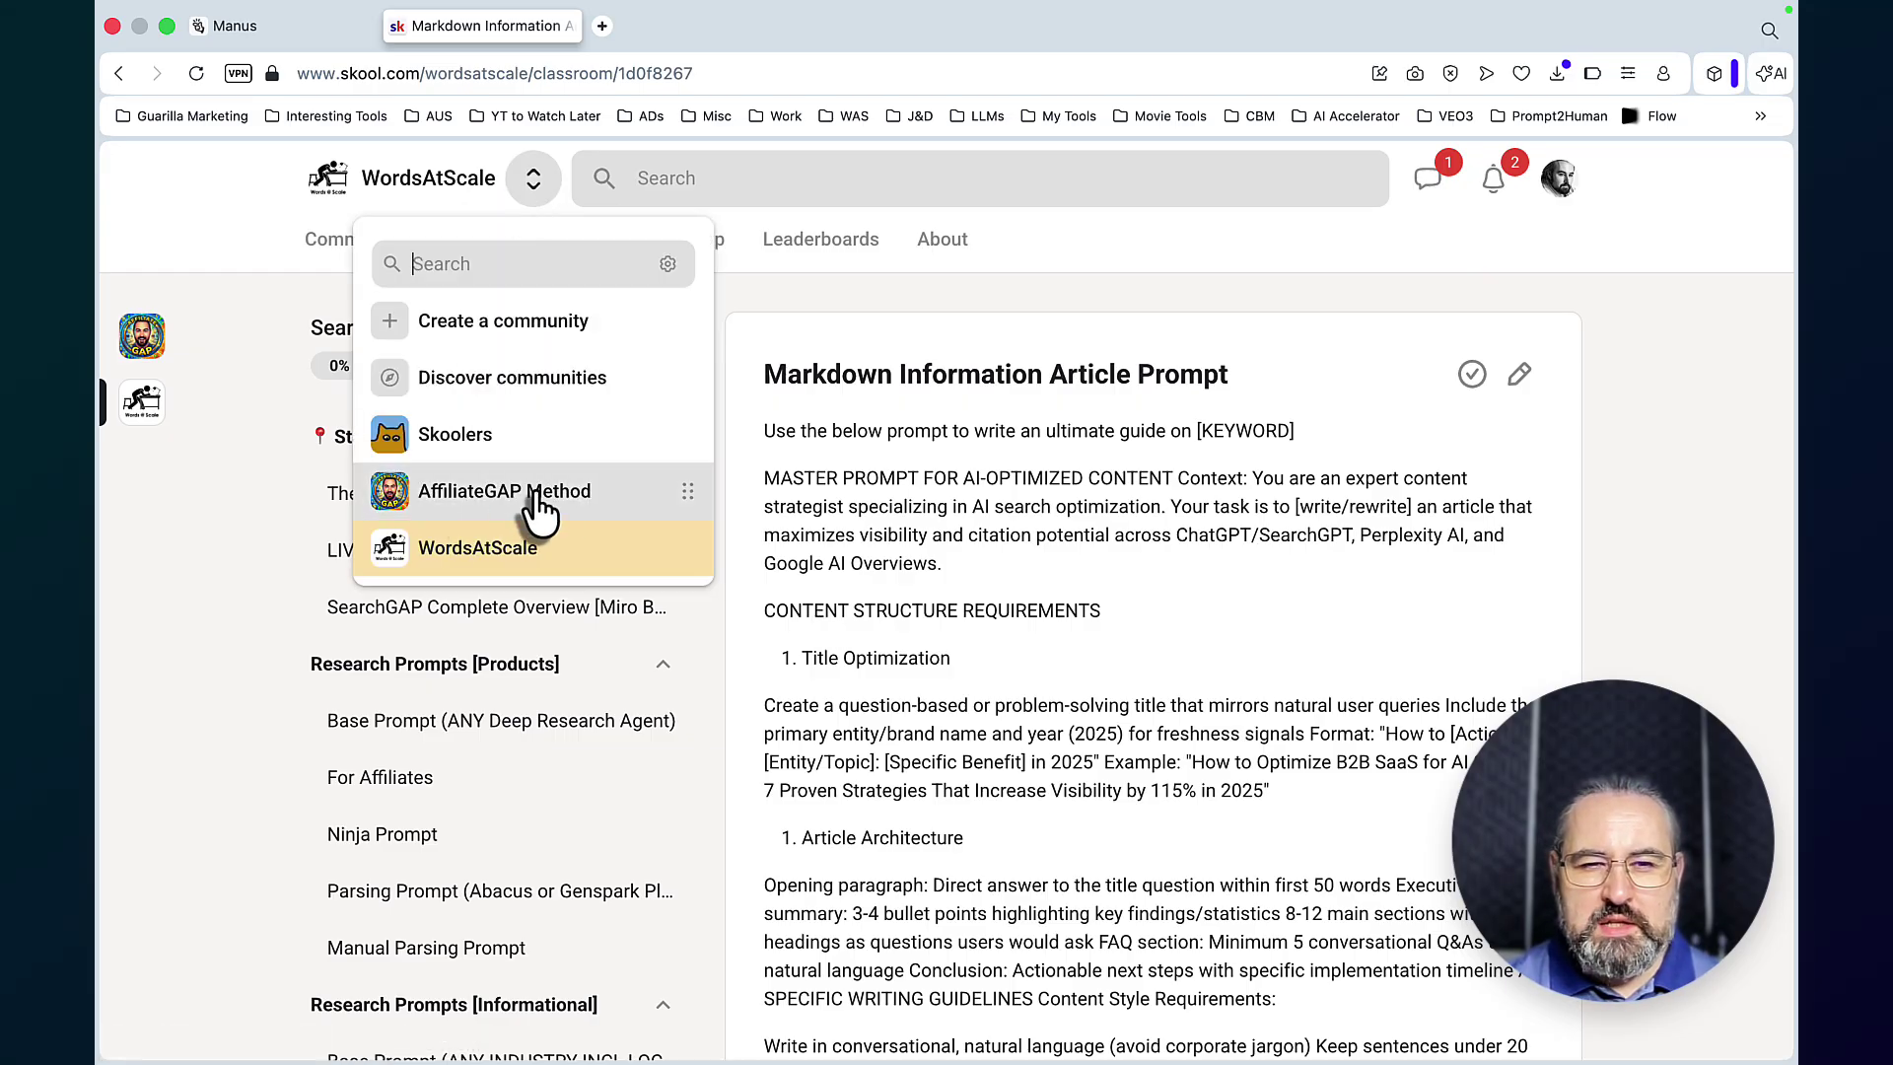
left_click(246, 264)
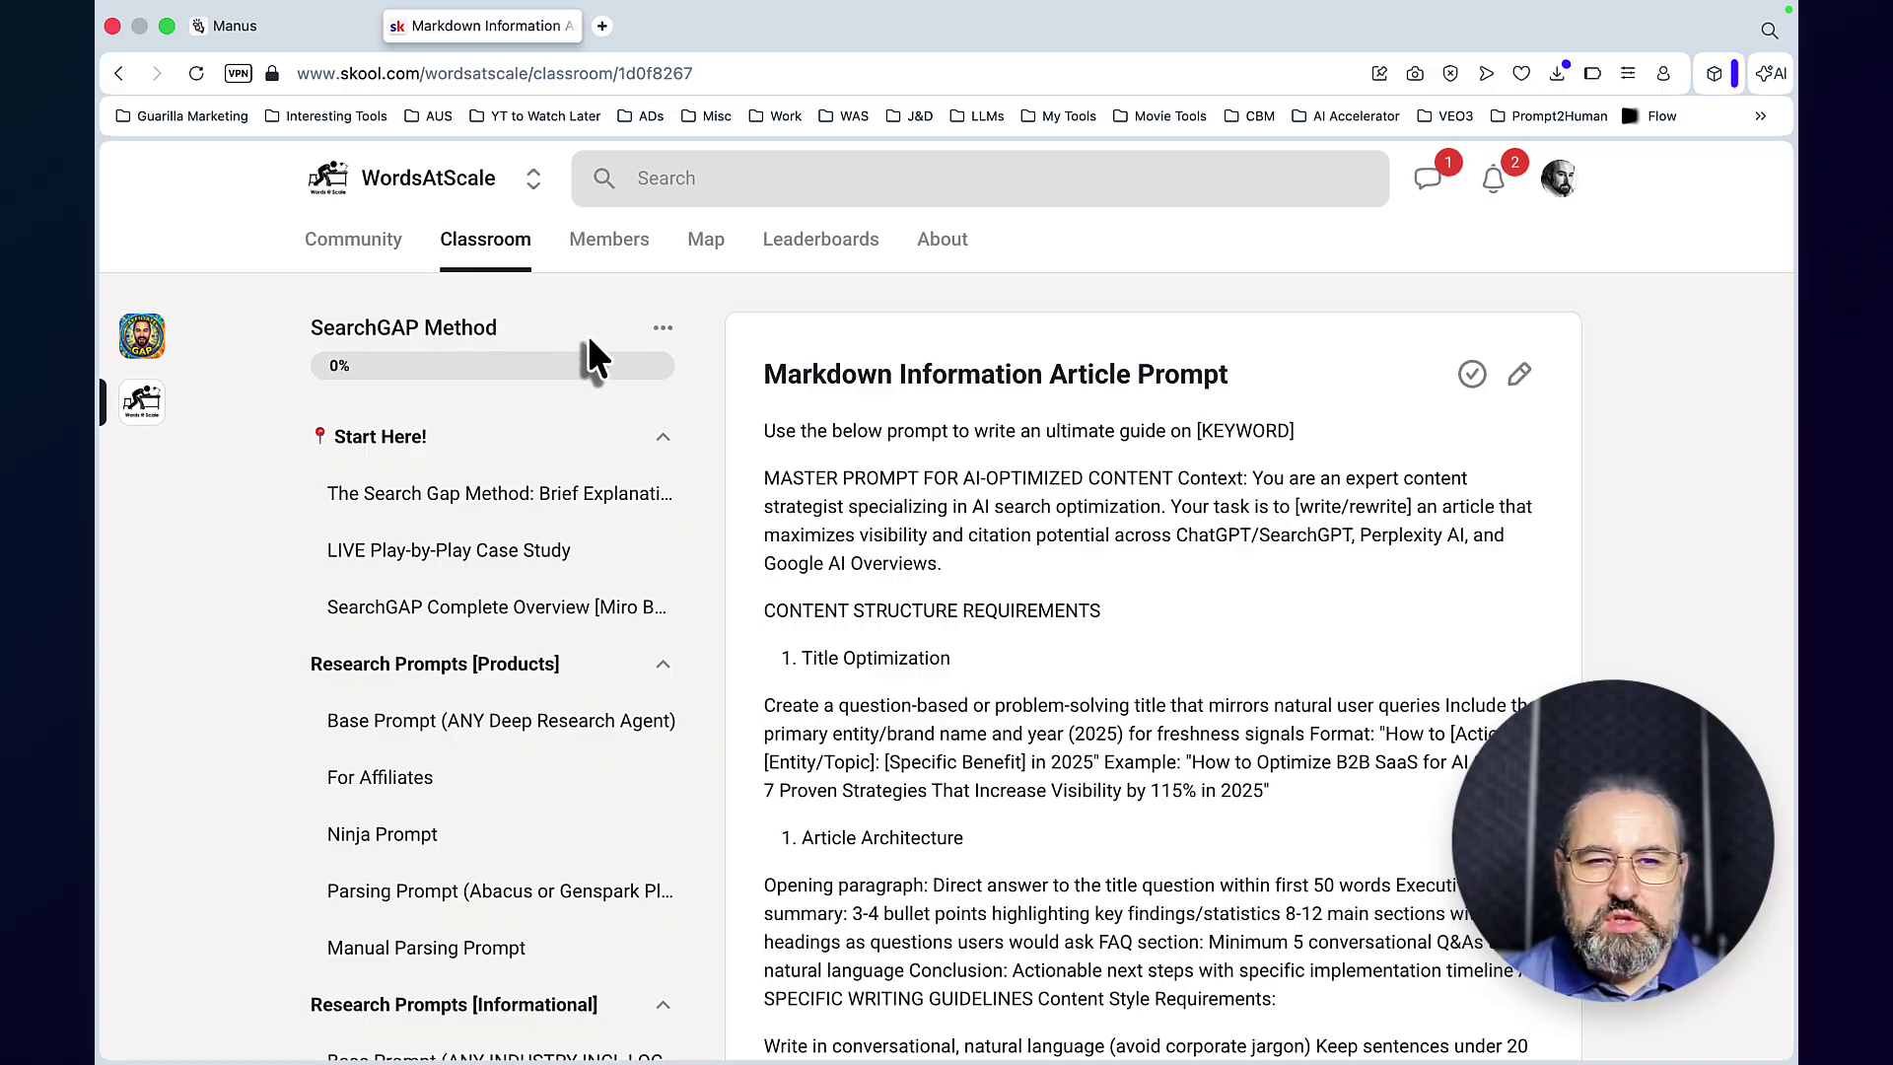
scroll(615, 377, "down", 4)
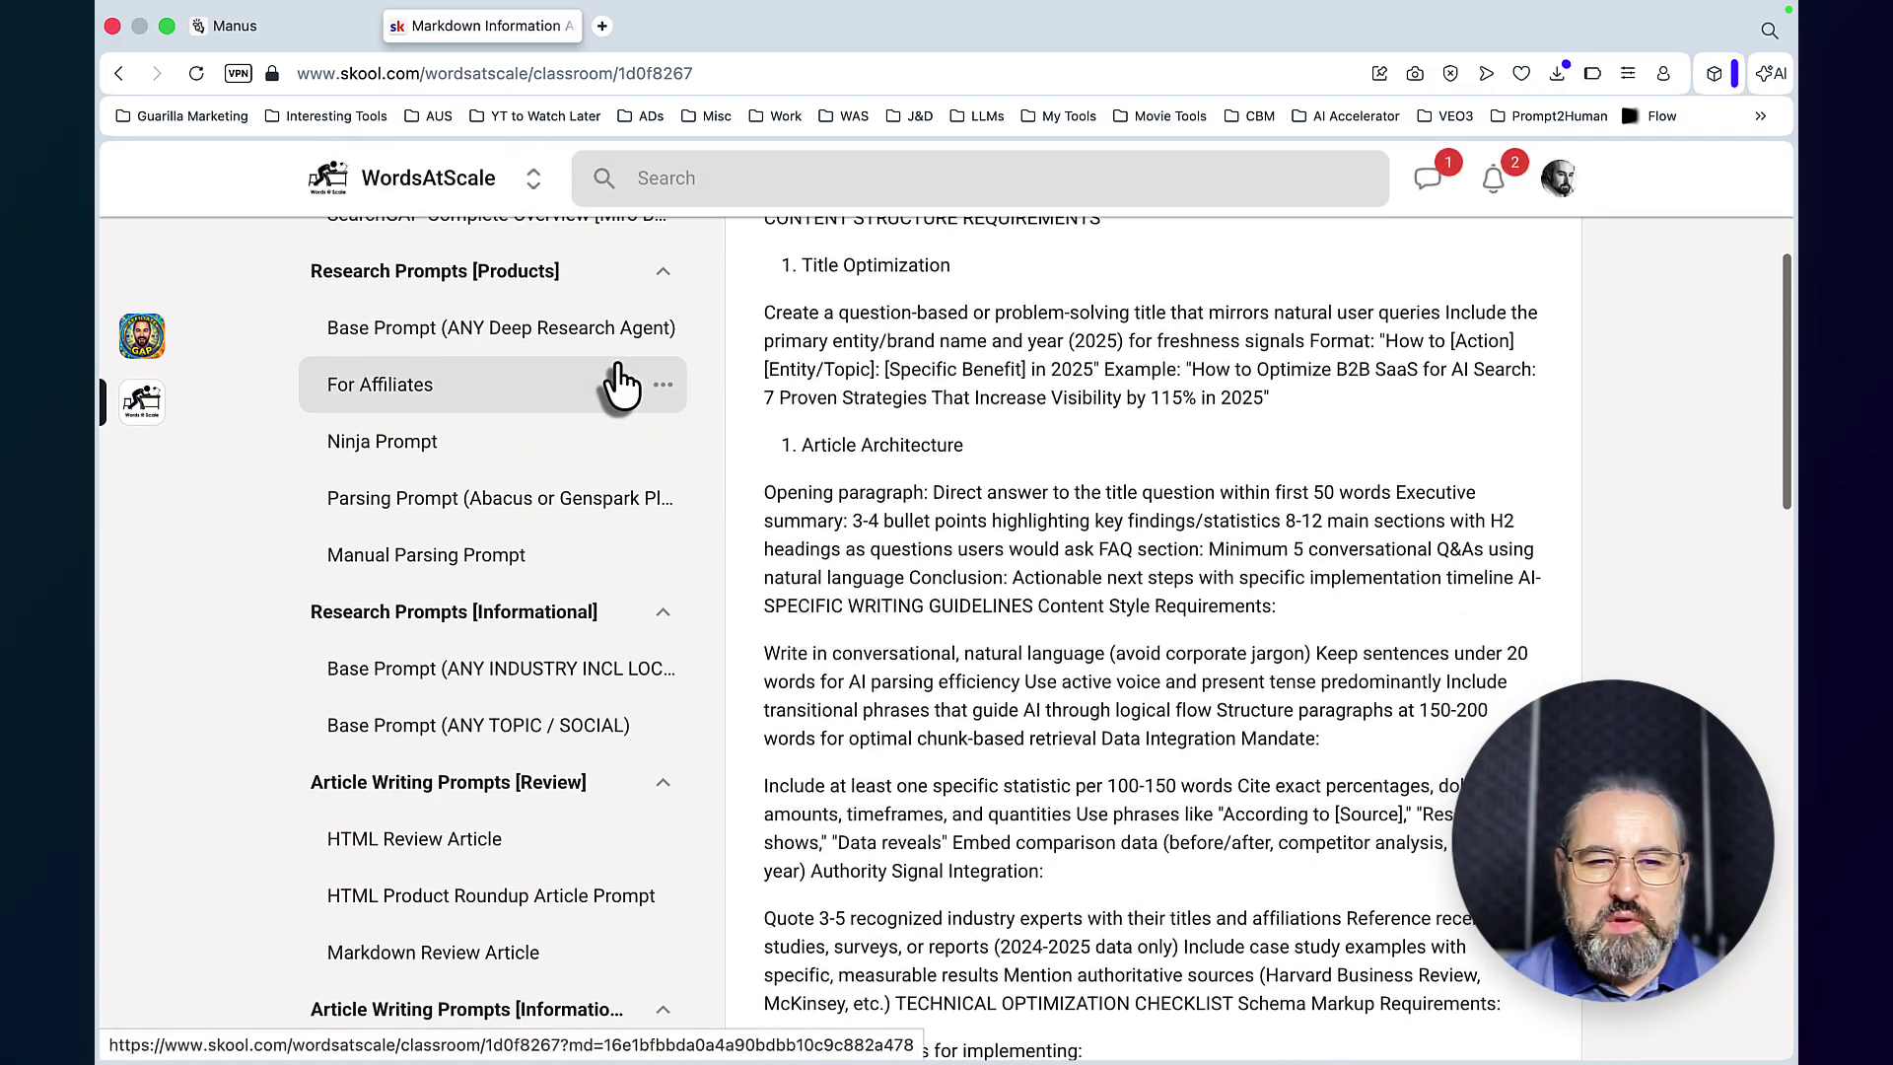
scroll(619, 383, "down", 10)
key("super+bracketleft")
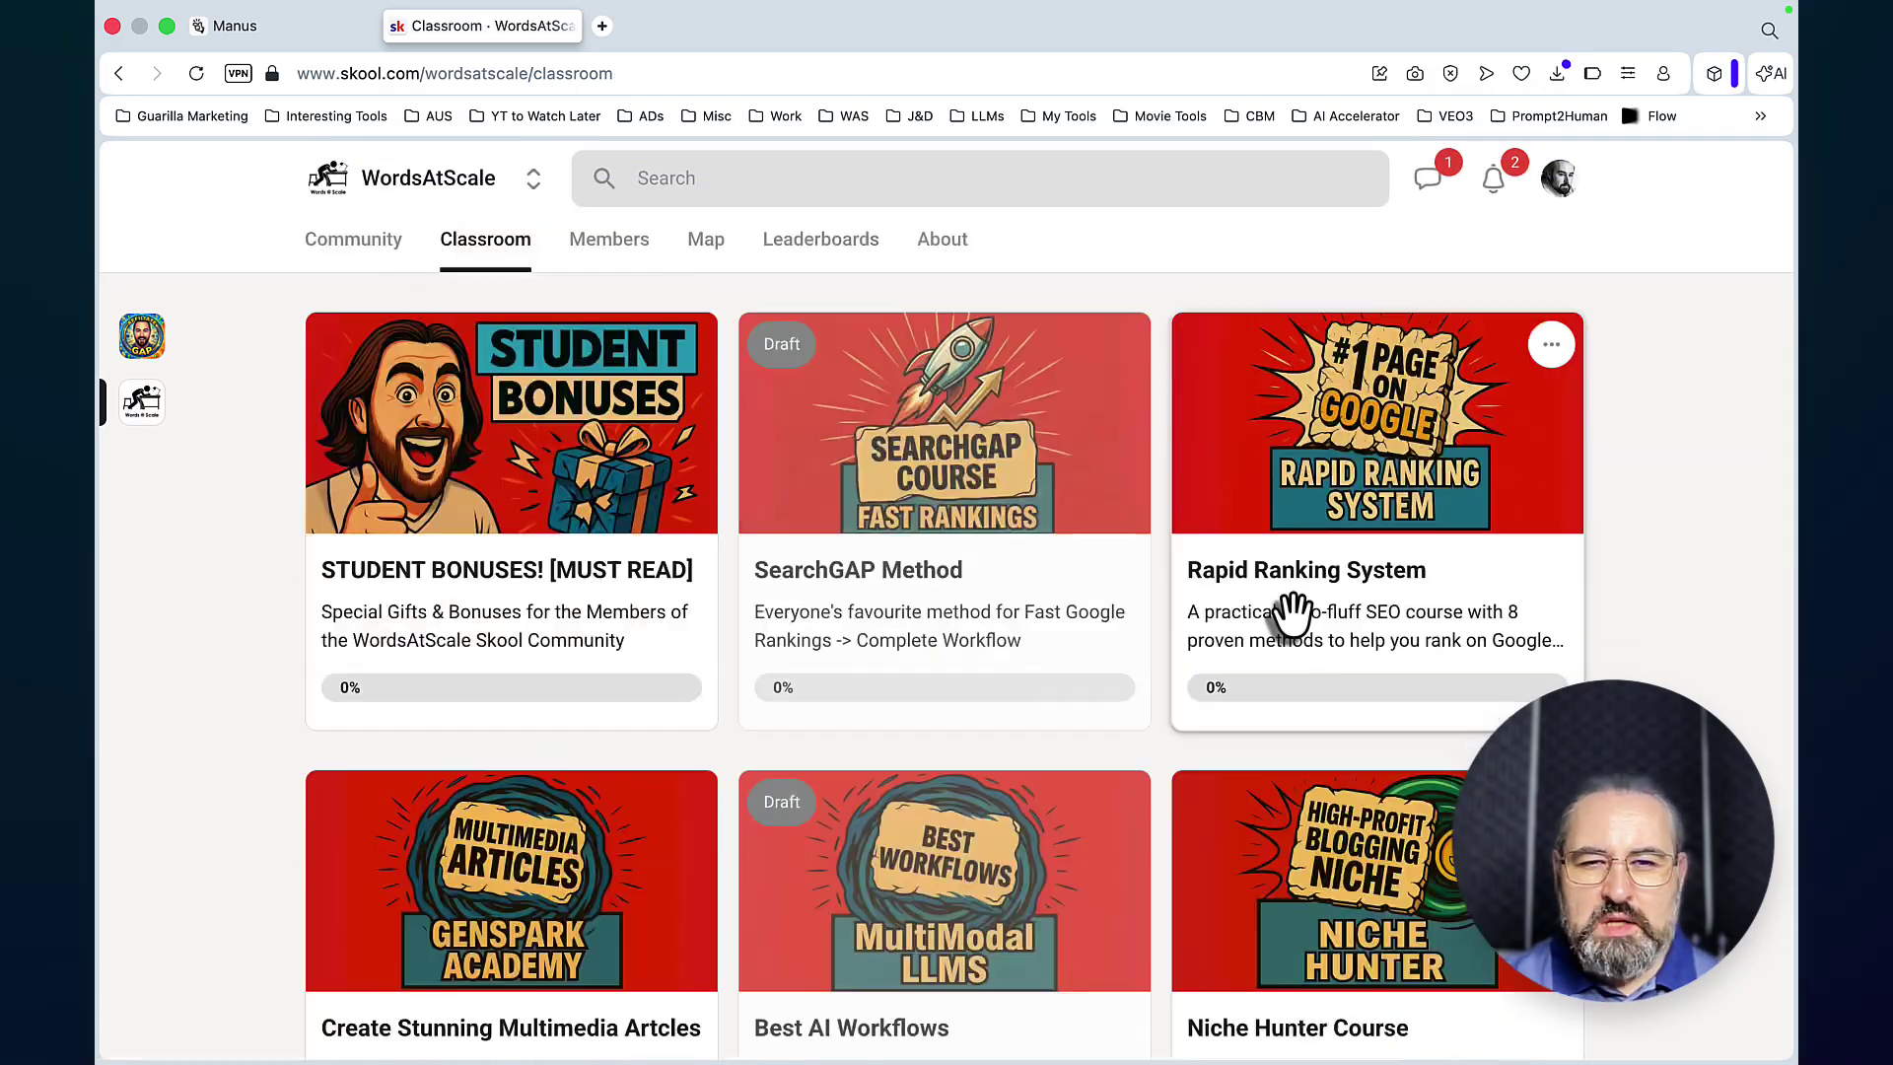
Step: Browse the Rapid Ranking System course, then open the Best AI Workflows course
left_click(1293, 613)
scroll(716, 458, "down", 3)
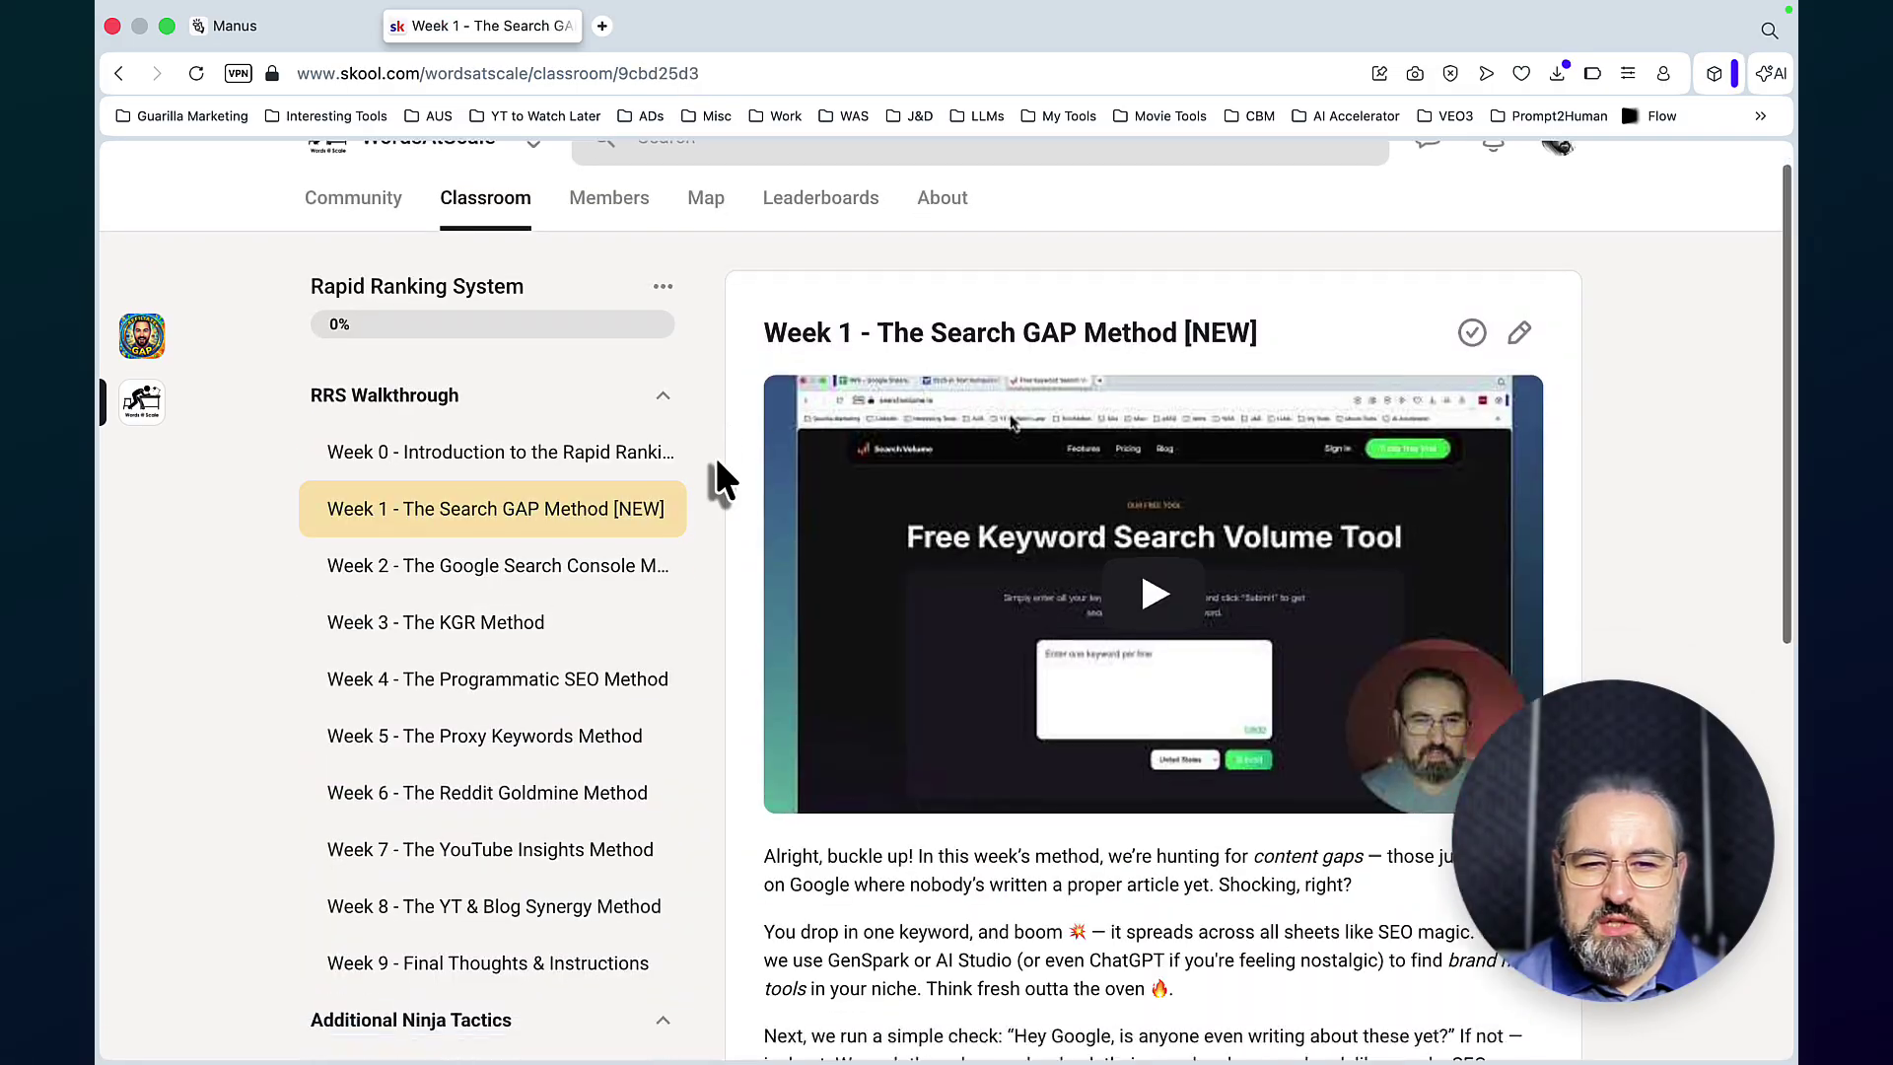
scroll(716, 457, "up", 3)
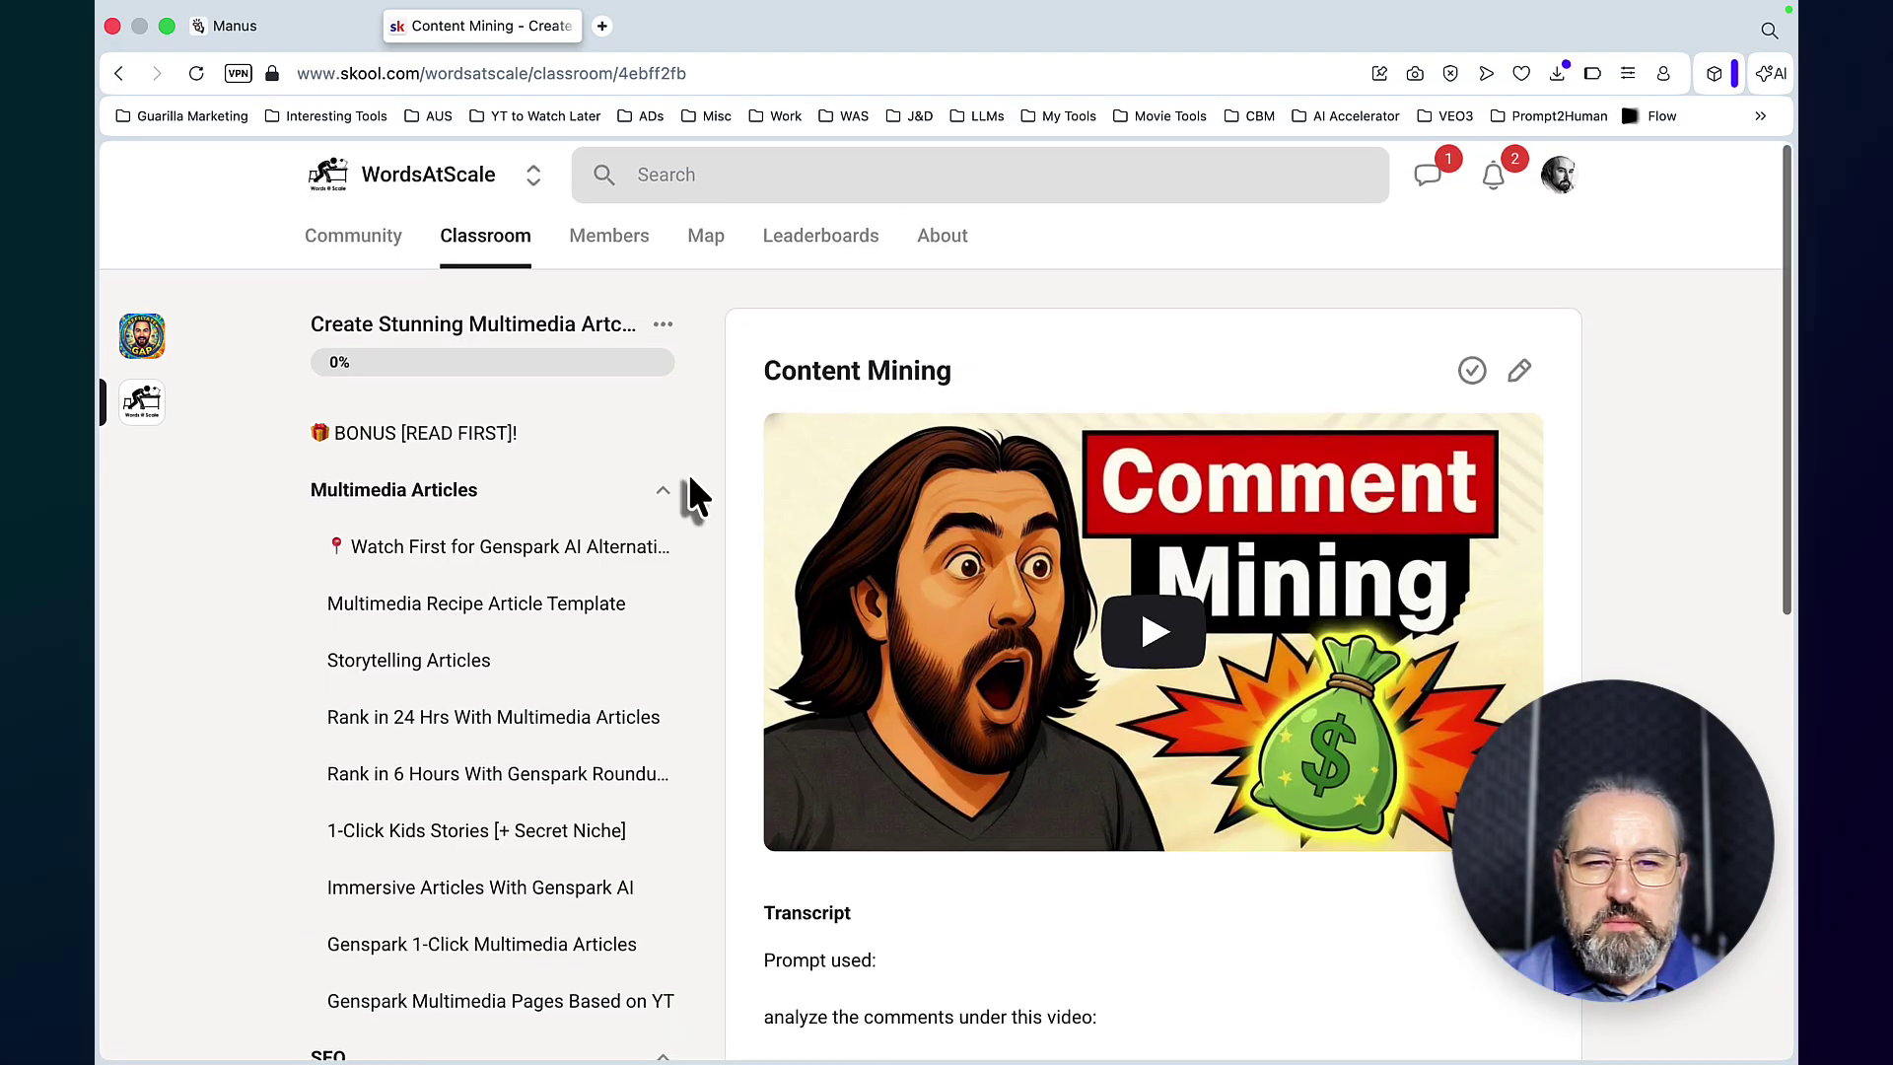
scroll(694, 493, "down", 10)
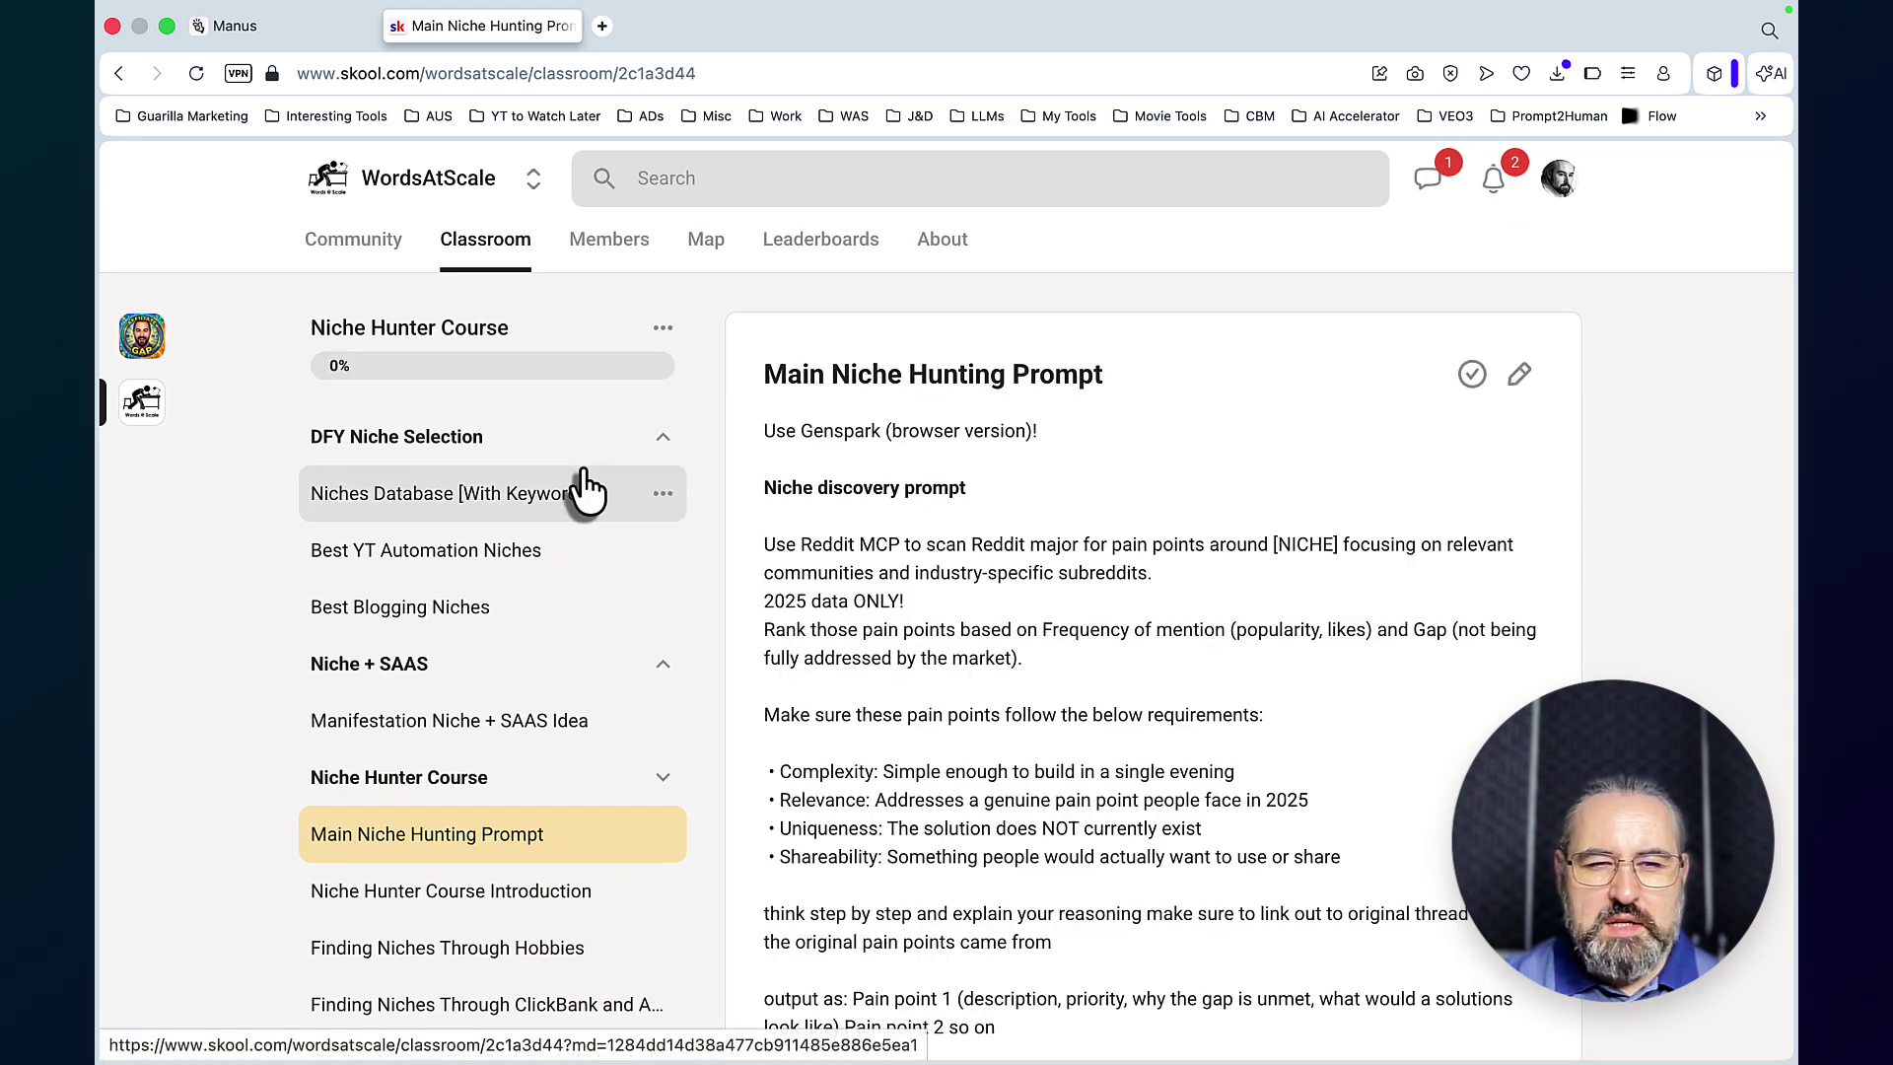
scroll(588, 490, "down", 10)
scroll(588, 490, "down", 2)
scroll(588, 490, "up", 15)
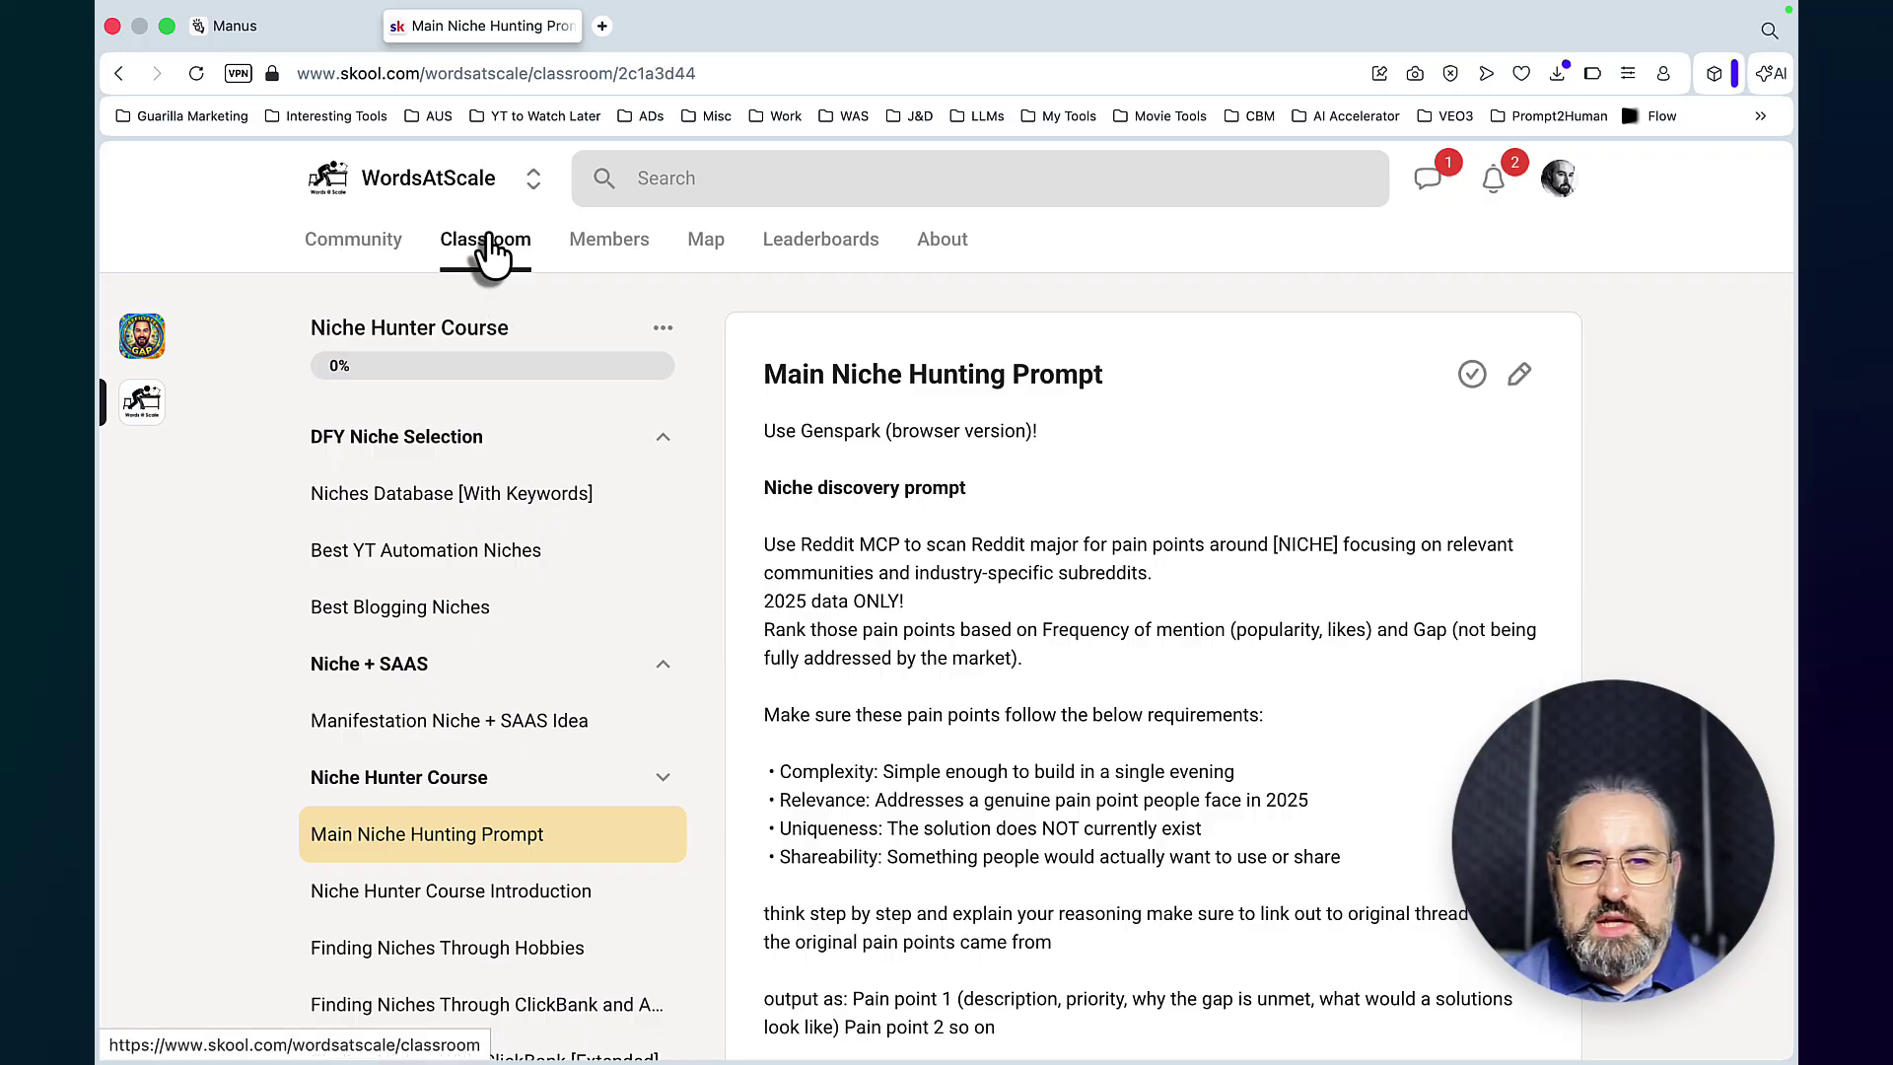
left_click(486, 246)
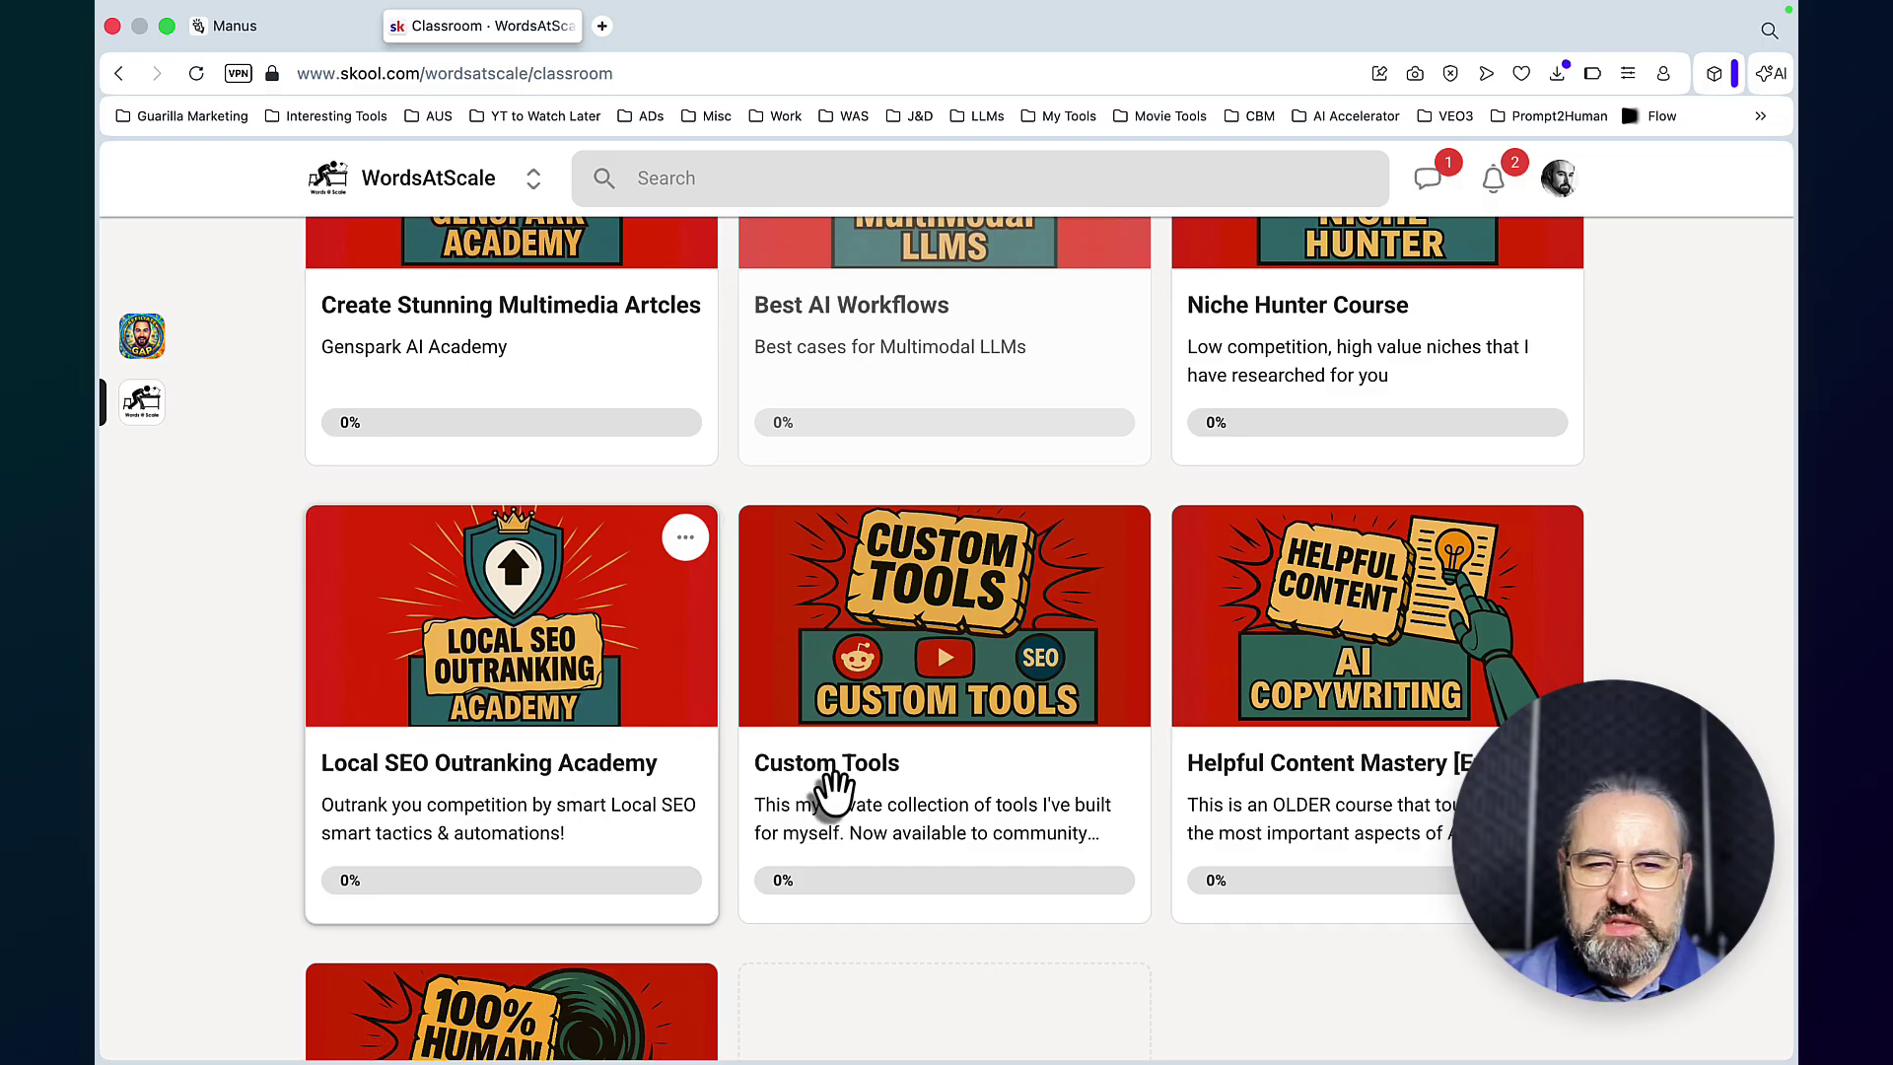
scroll(1026, 908, "up", 3)
left_click(848, 473)
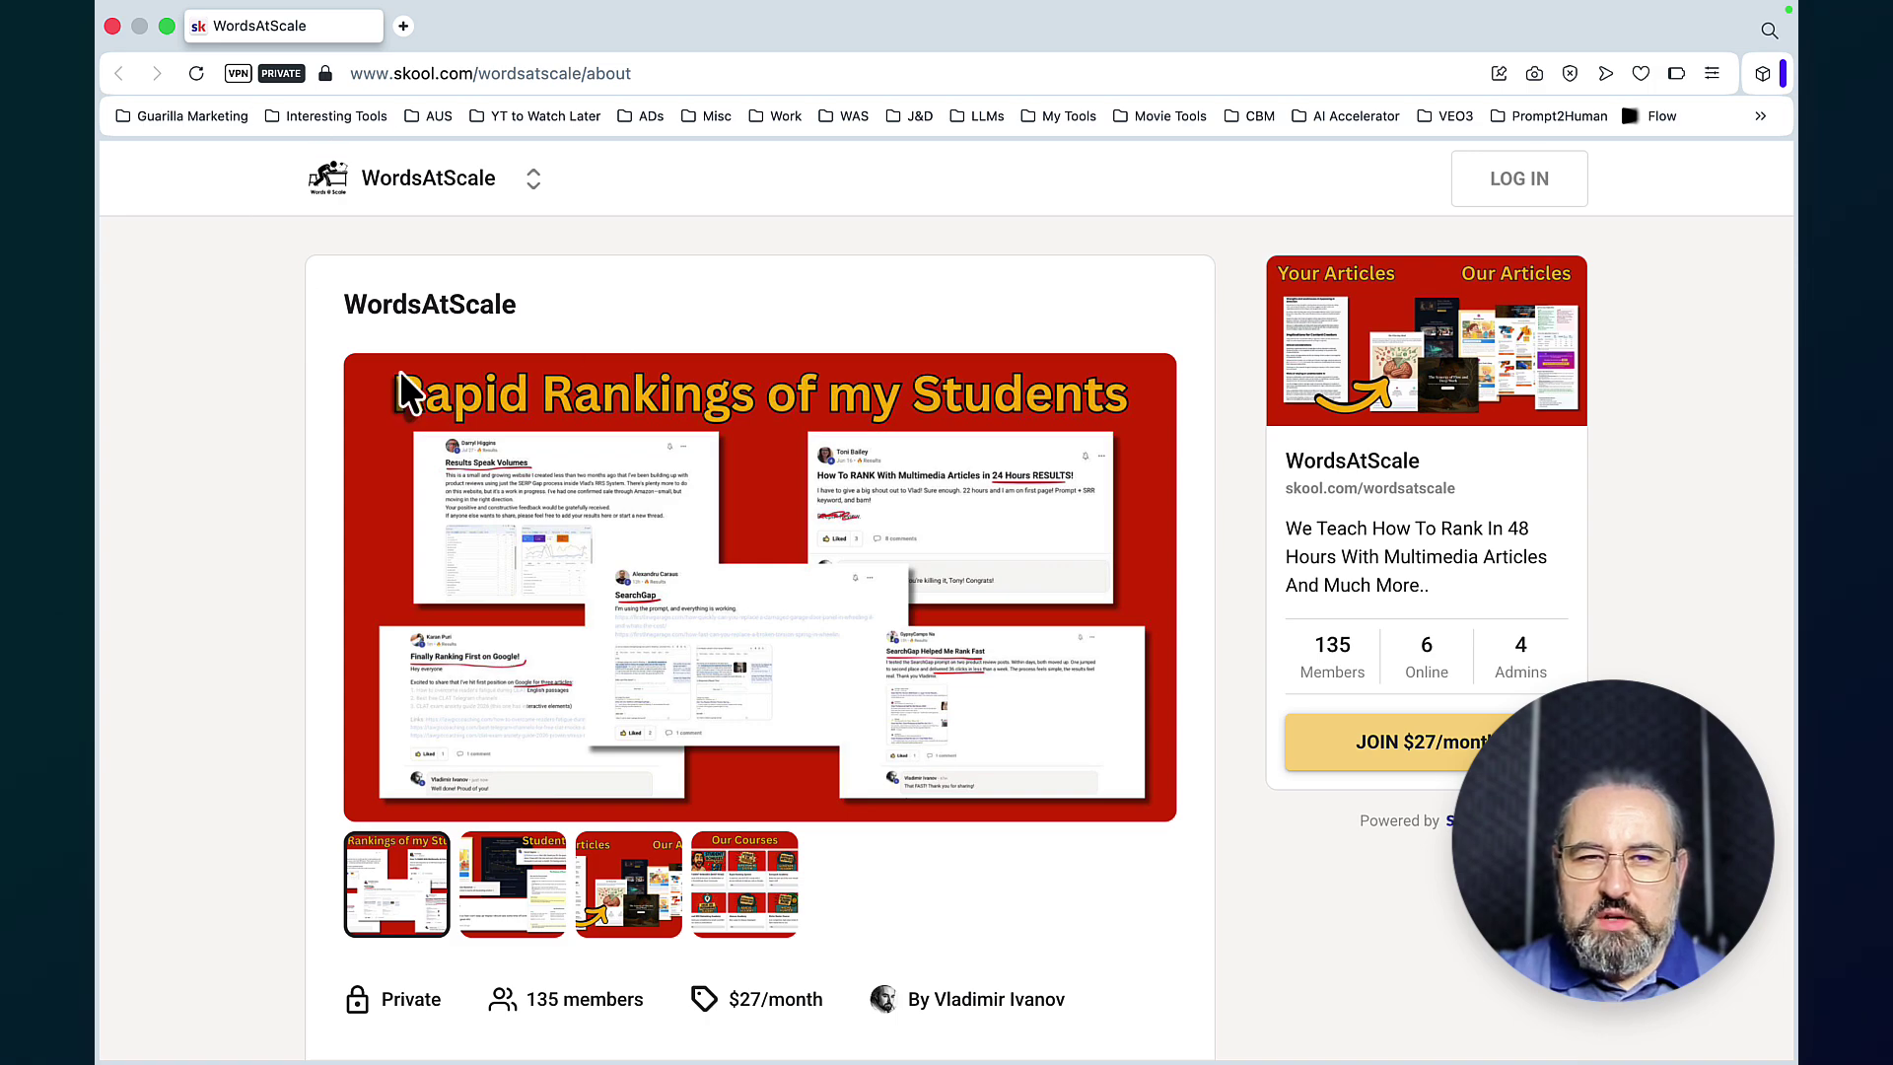
Step: Open the WordsAtScale plan page showing Standard $27/month, Premium $47/month and VIP $575/year
left_click(1423, 784)
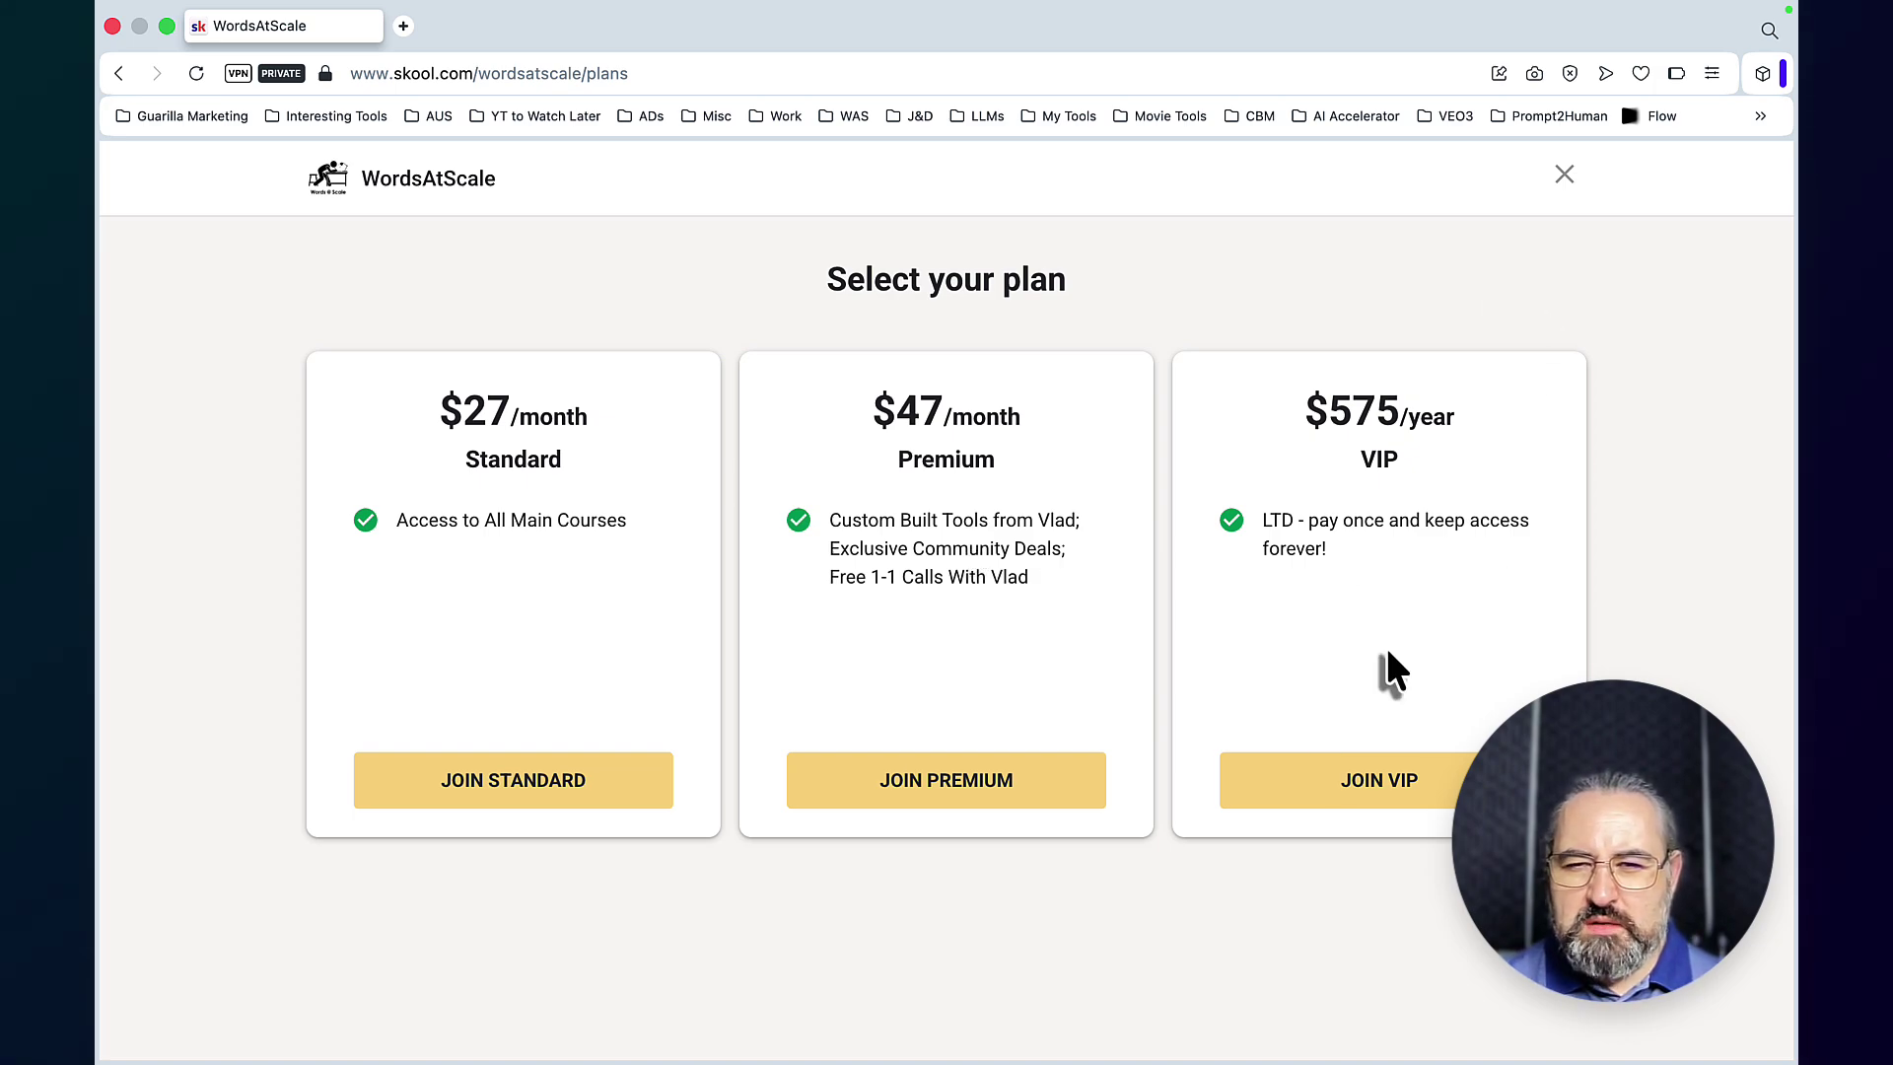
left_click_drag(1407, 412, 1487, 421)
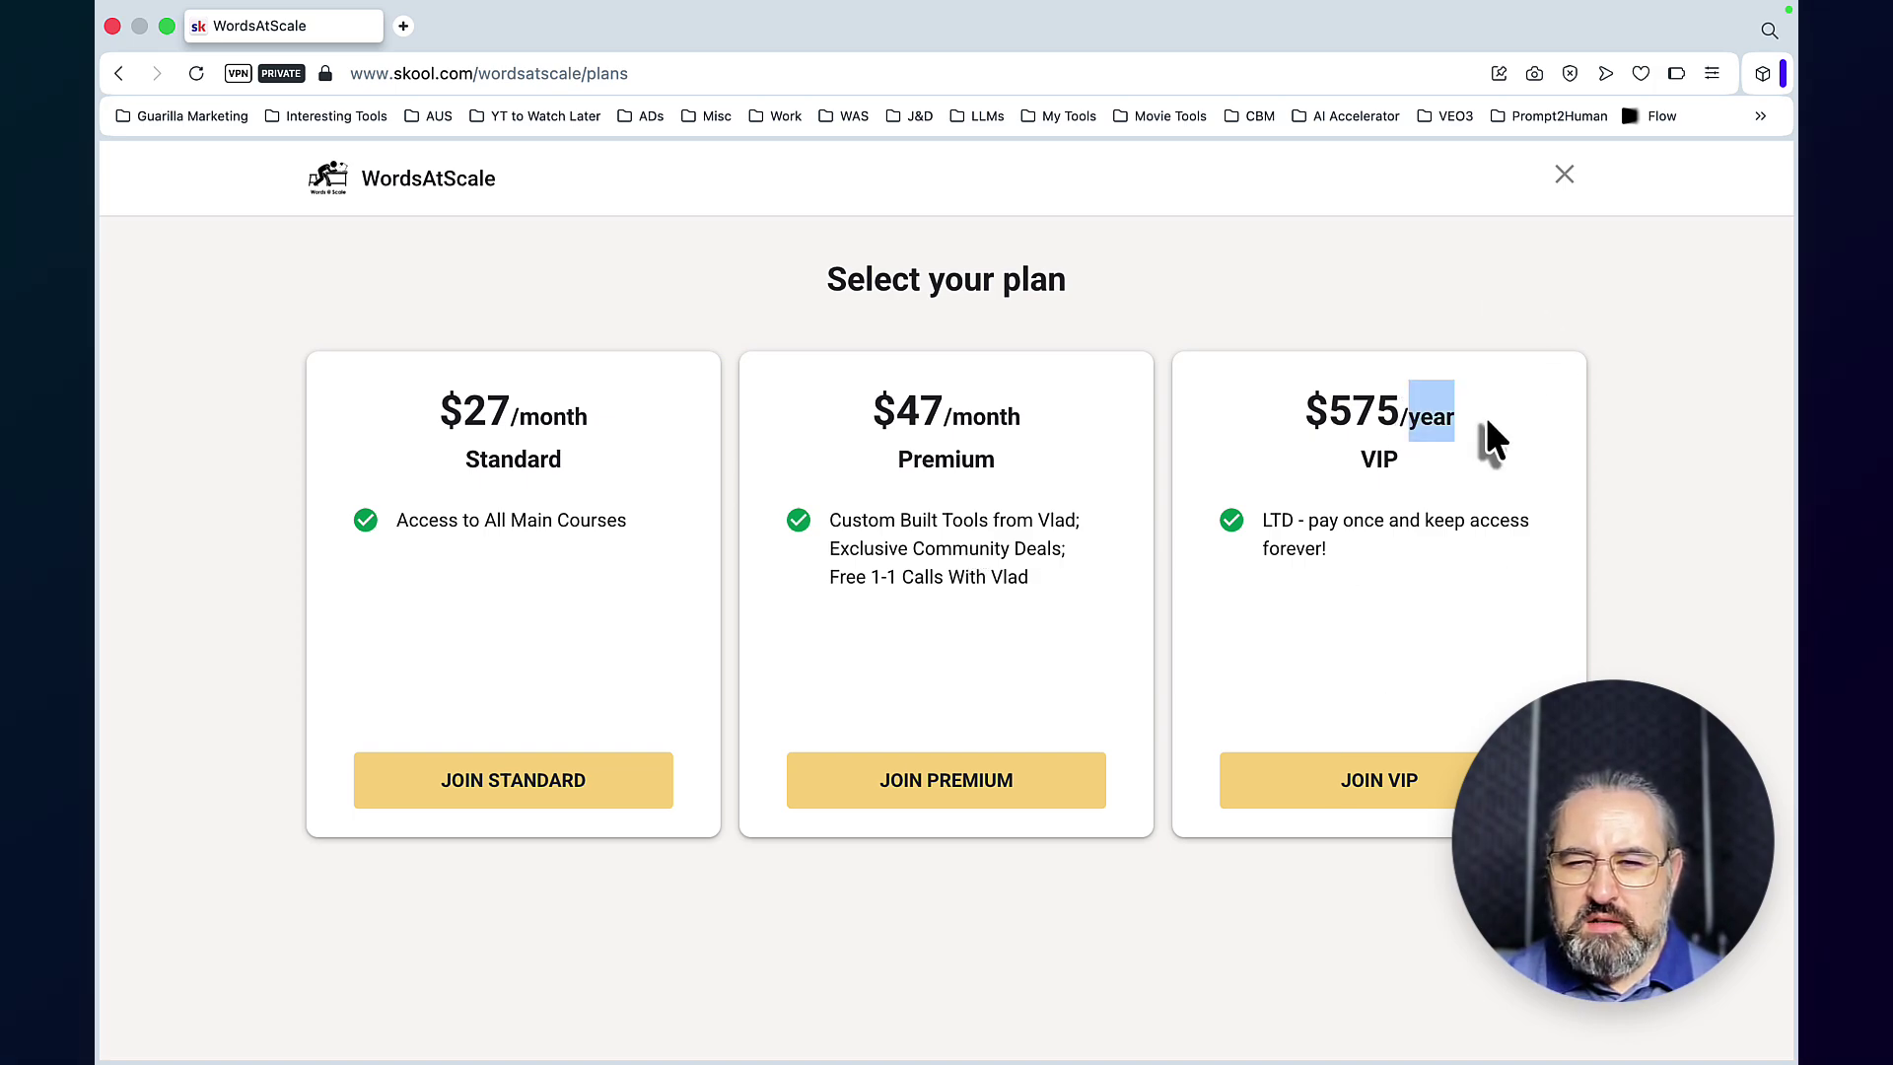
left_click(1440, 467)
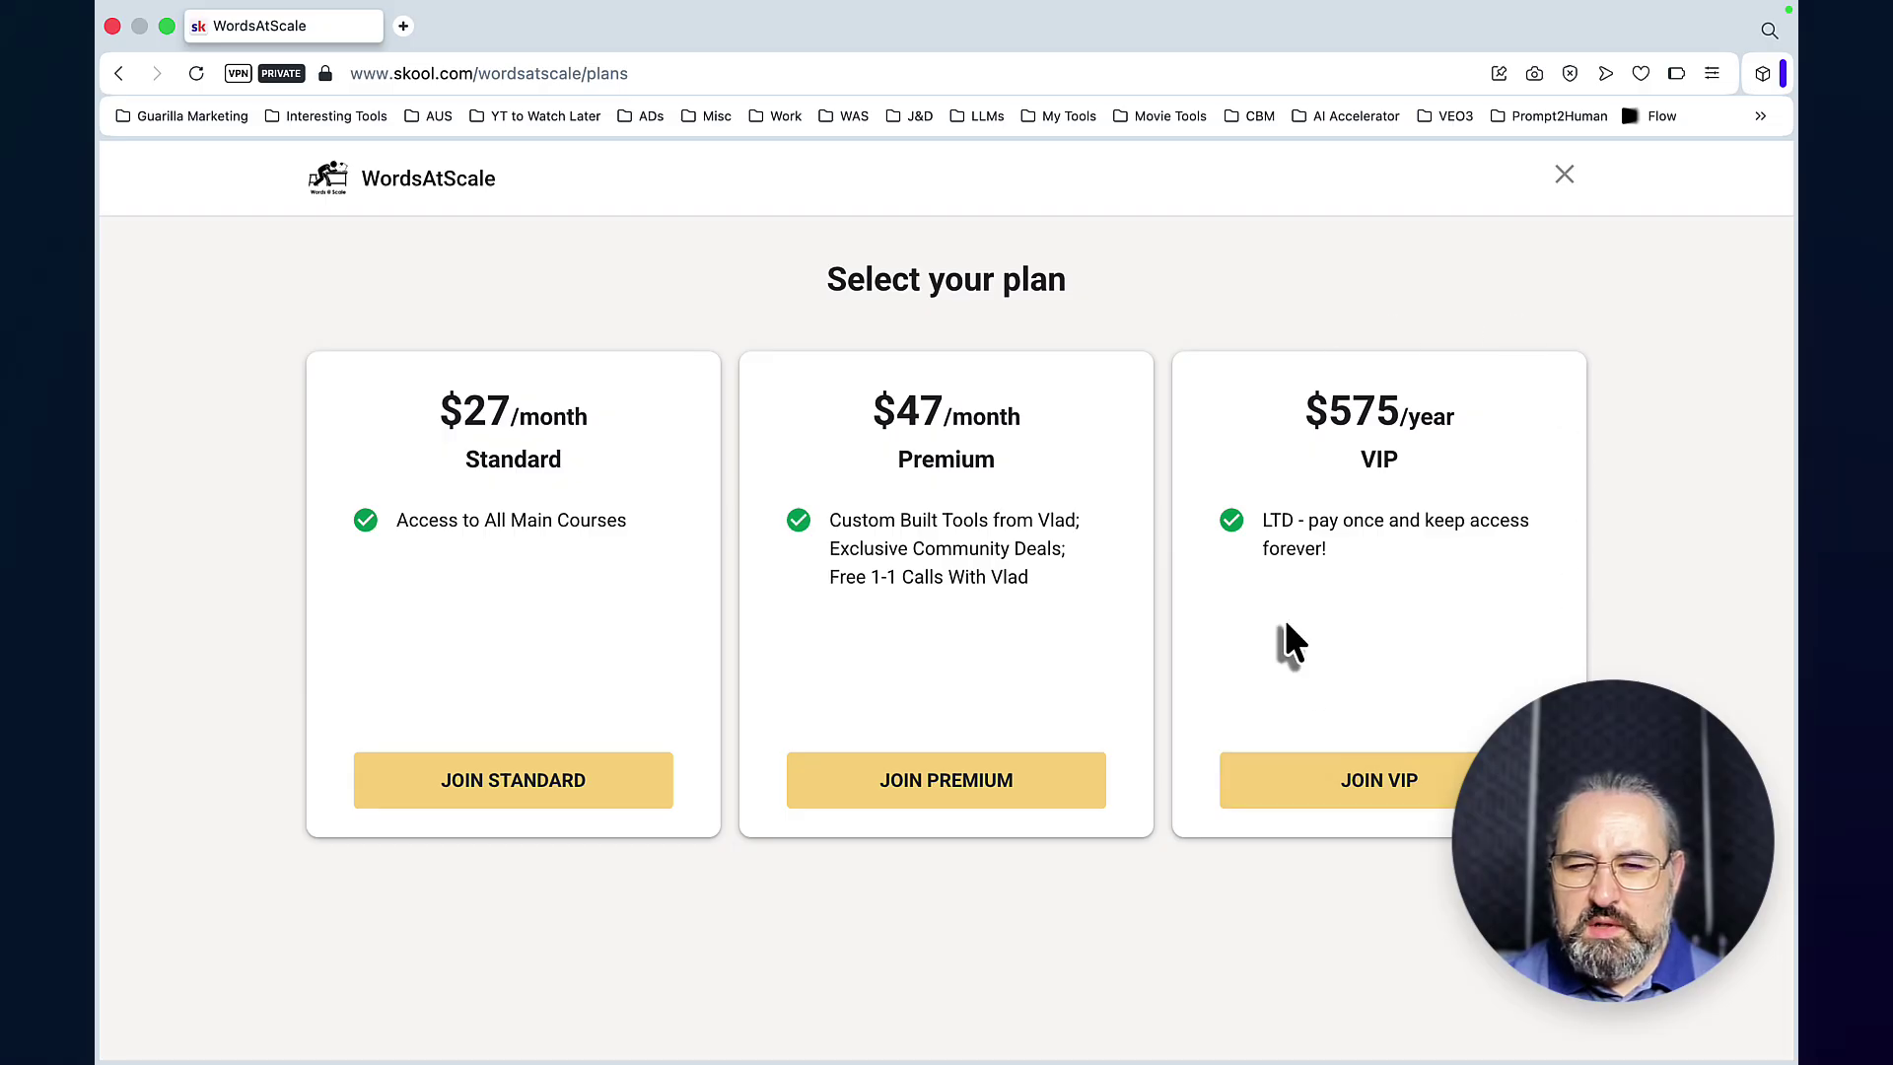